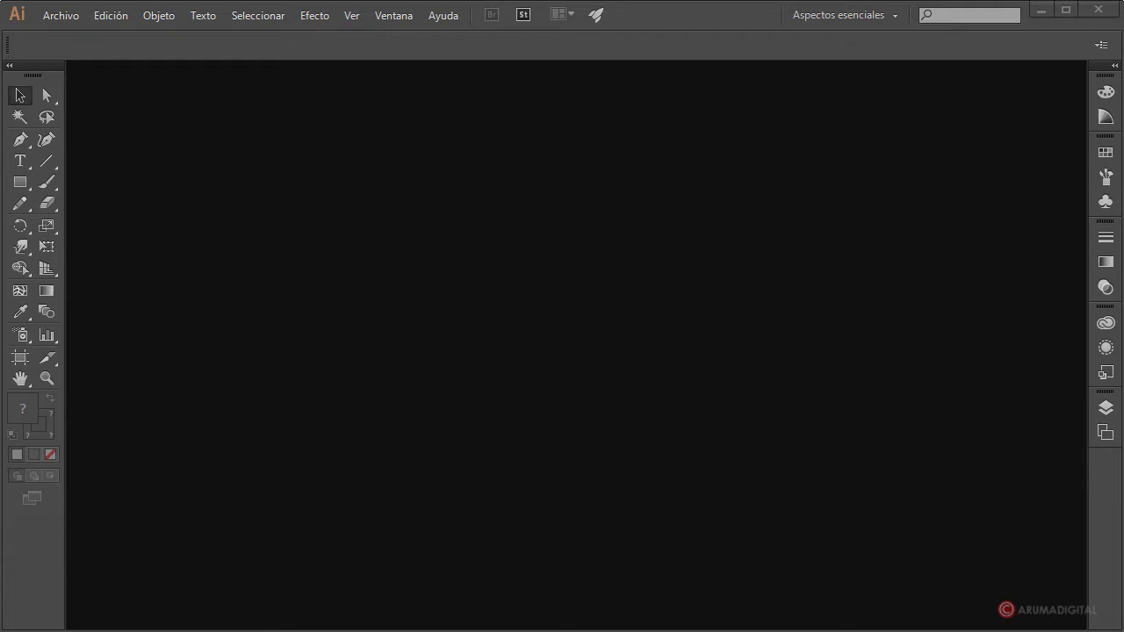
# Create a new 1280 × 800 px RGB document (Sin título-7)
pyautogui.click(58, 16)
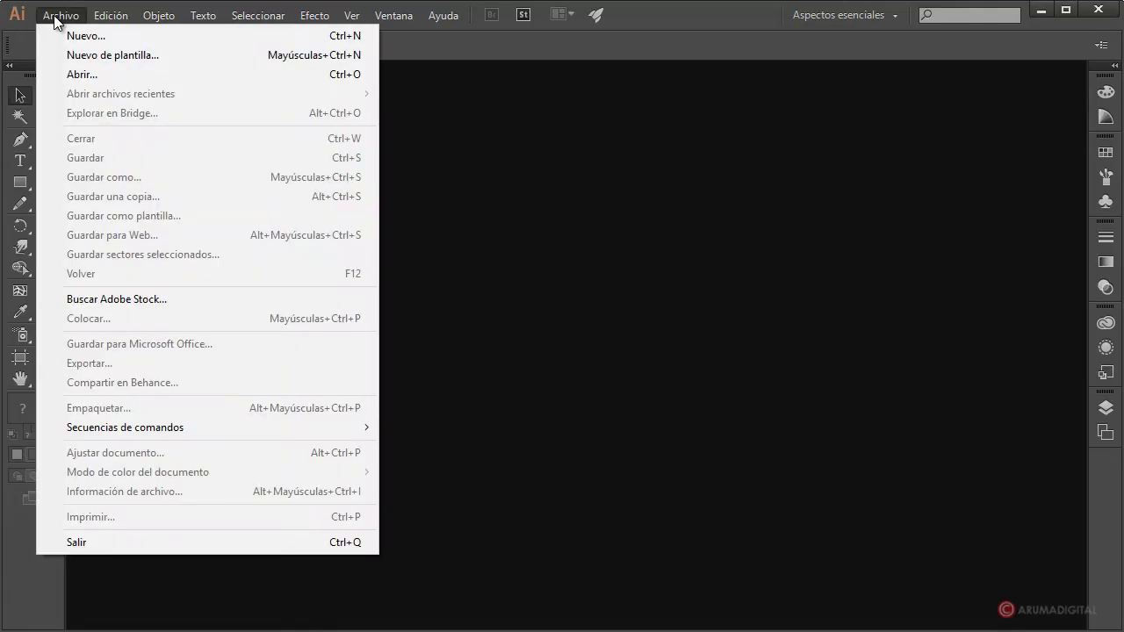
pyautogui.click(82, 36)
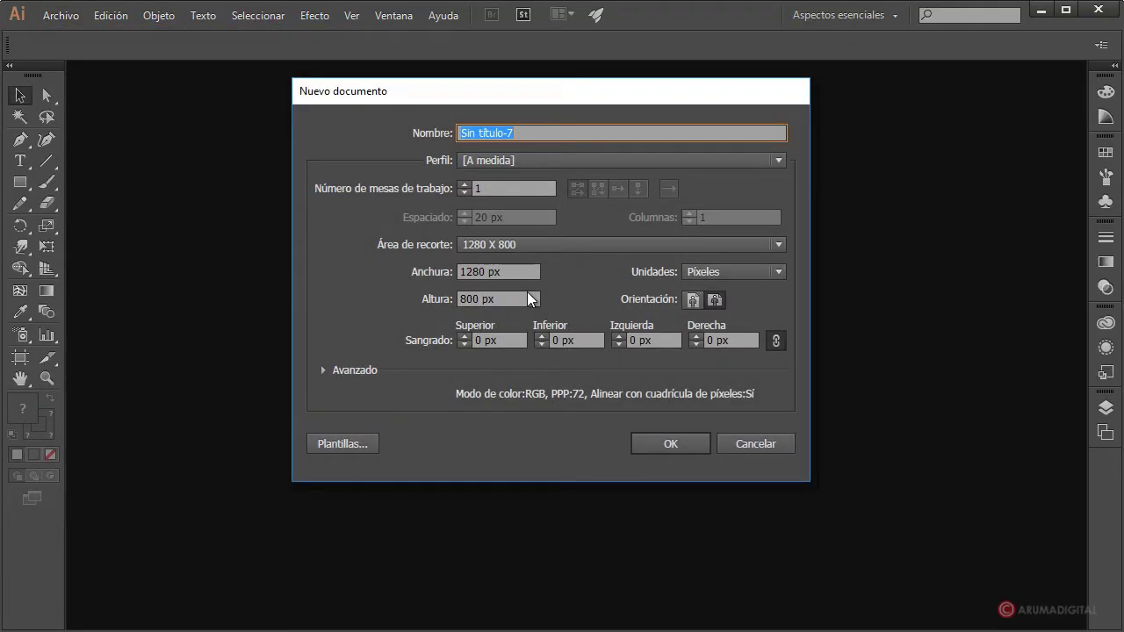
pyautogui.click(676, 443)
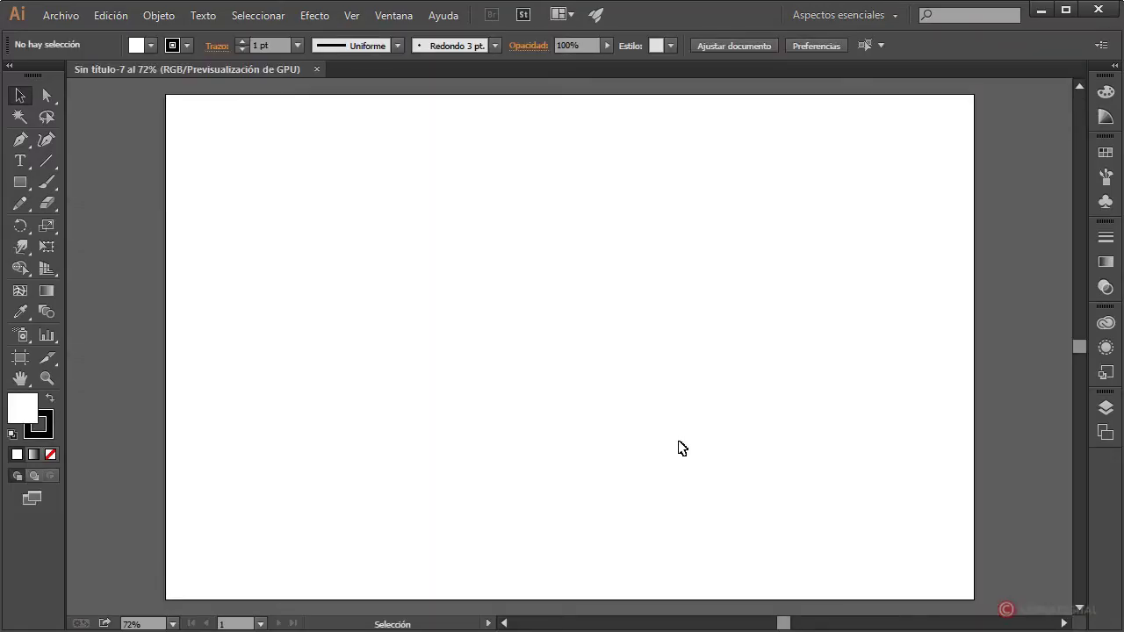
# Draw a square of about 73 px with the Rectangle tool
pyautogui.click(21, 185)
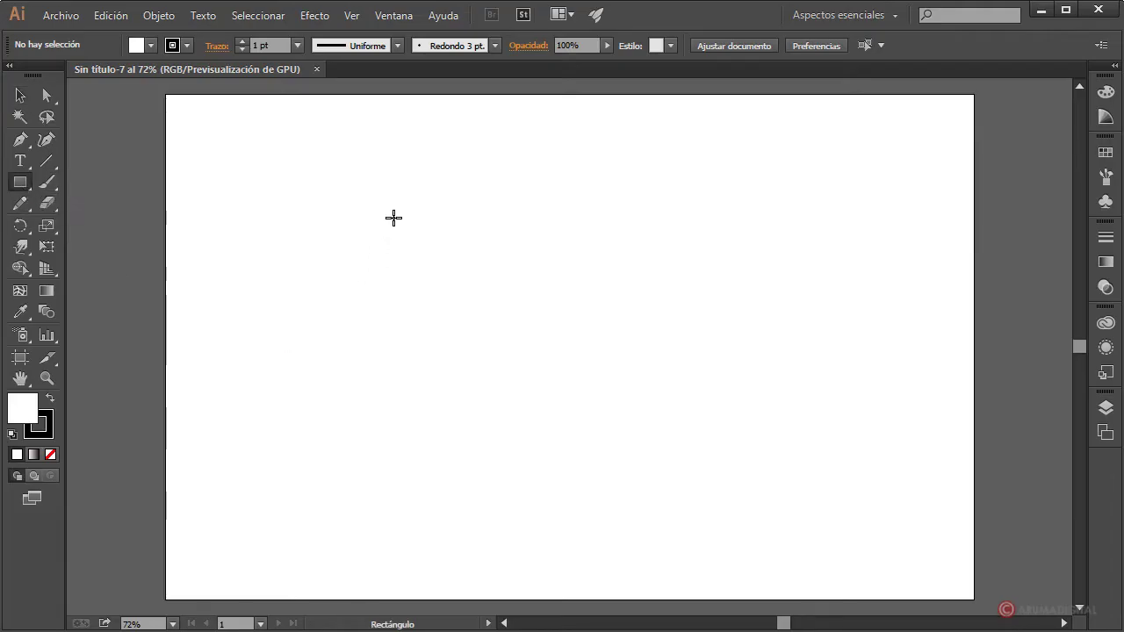
pyautogui.moveTo(395, 216); pyautogui.dragTo(421, 238)
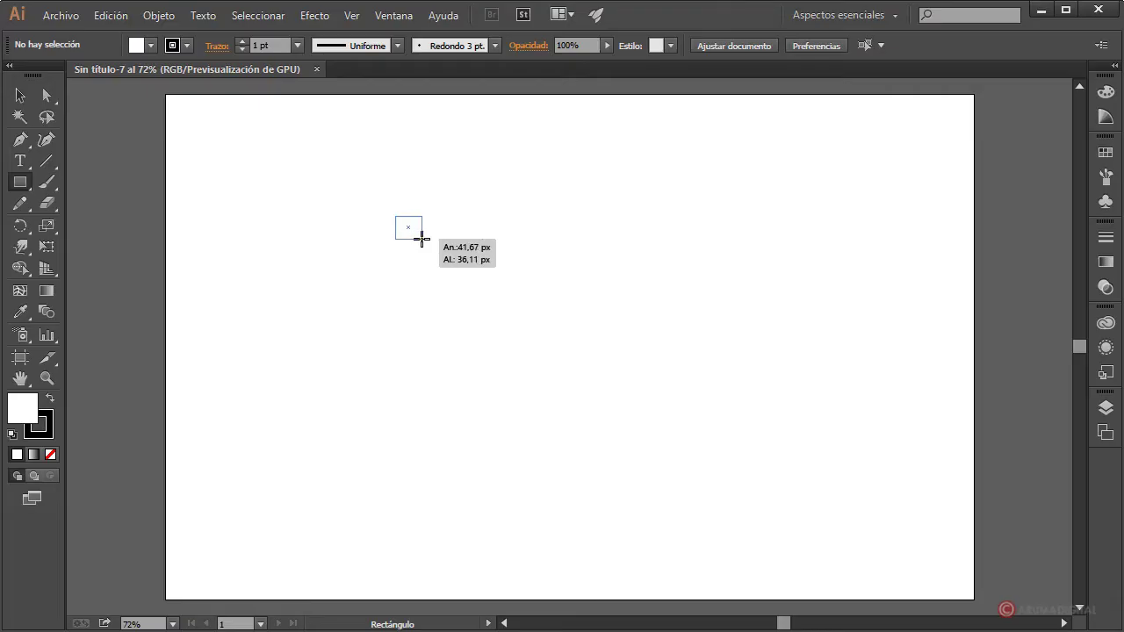
pyautogui.moveTo(421, 238); pyautogui.dragTo(438, 260)
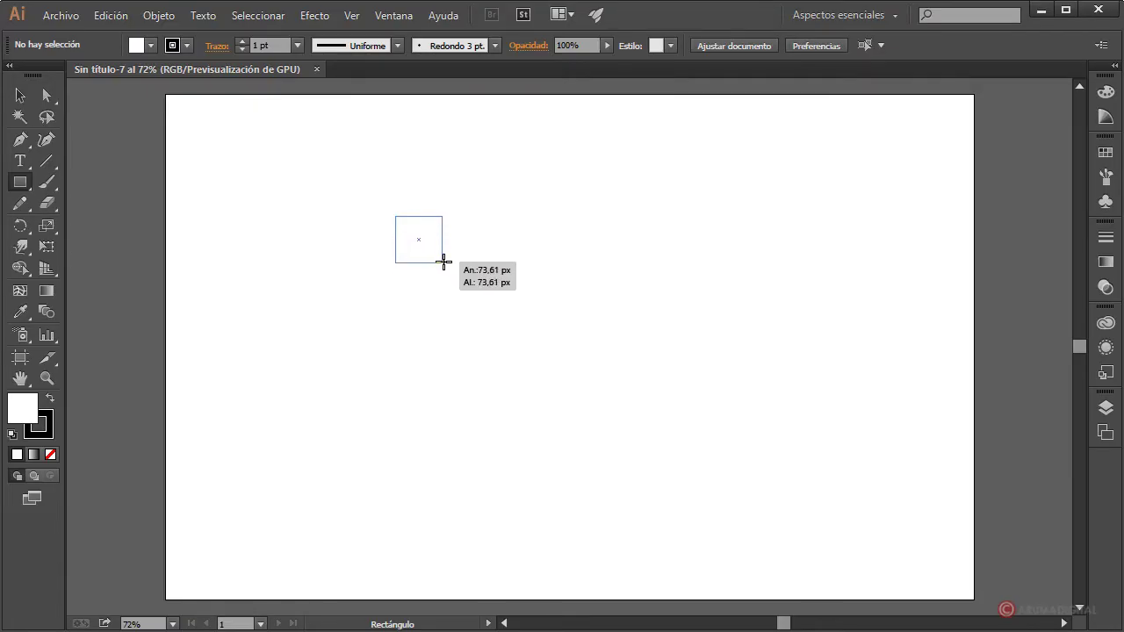
pyautogui.moveTo(438, 260); pyautogui.dragTo(436, 256)
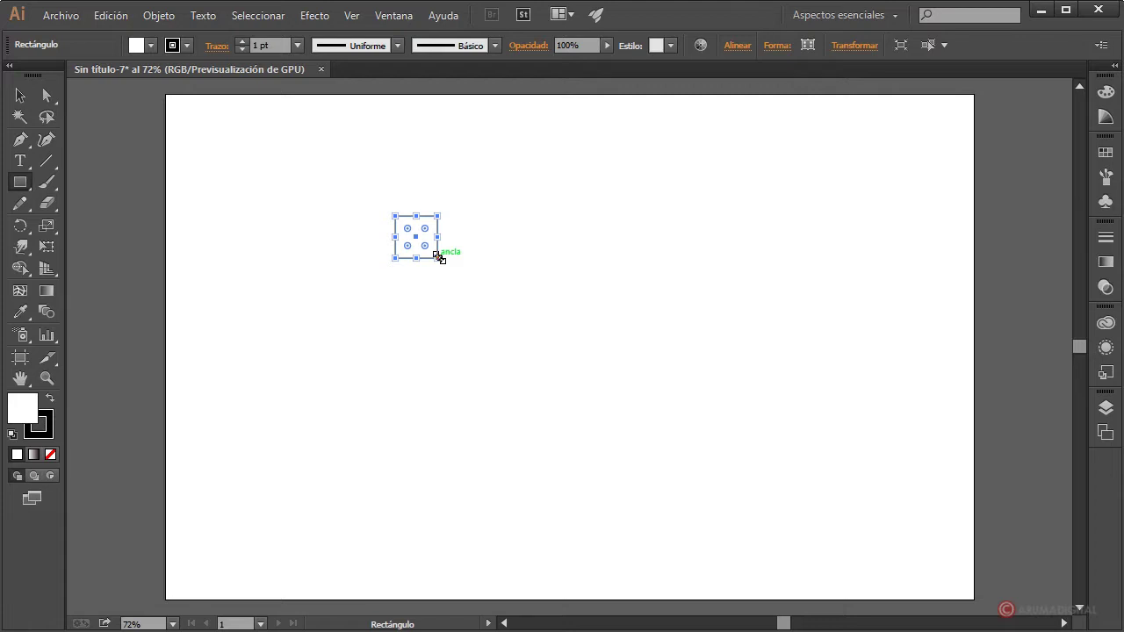
# Alt-drag copies of the square to form a row of four, then select the row
pyautogui.click(21, 96)
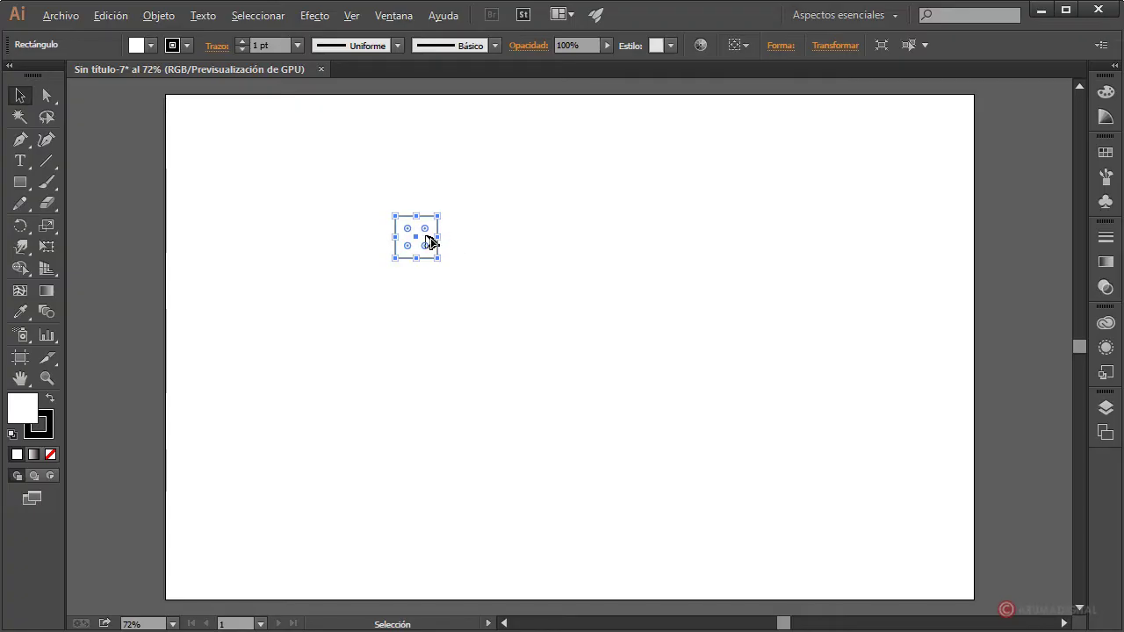
pyautogui.moveTo(426, 236); pyautogui.dragTo(467, 238)
pyautogui.moveTo(474, 243); pyautogui.dragTo(556, 238)
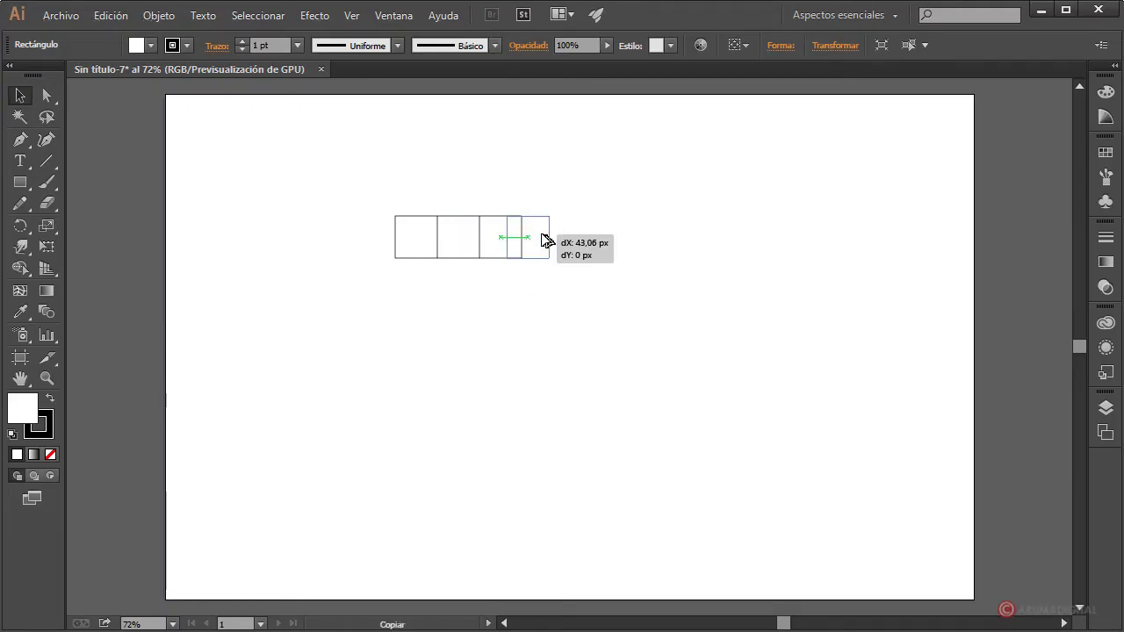
pyautogui.click(597, 342)
pyautogui.moveTo(625, 182); pyautogui.dragTo(346, 316)
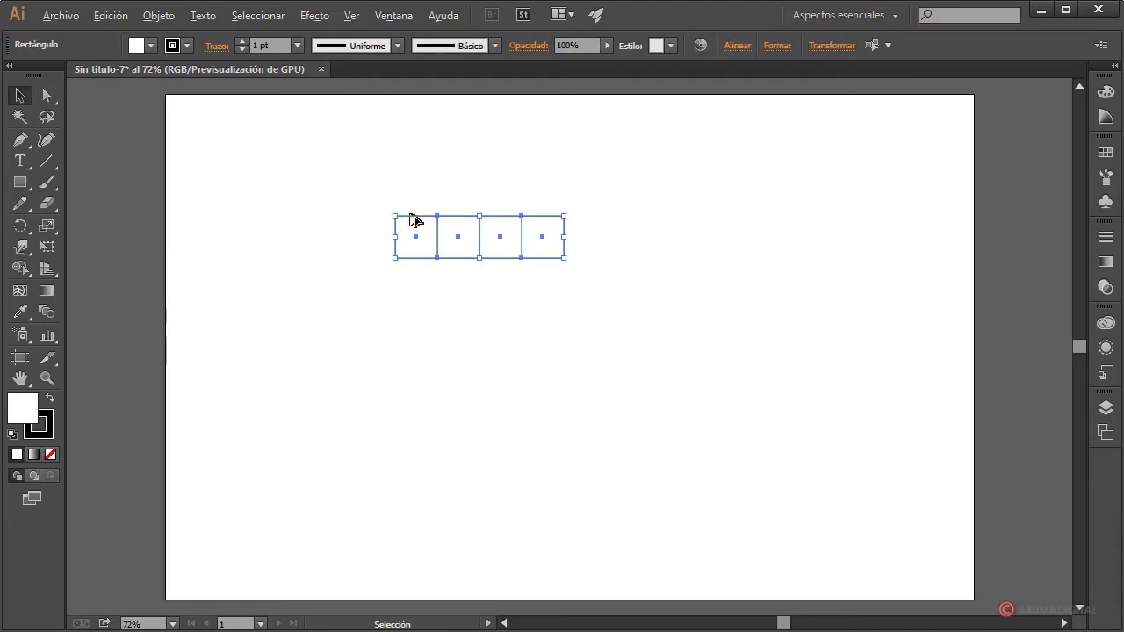
# Duplicate the row downward into three rows and move the grid toward the artboard centre
pyautogui.moveTo(426, 253); pyautogui.dragTo(431, 327)
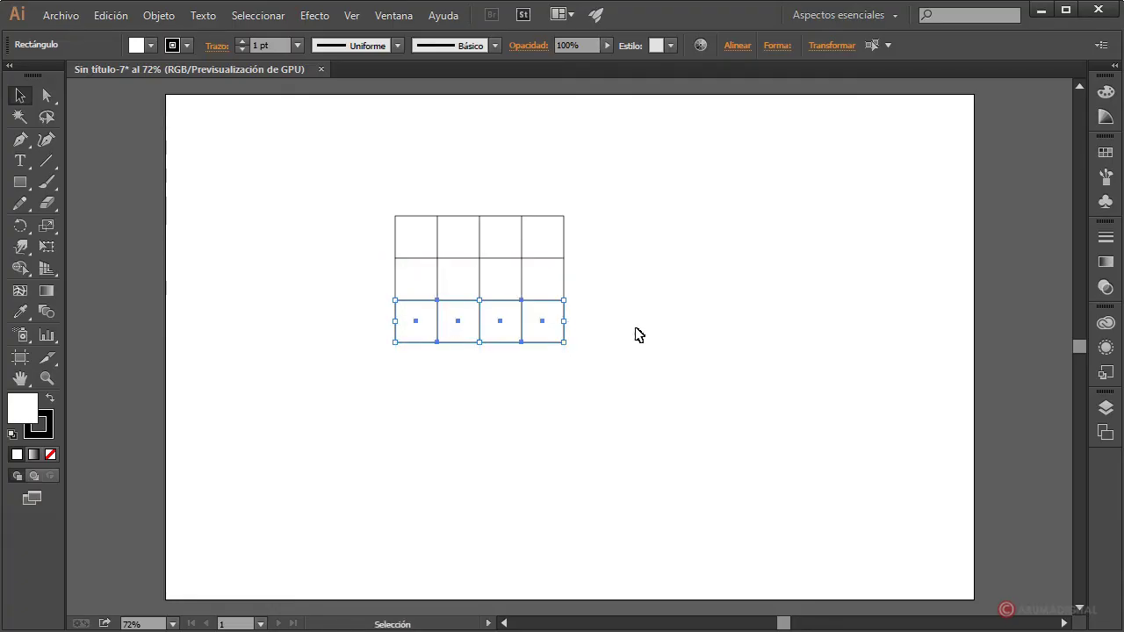
pyautogui.click(635, 334)
pyautogui.moveTo(651, 186); pyautogui.dragTo(350, 423)
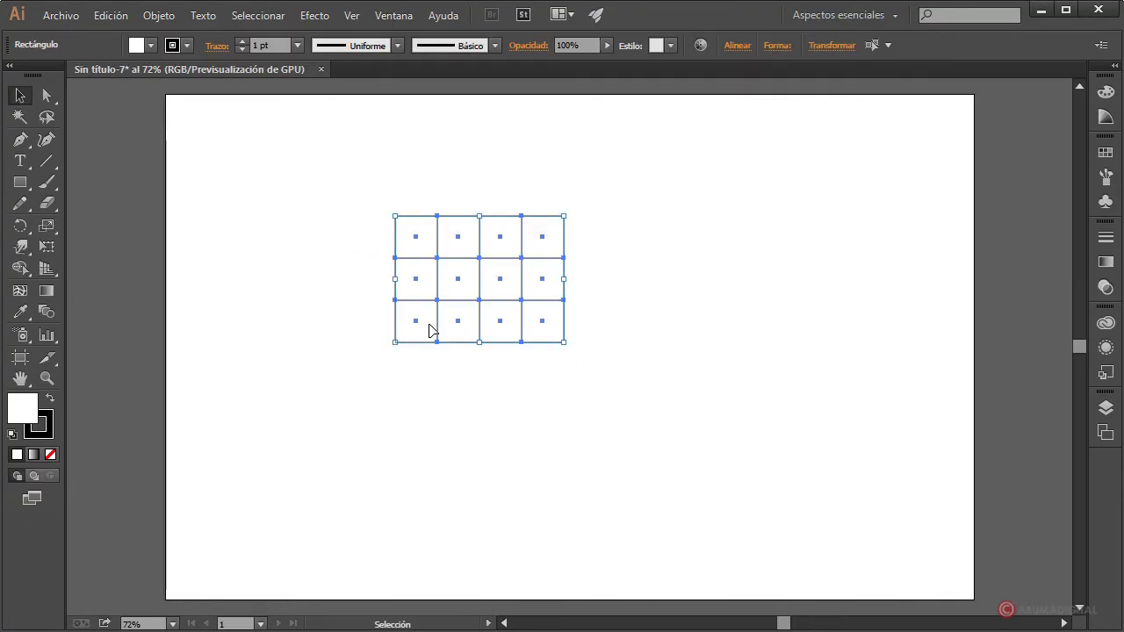
pyautogui.moveTo(431, 328); pyautogui.dragTo(491, 350)
pyautogui.click(760, 337)
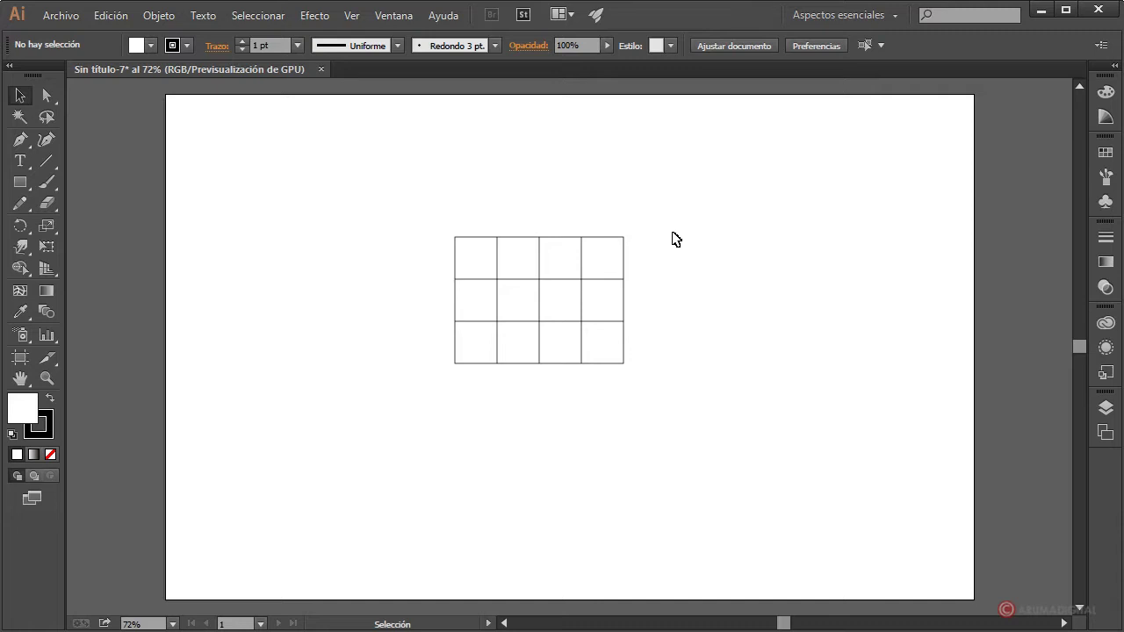
# Switch the artwork to Outline view and pick the Direct Selection tool
pyautogui.click(353, 17)
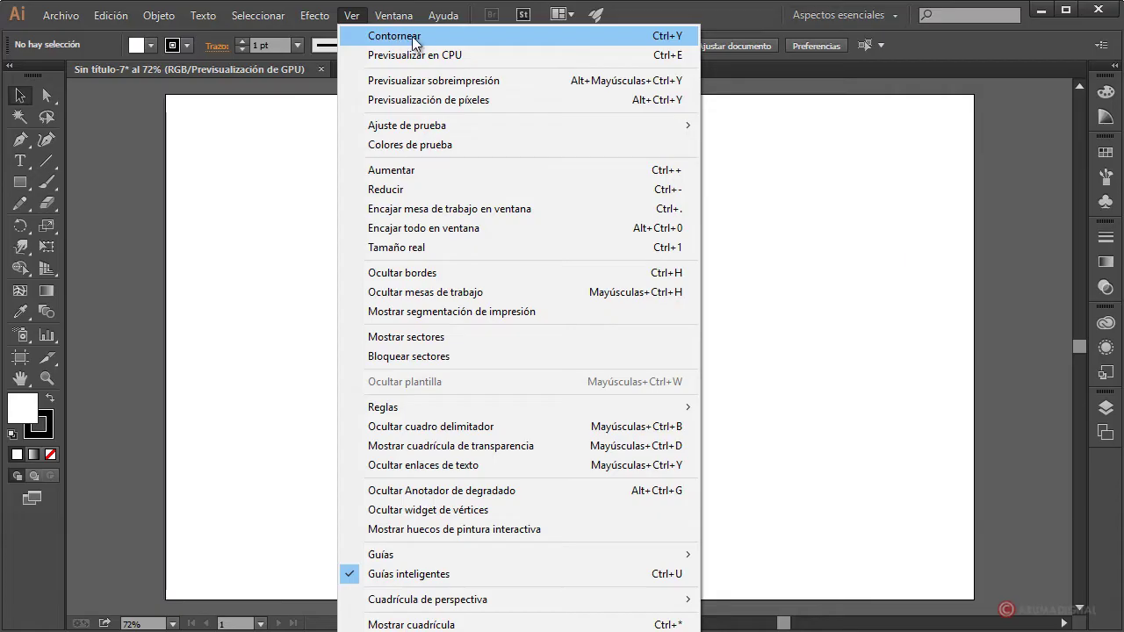
pyautogui.click(399, 36)
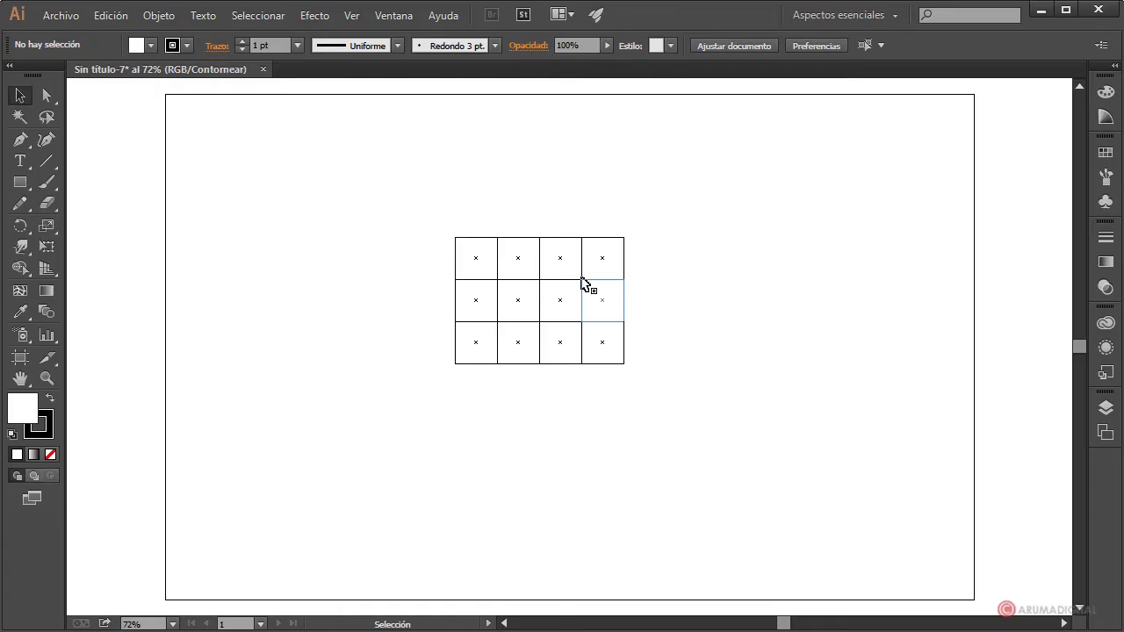
pyautogui.click(49, 103)
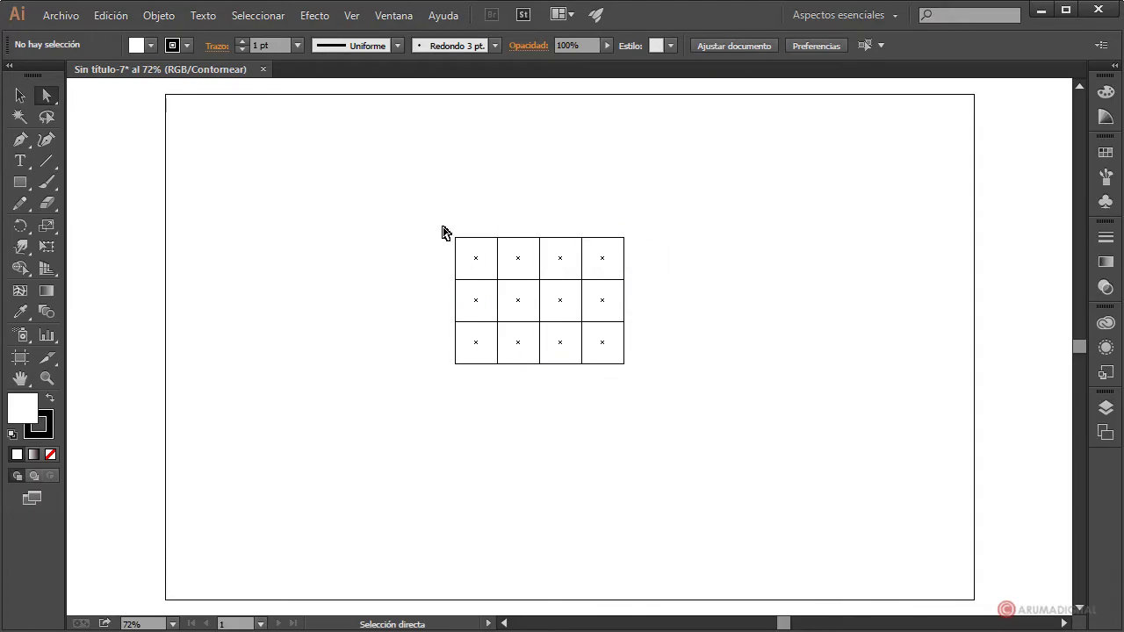
# Select the grid's four outer corner anchor points
pyautogui.moveTo(444, 221); pyautogui.dragTo(467, 251)
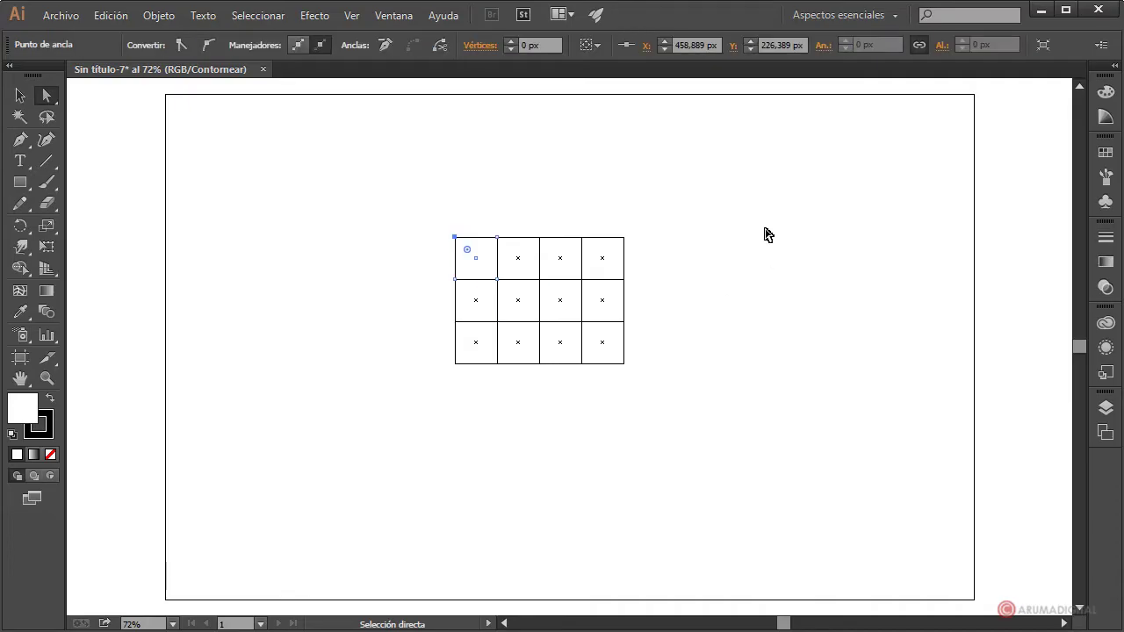
pyautogui.press('ctrl')
pyautogui.moveTo(643, 213); pyautogui.dragTo(616, 246)
pyautogui.moveTo(630, 368); pyautogui.dragTo(611, 353)
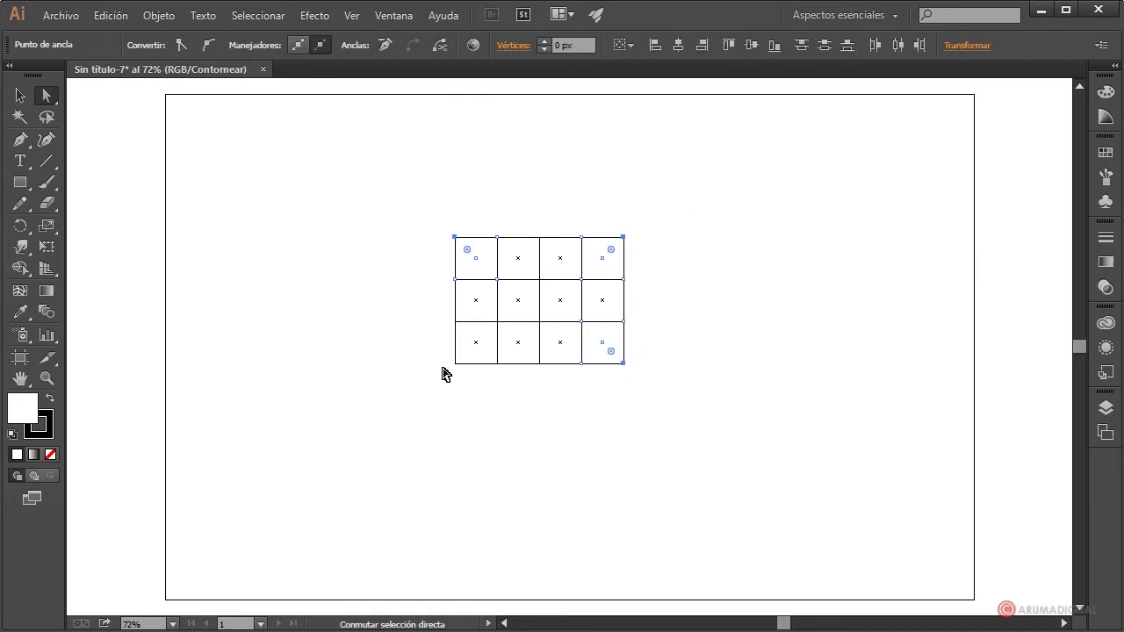
pyautogui.moveTo(443, 352); pyautogui.dragTo(474, 389)
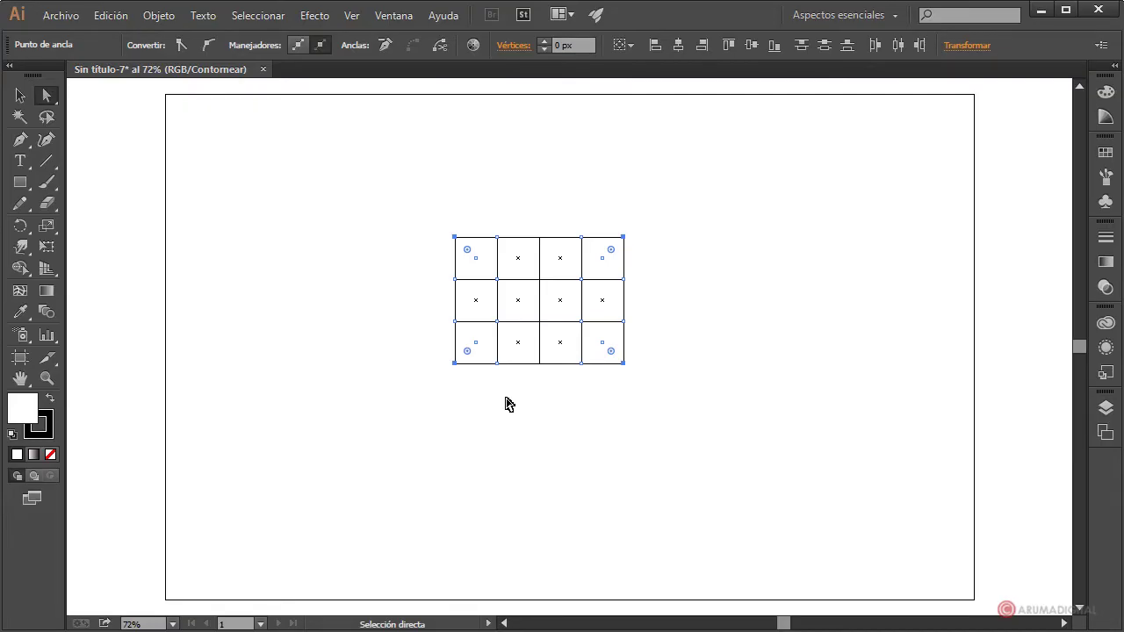
# Nudge the four corner anchors outward with arrow keys, then select the two middle top anchors
pyautogui.hotkey('shift', 'Down')
pyautogui.hotkey('shift', 'Down')
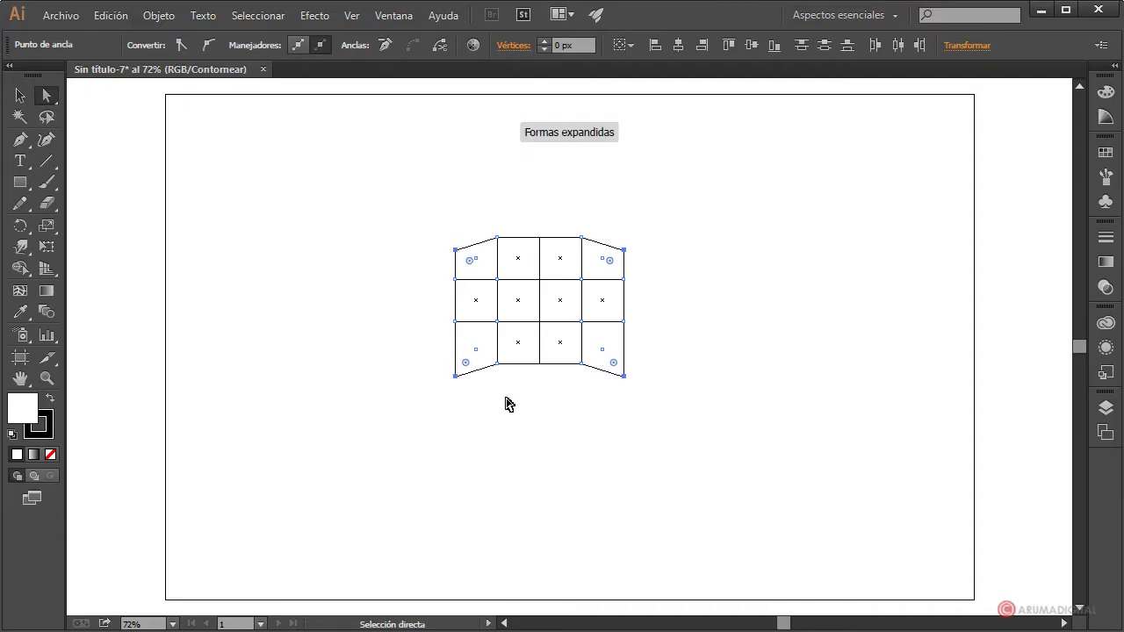
pyautogui.hotkey('shift', 'Right')
pyautogui.hotkey('shift', 'Right')
pyautogui.hotkey('shift', 'Right')
pyautogui.press('Up')
pyautogui.press('Up')
pyautogui.press('Up')
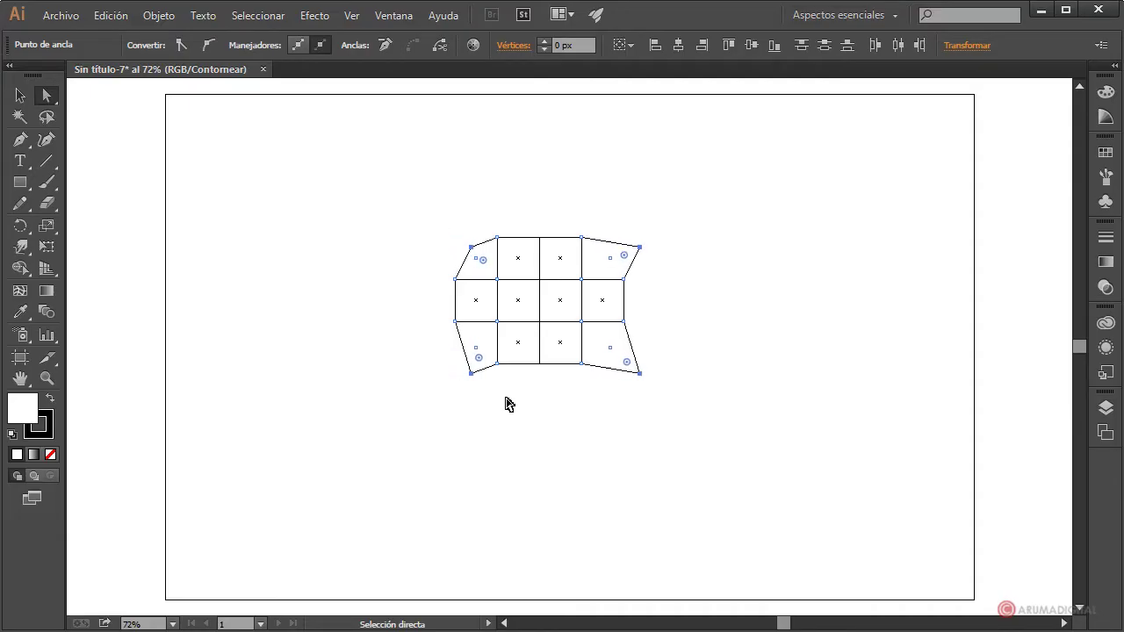
pyautogui.hotkey('shift', 'Up')
pyautogui.hotkey('shift', 'Up')
pyautogui.hotkey('shift', 'Up')
pyautogui.hotkey('shift', 'Up')
pyautogui.press('Left')
pyautogui.press('Left')
pyautogui.press('Left')
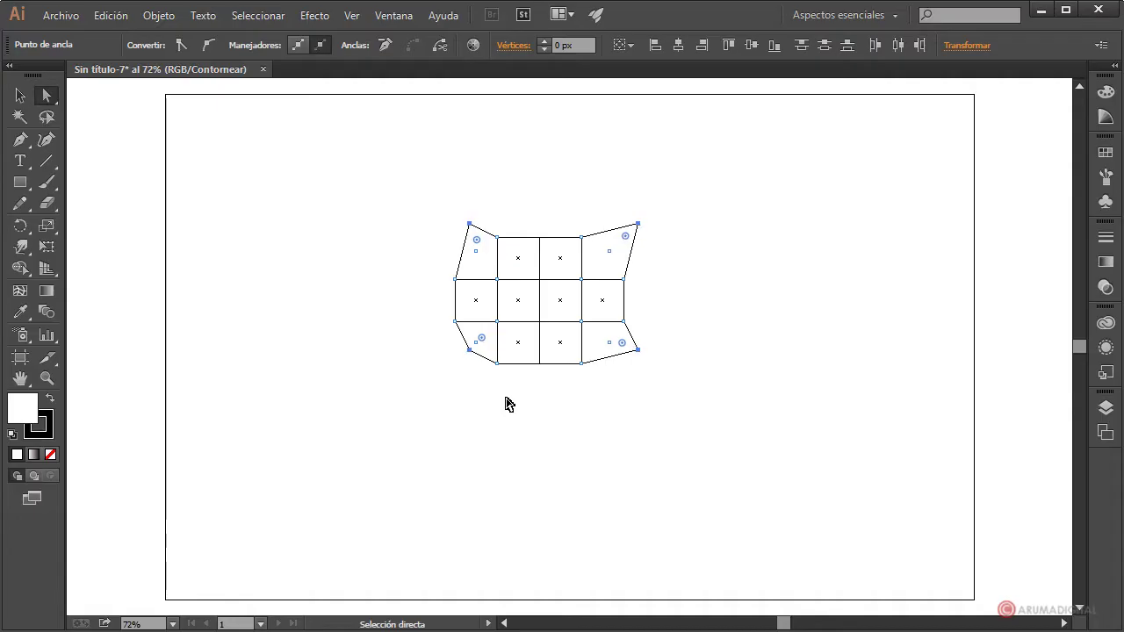
pyautogui.press('Right')
pyautogui.press('Down')
pyautogui.press('Right')
pyautogui.press('Right')
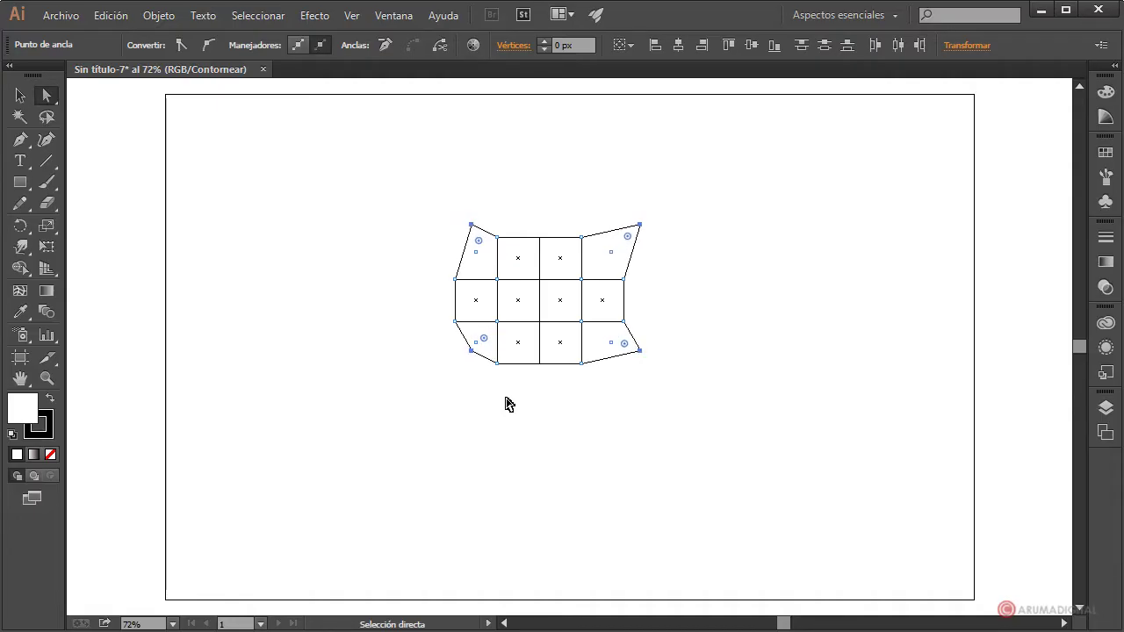
pyautogui.press('Up')
pyautogui.press('Up')
pyautogui.press('Up')
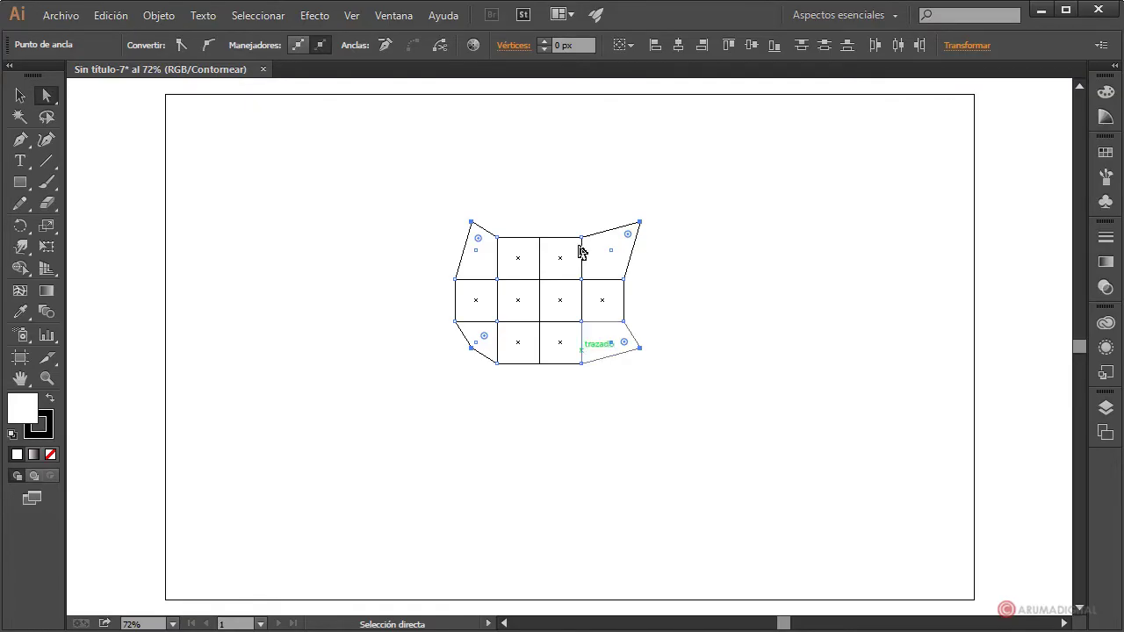
pyautogui.moveTo(525, 201)
pyautogui.mouseDown()
pyautogui.moveTo(547, 242)
pyautogui.moveTo(538, 236)
pyautogui.mouseUp()
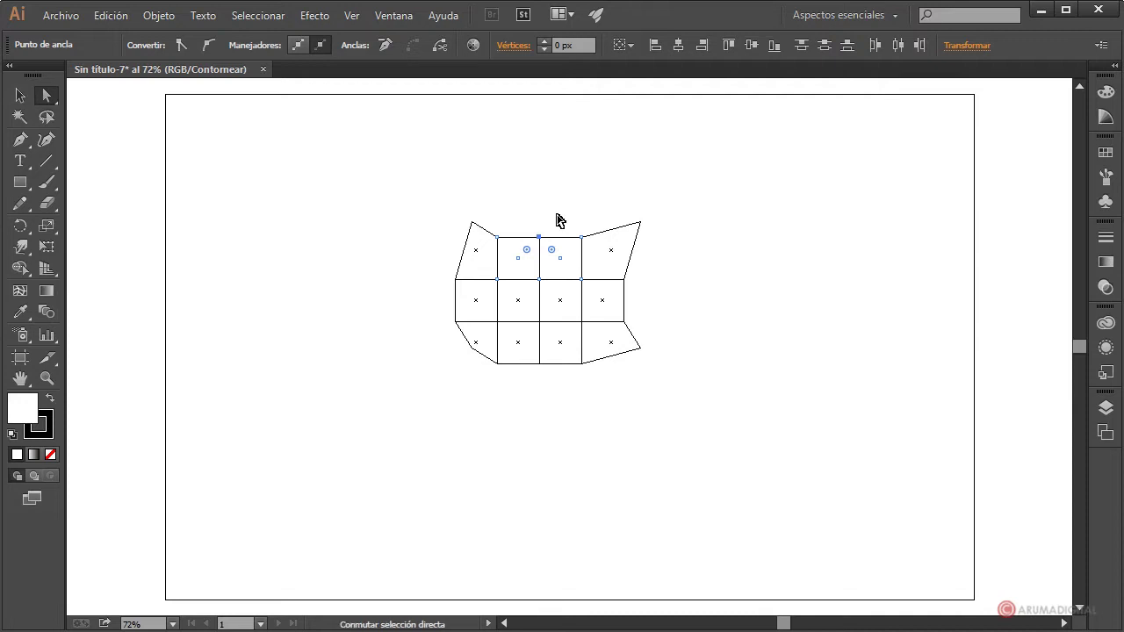
# Nudge the middle top and bottom anchors up and to the left
pyautogui.moveTo(528, 390); pyautogui.dragTo(554, 360)
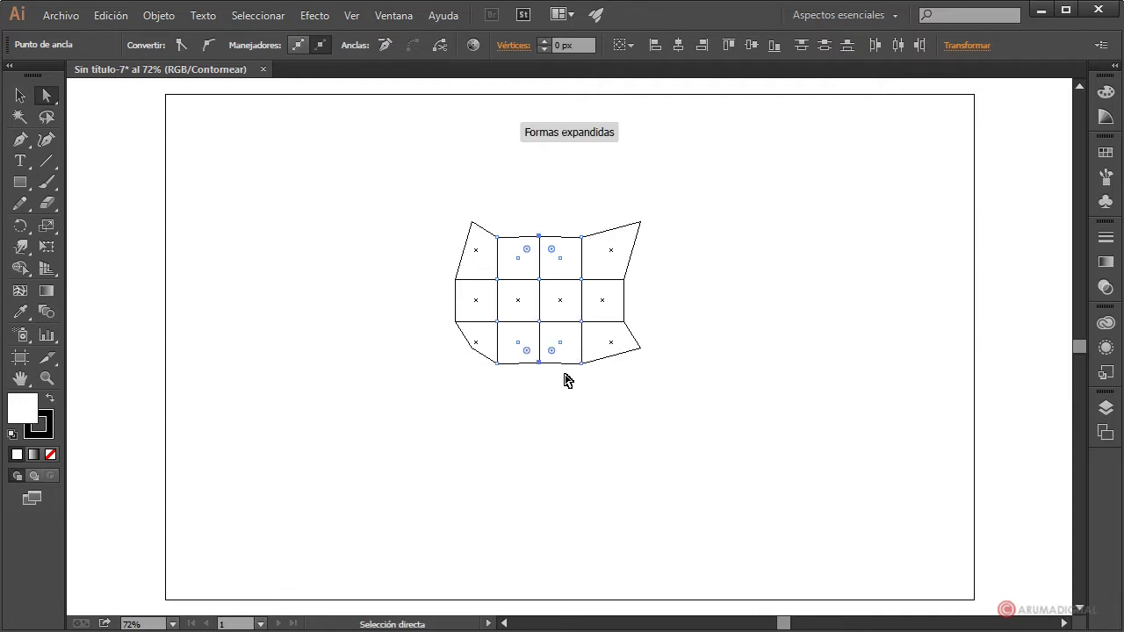
pyautogui.press('Up')
pyautogui.press('Up')
pyautogui.press('Up')
pyautogui.press('Left')
pyautogui.press('Left')
pyautogui.press('Left')
pyautogui.press('Left')
pyautogui.press('Left')
pyautogui.press('Left')
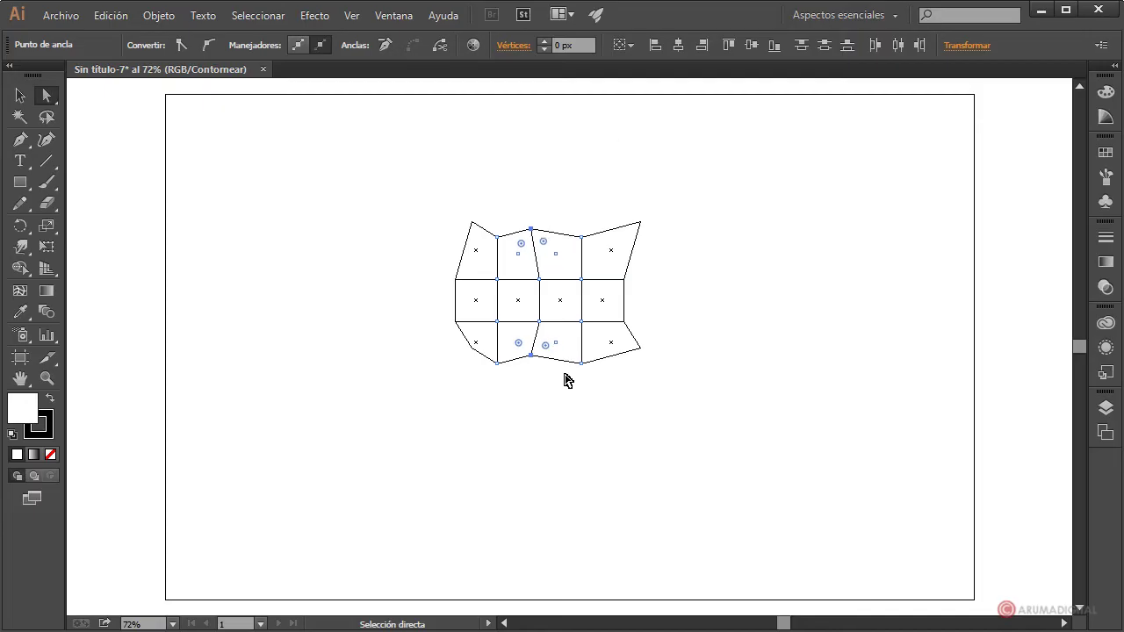
pyautogui.press('Up')
pyautogui.press('Up')
pyautogui.press('Up')
pyautogui.press('Left')
pyautogui.press('Left')
pyautogui.press('Left')
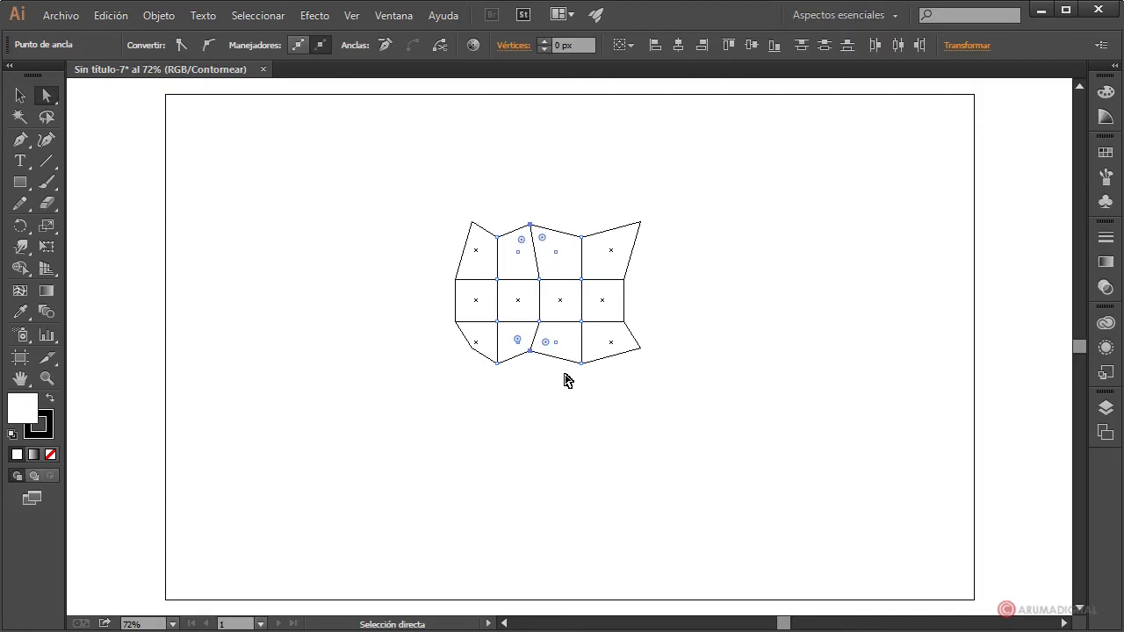
pyautogui.press('Left')
pyautogui.press('Left')
pyautogui.press('Left')
pyautogui.press('Up')
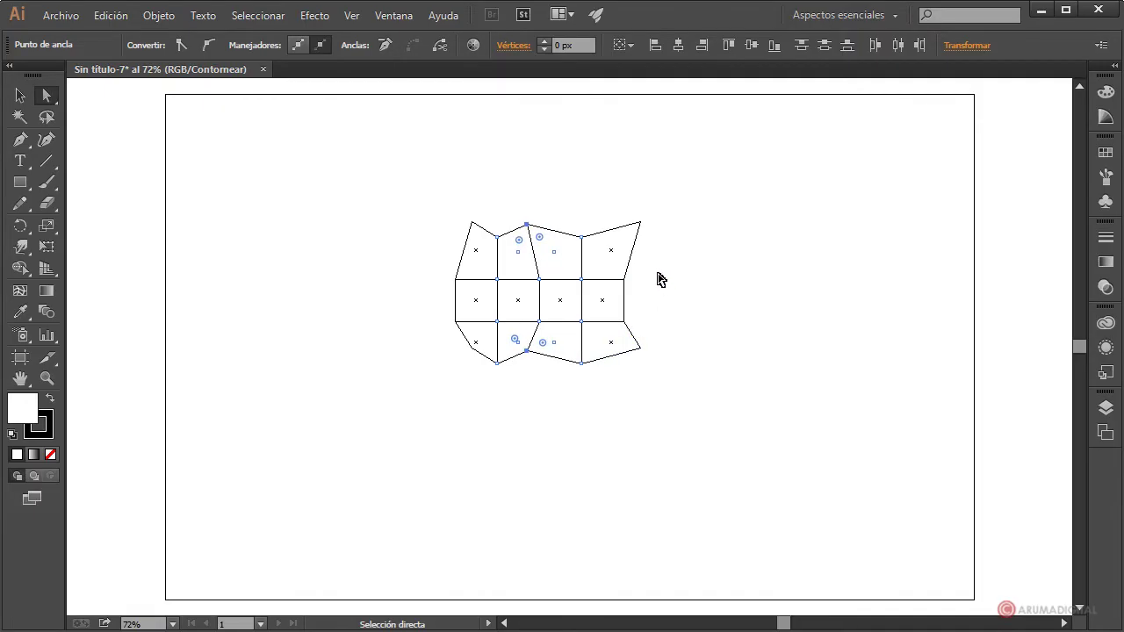
# Shift the left and right edge anchors slightly left, then up and right
pyautogui.moveTo(644, 269); pyautogui.dragTo(607, 292)
pyautogui.keyDown('shift'); pyautogui.moveTo(435, 266); pyautogui.dragTo(471, 301); pyautogui.keyUp('shift')
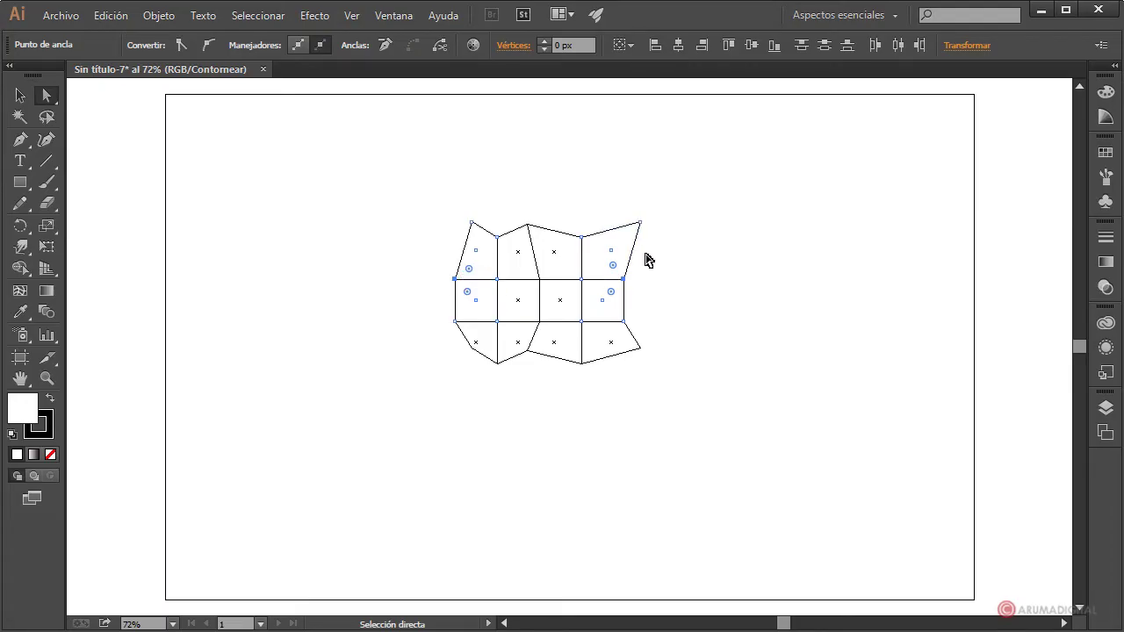
pyautogui.press('Left')
pyautogui.press('Left')
pyautogui.press('Left')
pyautogui.press('Left')
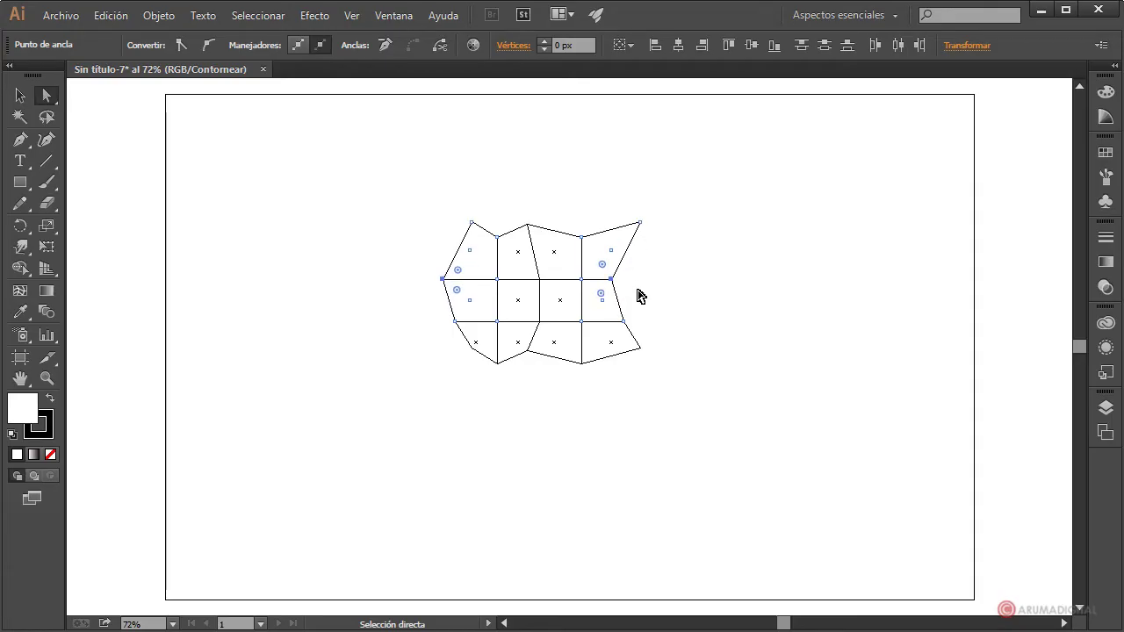
pyautogui.moveTo(652, 317); pyautogui.dragTo(612, 334)
pyautogui.moveTo(444, 314); pyautogui.dragTo(462, 335)
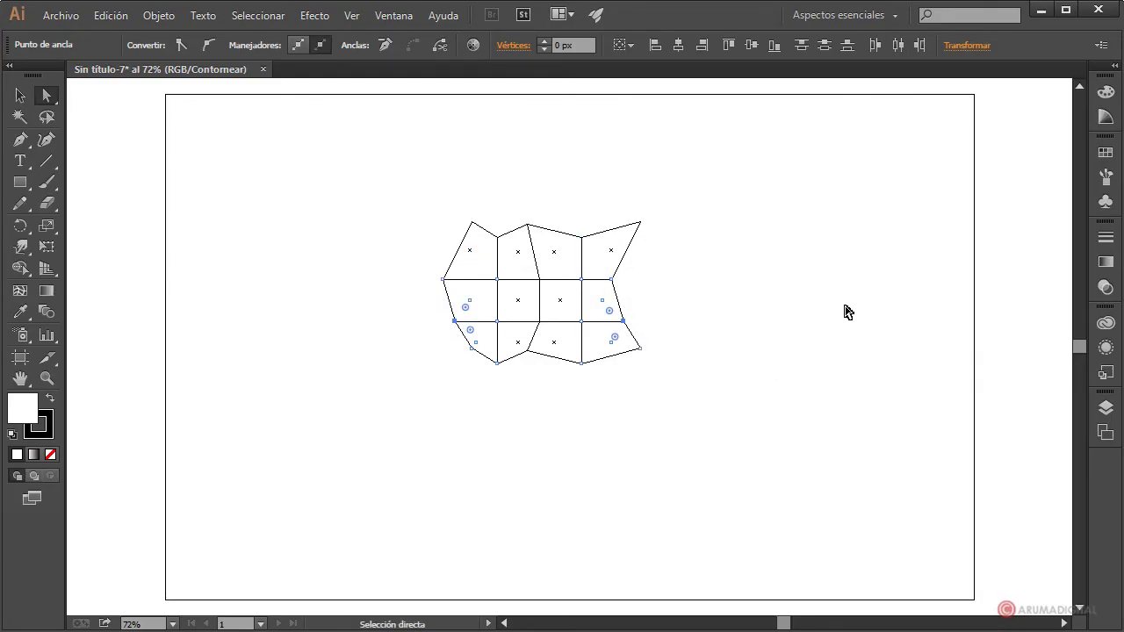
pyautogui.press('Up')
pyautogui.press('Up')
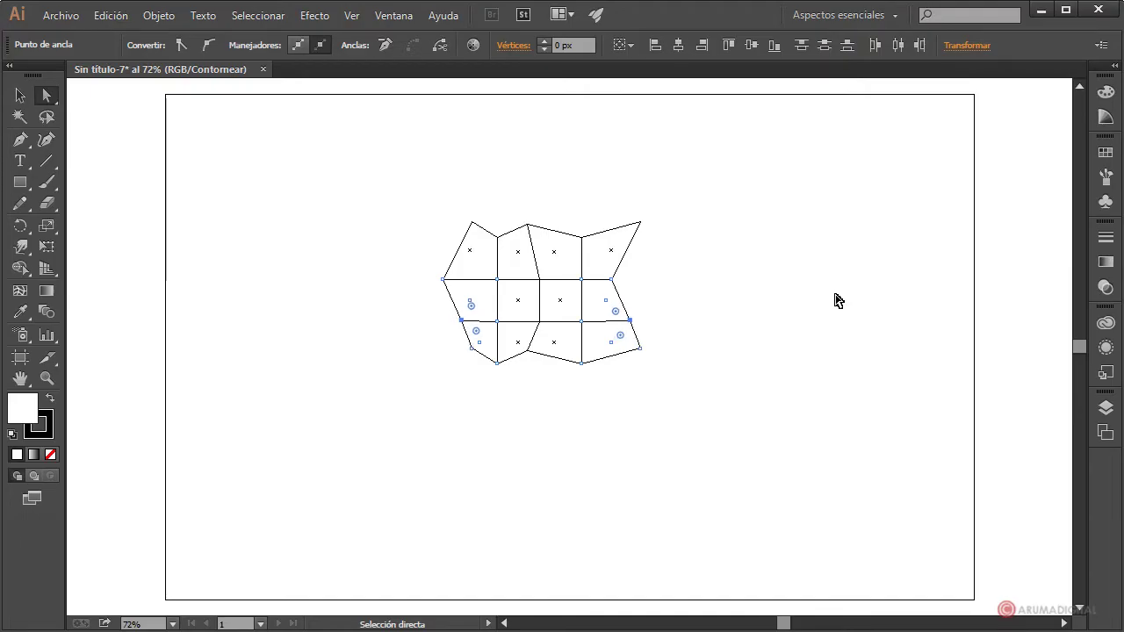
pyautogui.press('Right')
pyautogui.press('Right')
pyautogui.press('Up')
pyautogui.press('Up')
pyautogui.press('Up')
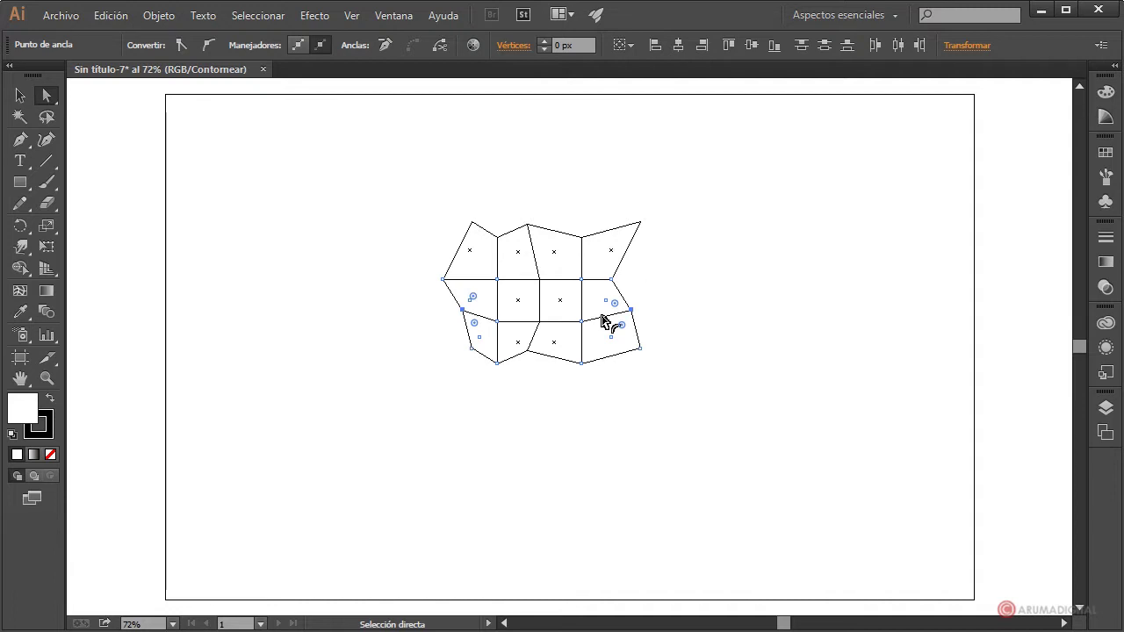
# Drag four inner grid anchors to skew the central cells into irregular quadrilaterals
pyautogui.click(541, 280)
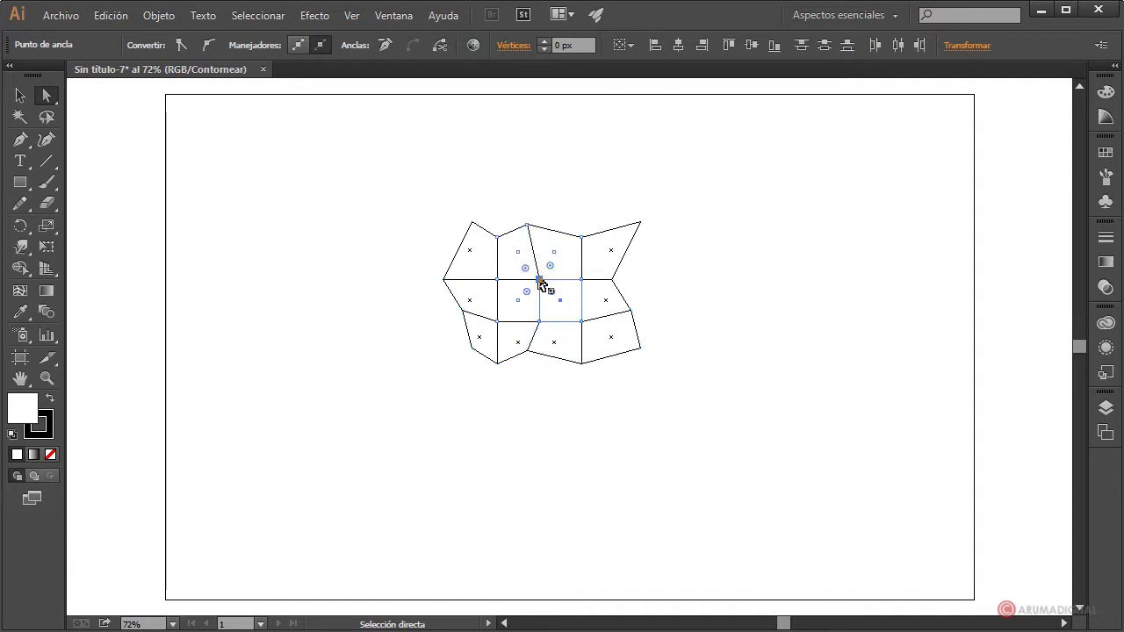
pyautogui.moveTo(539, 279); pyautogui.dragTo(539, 265)
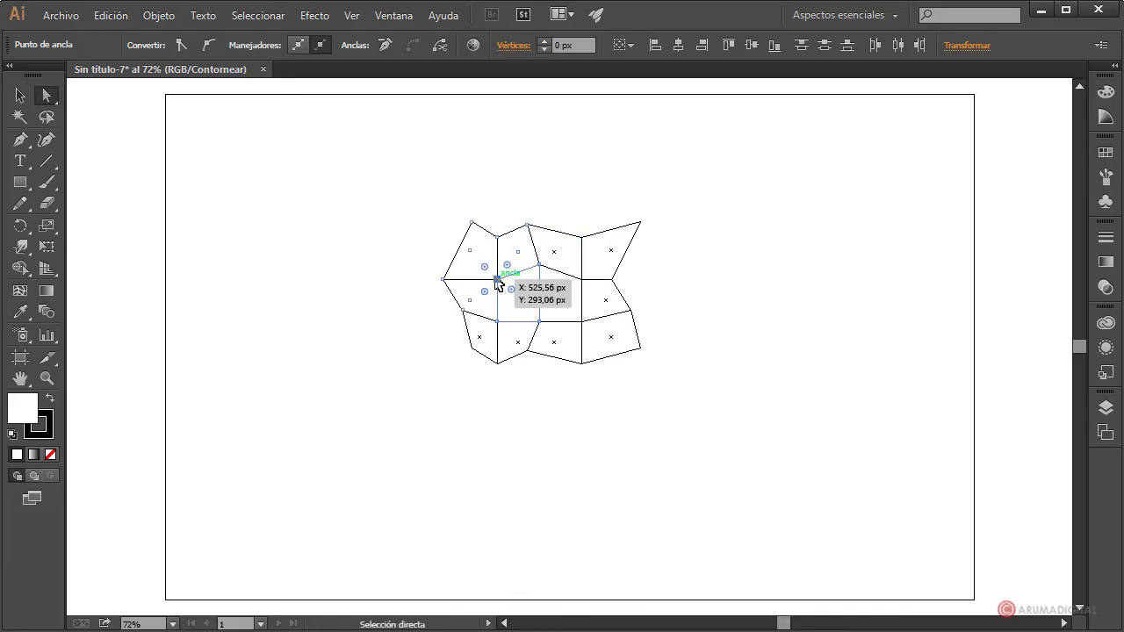
pyautogui.moveTo(498, 280); pyautogui.dragTo(500, 286)
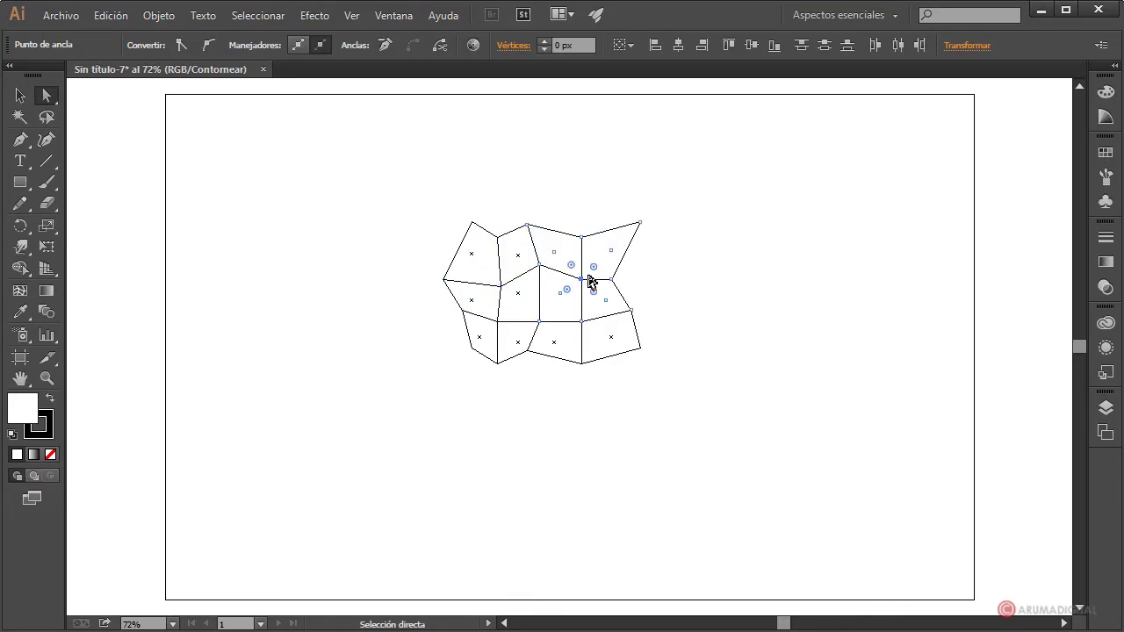
pyautogui.moveTo(581, 280); pyautogui.dragTo(589, 266)
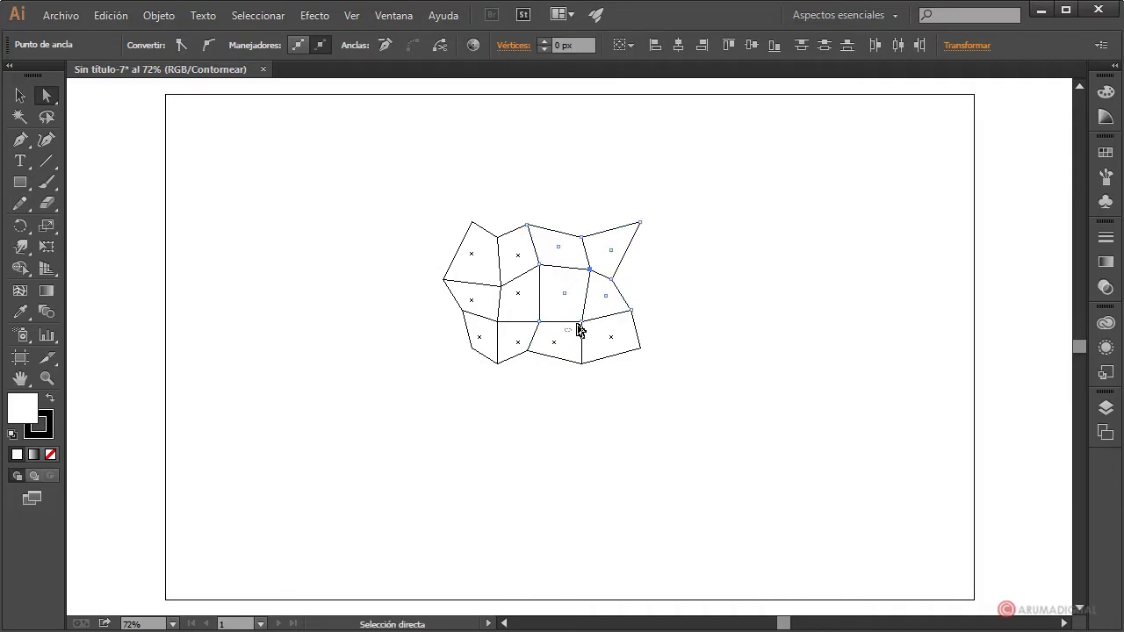
pyautogui.moveTo(580, 321)
pyautogui.mouseDown()
pyautogui.moveTo(589, 304)
pyautogui.moveTo(555, 319)
pyautogui.moveTo(499, 310)
pyautogui.mouseUp()
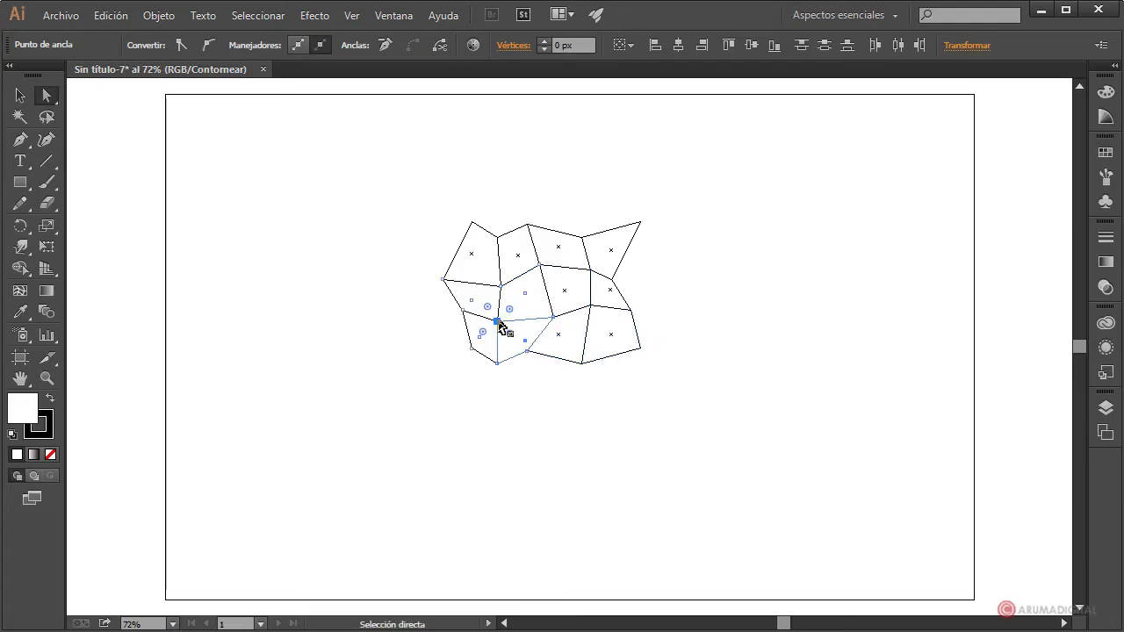
pyautogui.click(704, 313)
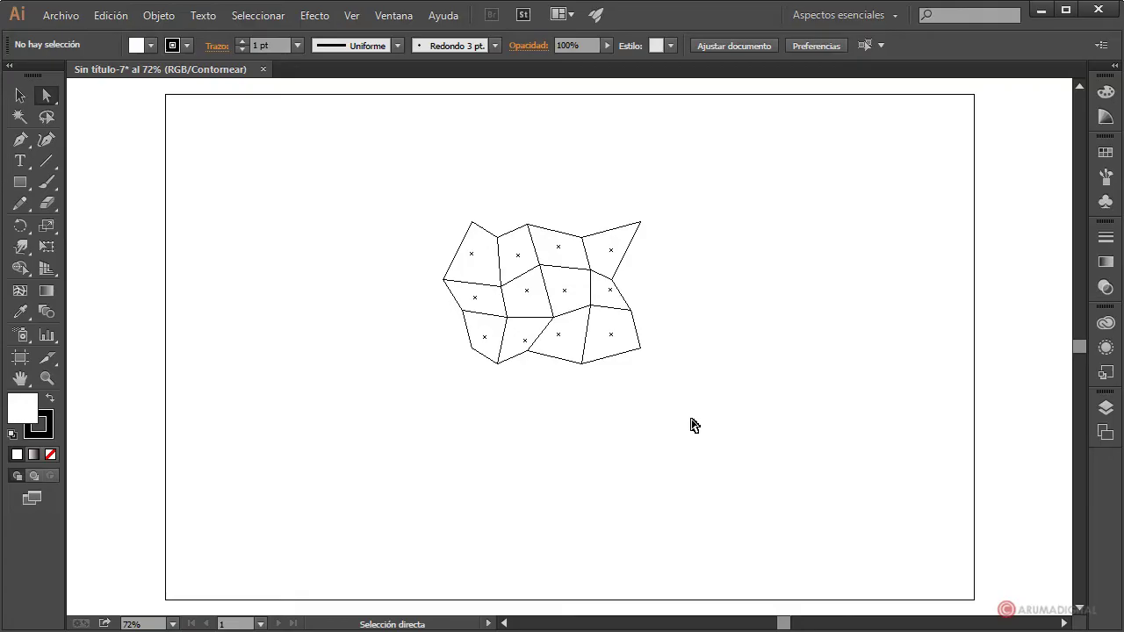
# Return the view to CPU preview and pick the Selection tool
pyautogui.click(351, 16)
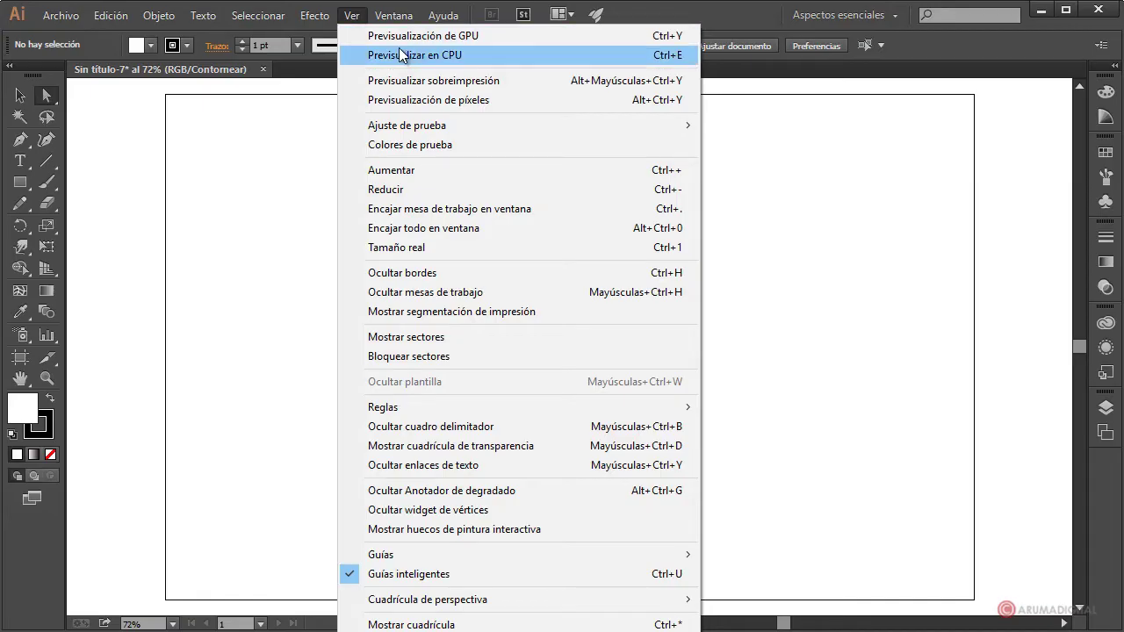
pyautogui.click(413, 55)
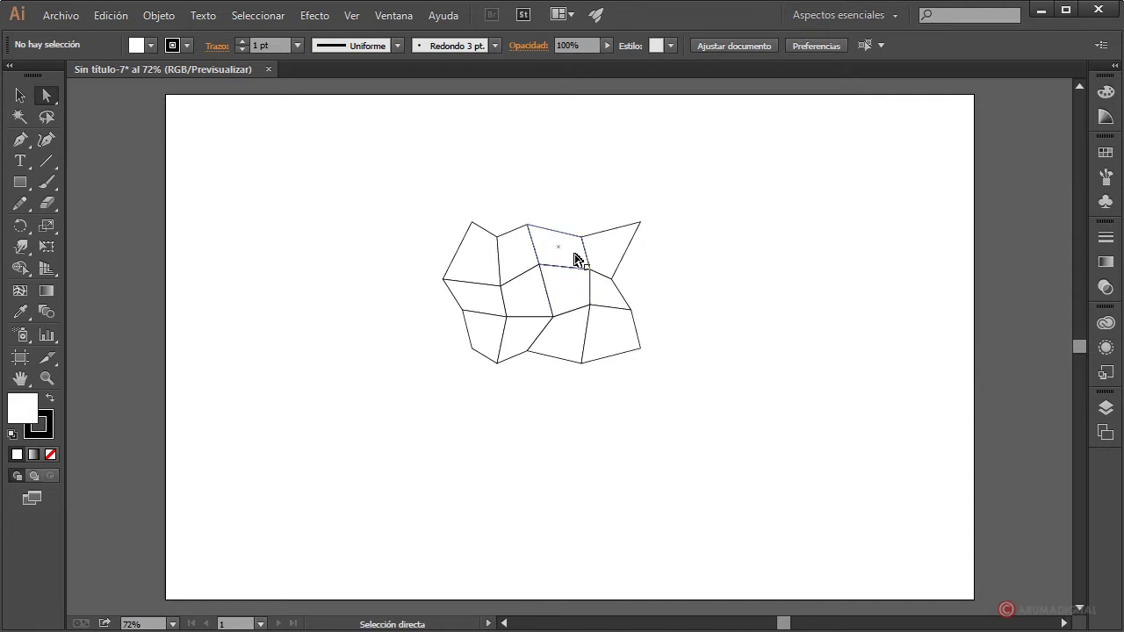
pyautogui.click(20, 95)
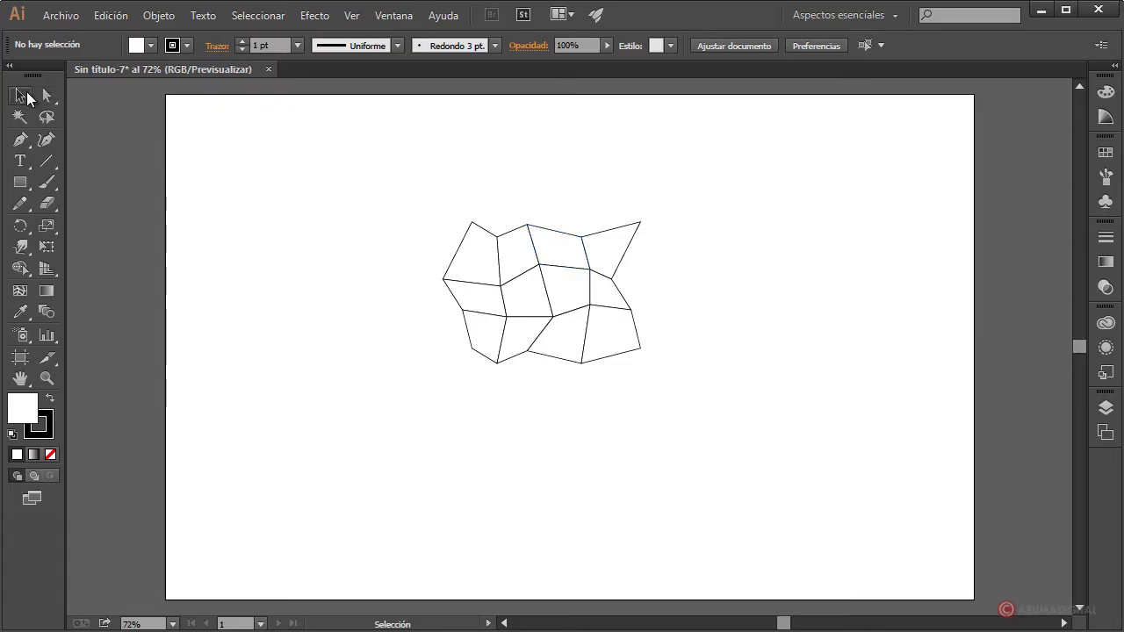
# Fill the right-side and middle cells with alternating dark, mid and light grey swatches
pyautogui.click(605, 252)
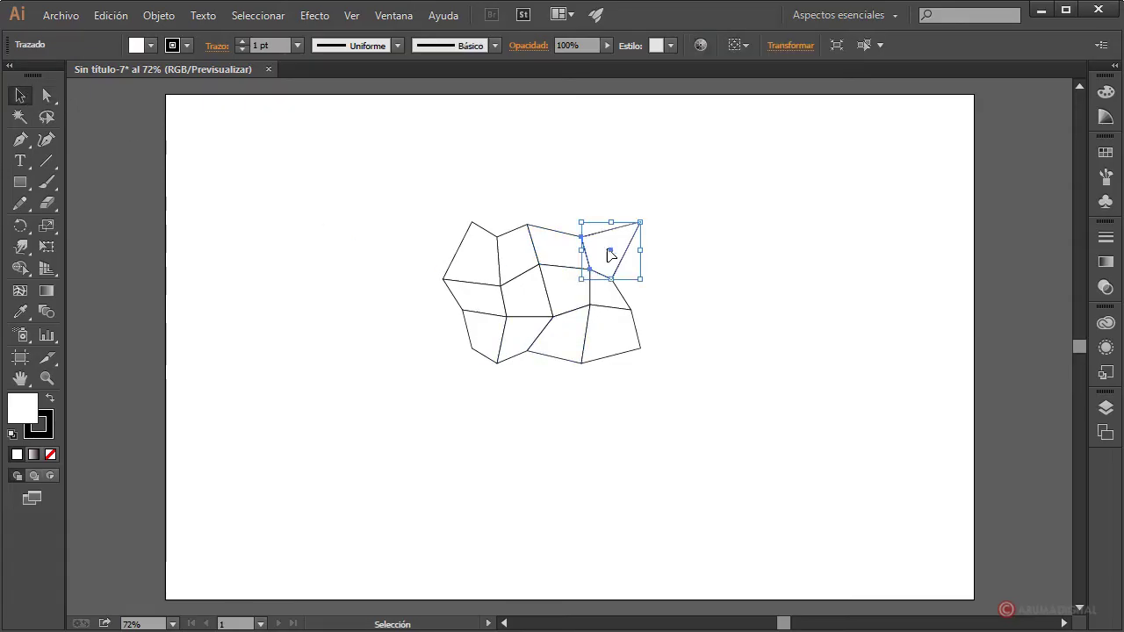
pyautogui.click(1107, 154)
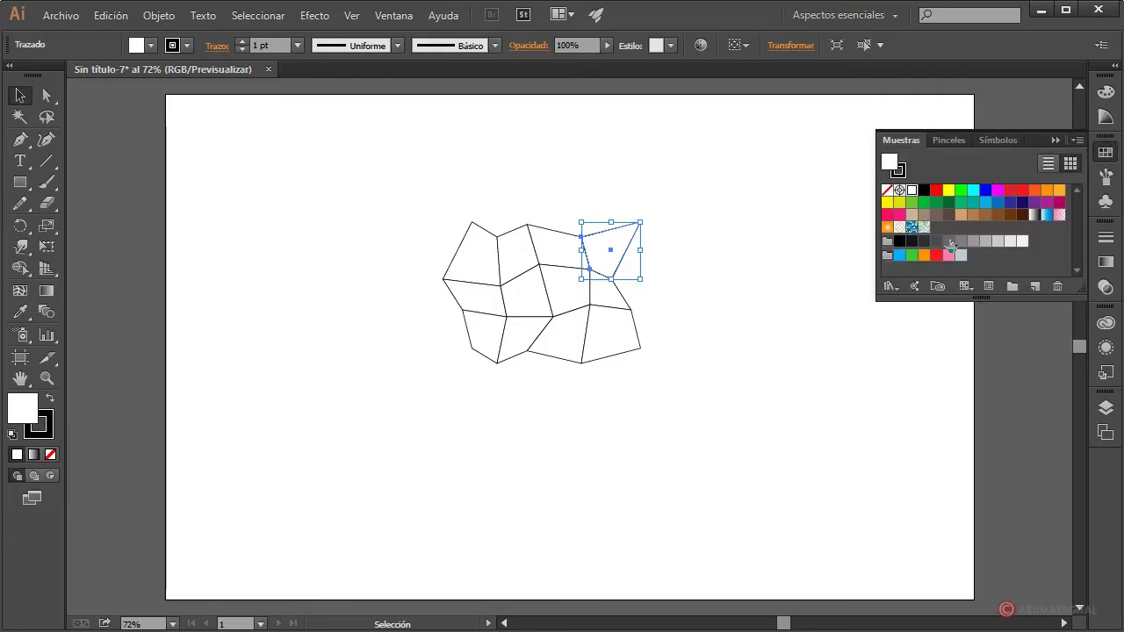
pyautogui.click(948, 241)
pyautogui.click(562, 258)
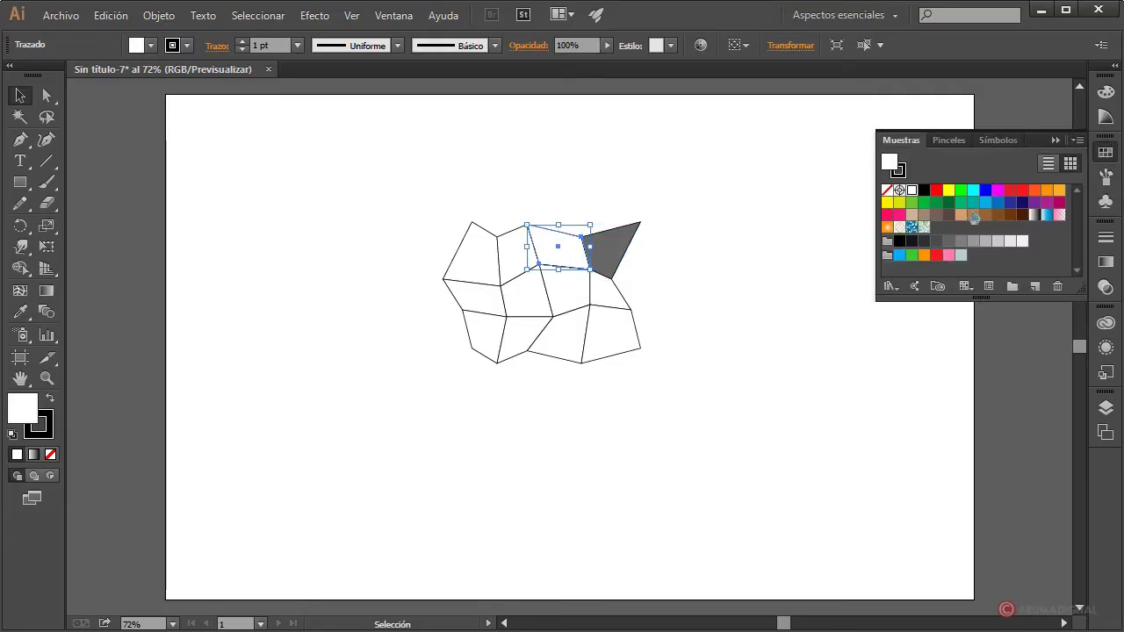
pyautogui.click(960, 241)
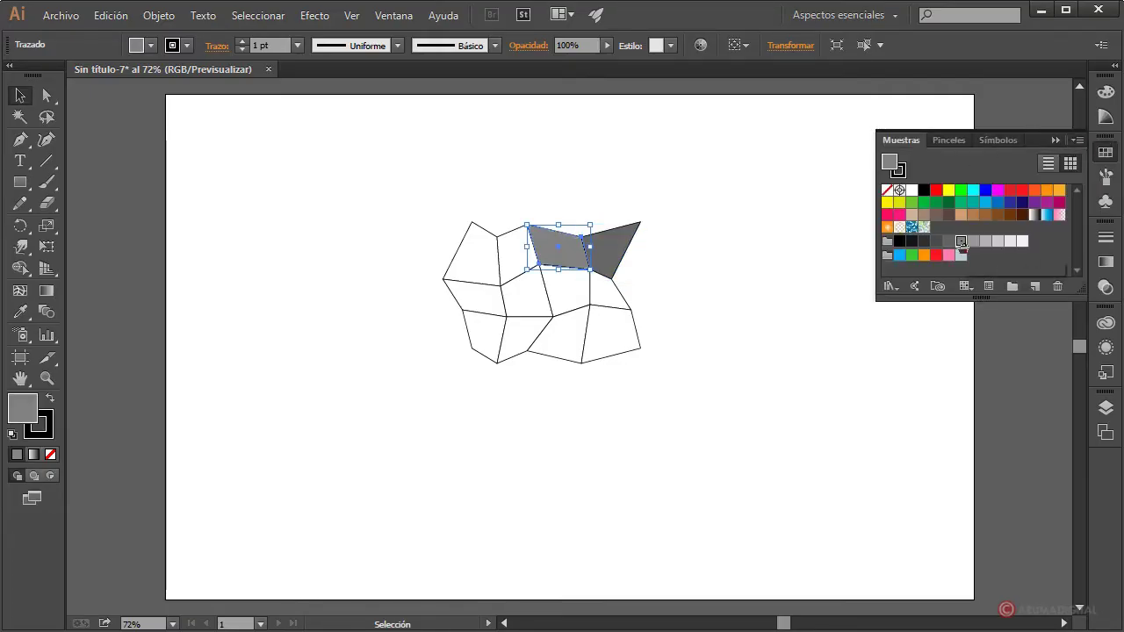
pyautogui.click(618, 300)
pyautogui.click(985, 241)
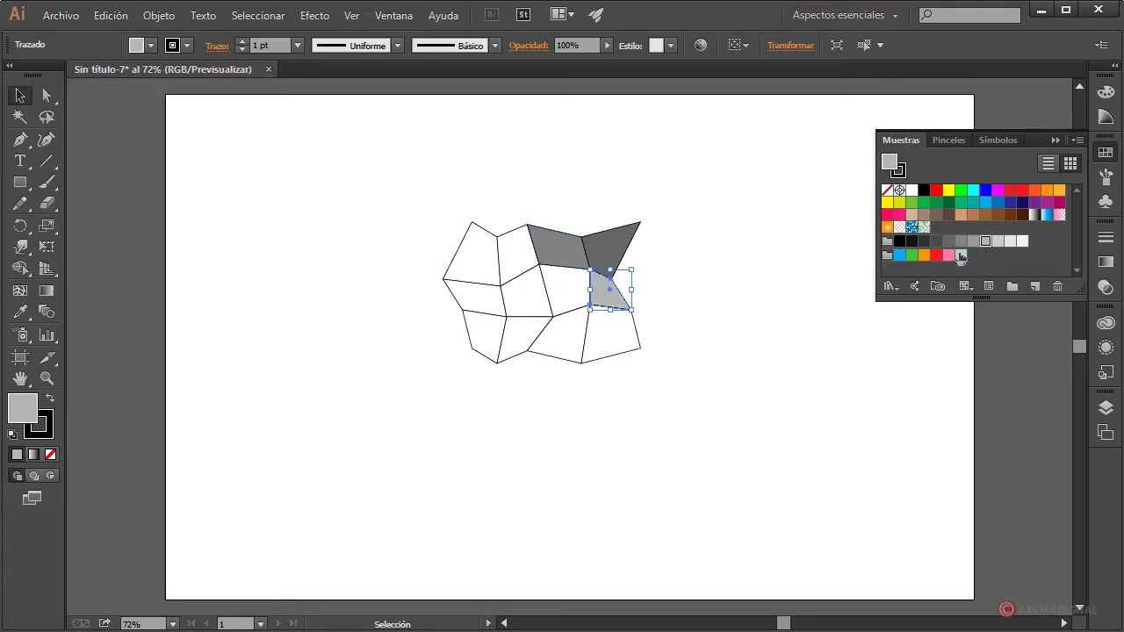
pyautogui.click(575, 290)
pyautogui.click(960, 240)
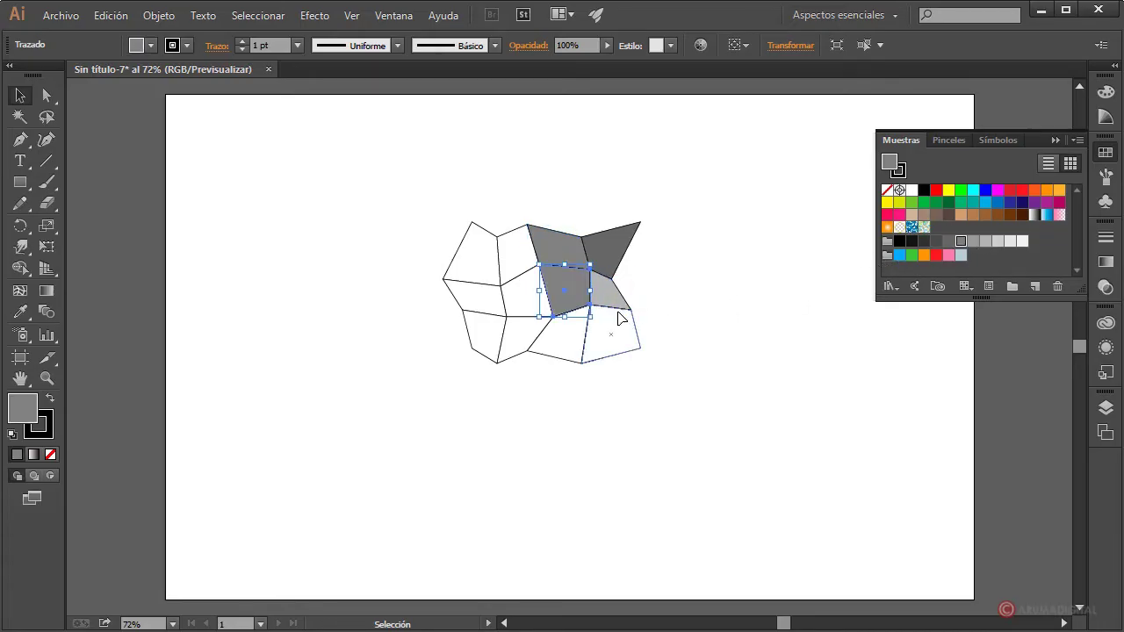
pyautogui.click(618, 317)
pyautogui.click(998, 240)
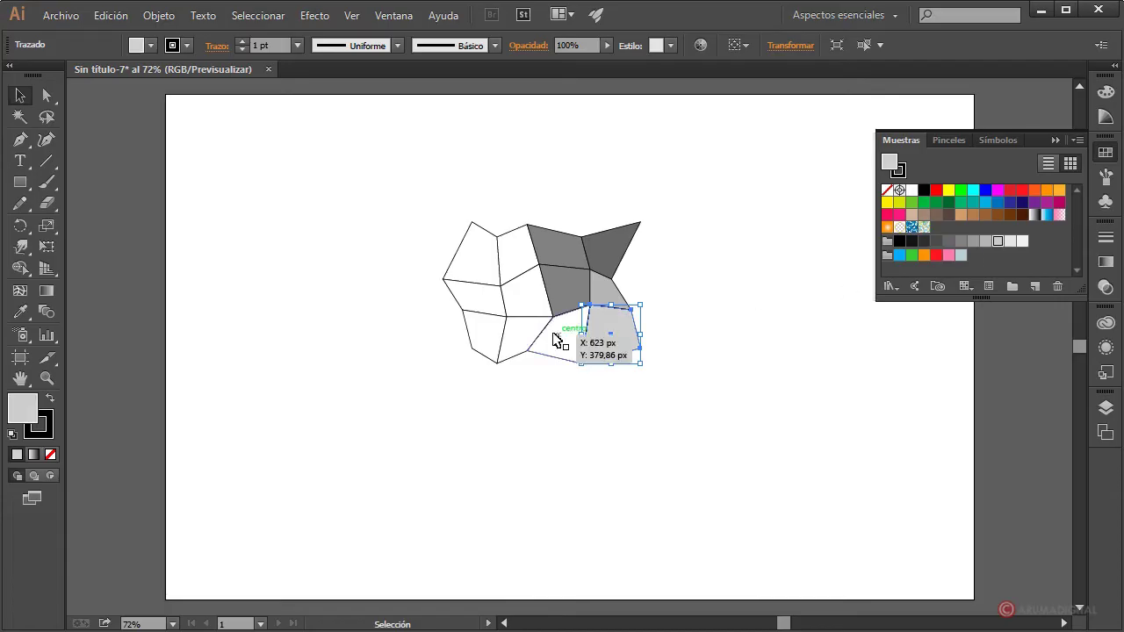
pyautogui.click(557, 338)
pyautogui.click(961, 241)
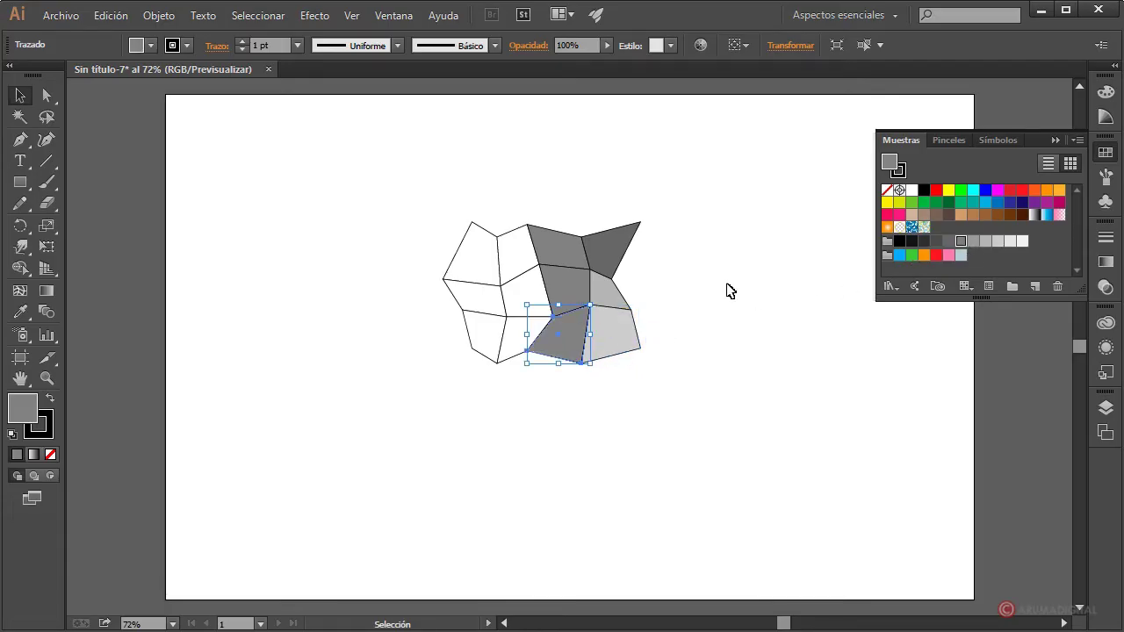
# Fill the remaining left-side and top cells with light and dark grey swatches
pyautogui.click(527, 294)
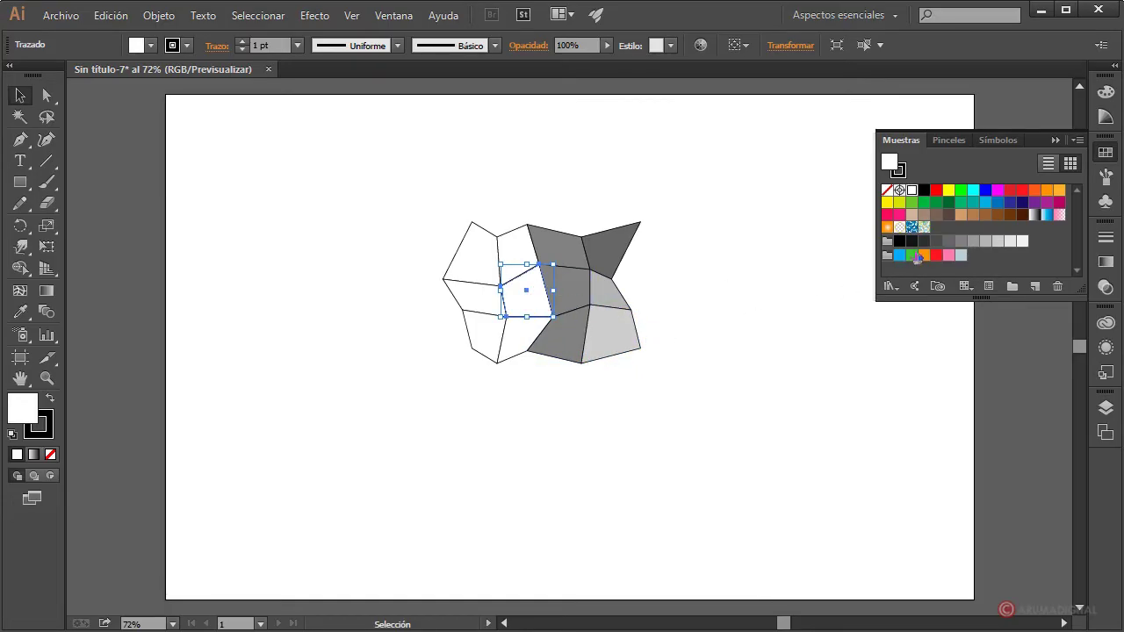
pyautogui.click(984, 241)
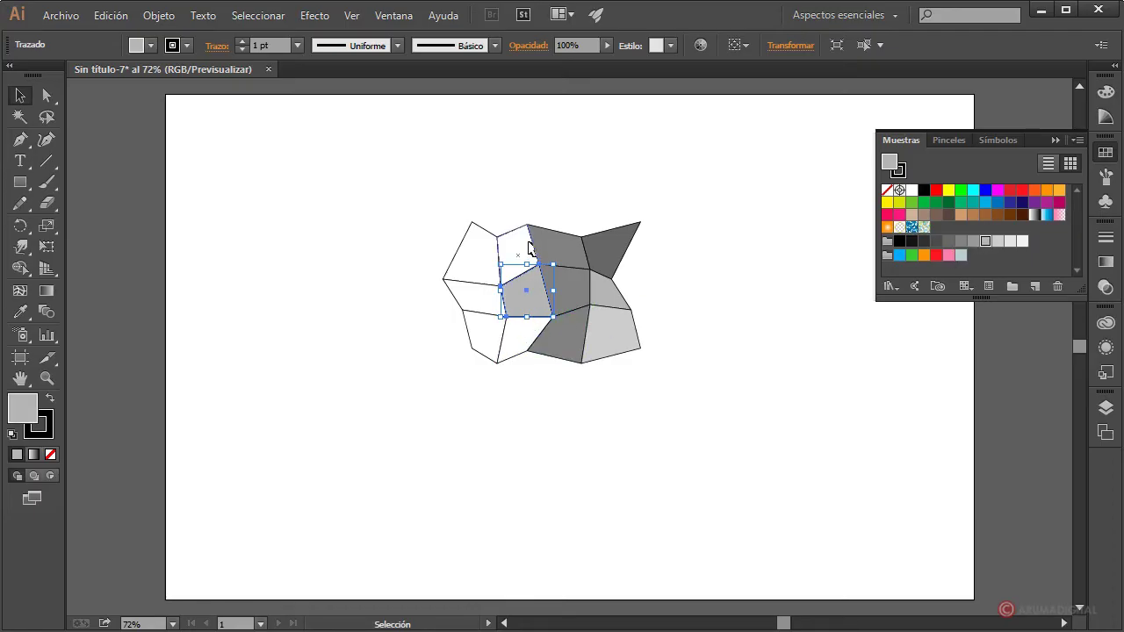
pyautogui.click(537, 247)
pyautogui.click(997, 240)
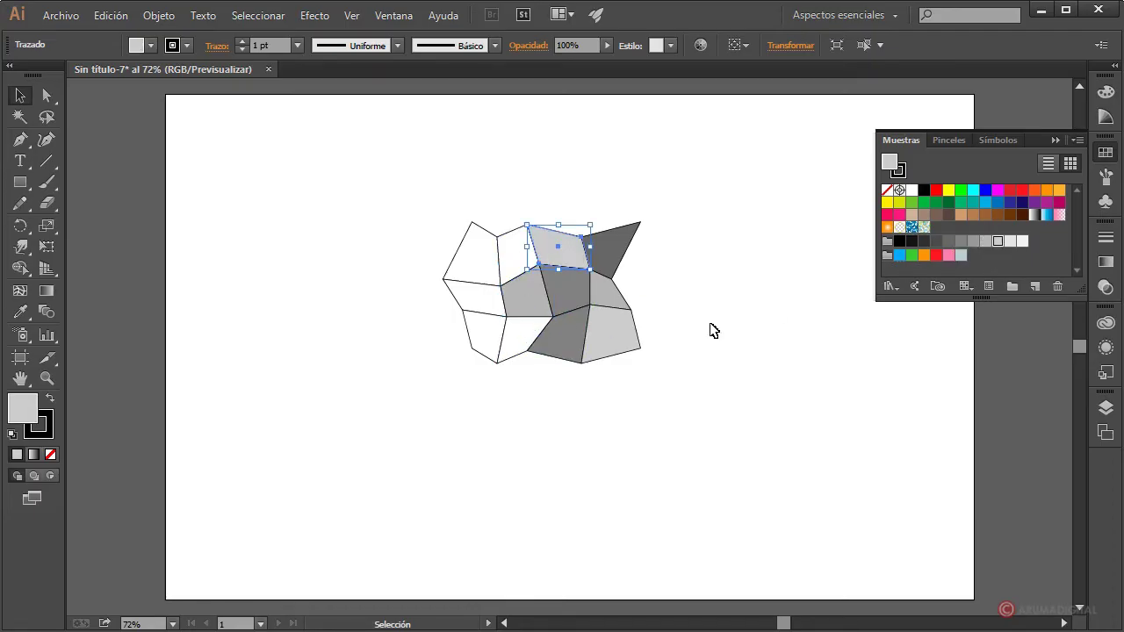
pyautogui.click(527, 338)
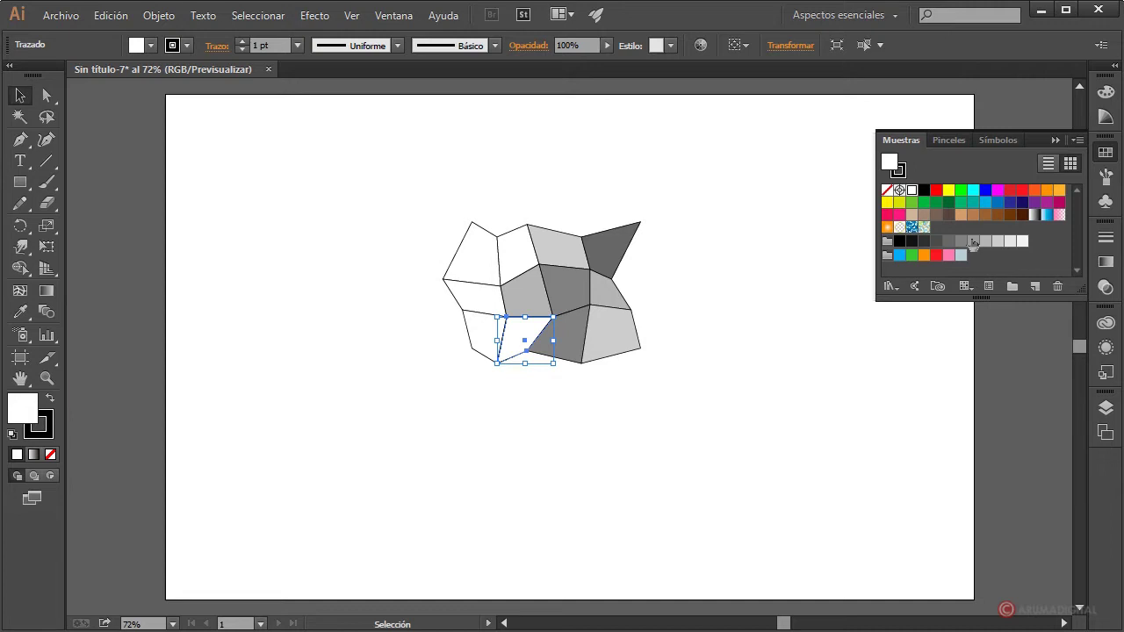
pyautogui.click(973, 240)
pyautogui.click(484, 294)
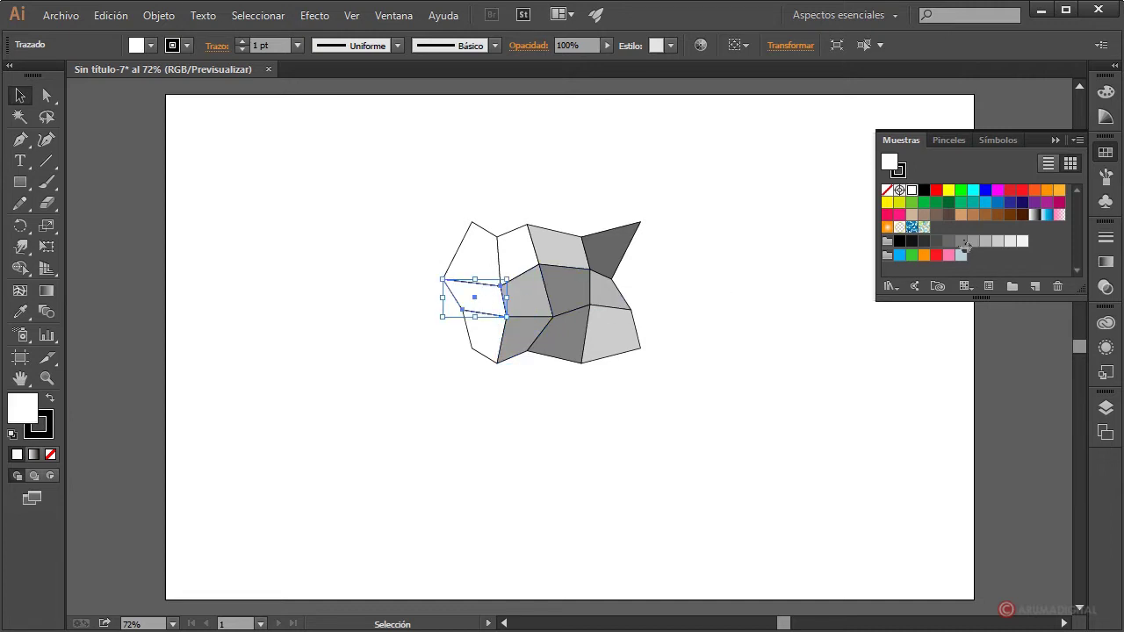
pyautogui.click(965, 243)
pyautogui.click(478, 258)
pyautogui.click(985, 241)
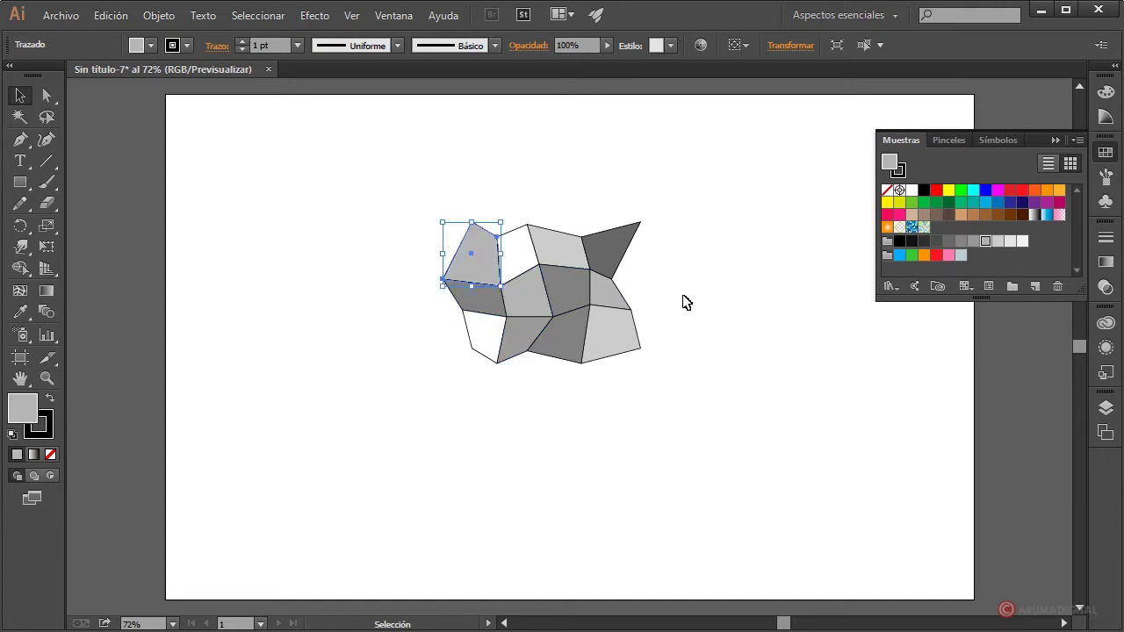
pyautogui.click(480, 333)
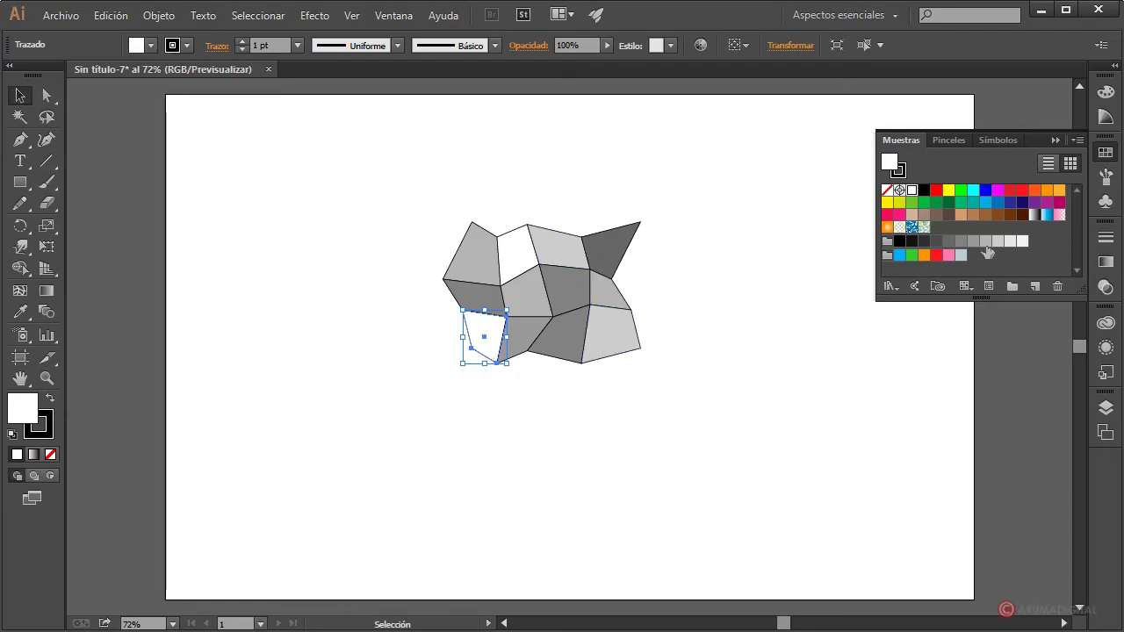
pyautogui.click(985, 243)
pyautogui.click(527, 255)
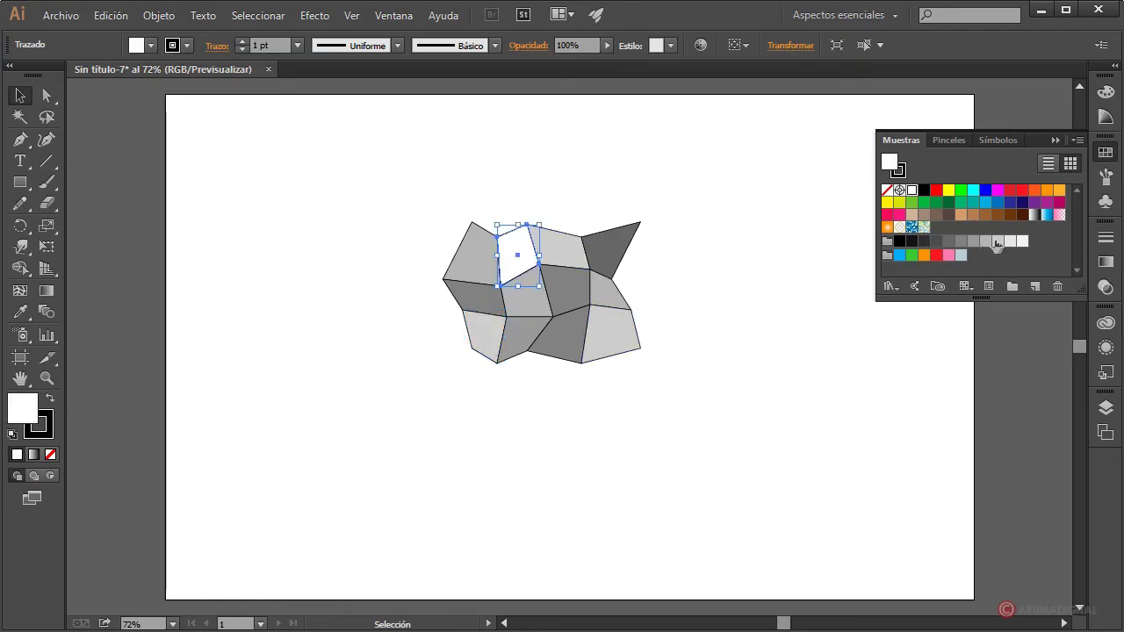
pyautogui.click(997, 242)
pyautogui.click(745, 364)
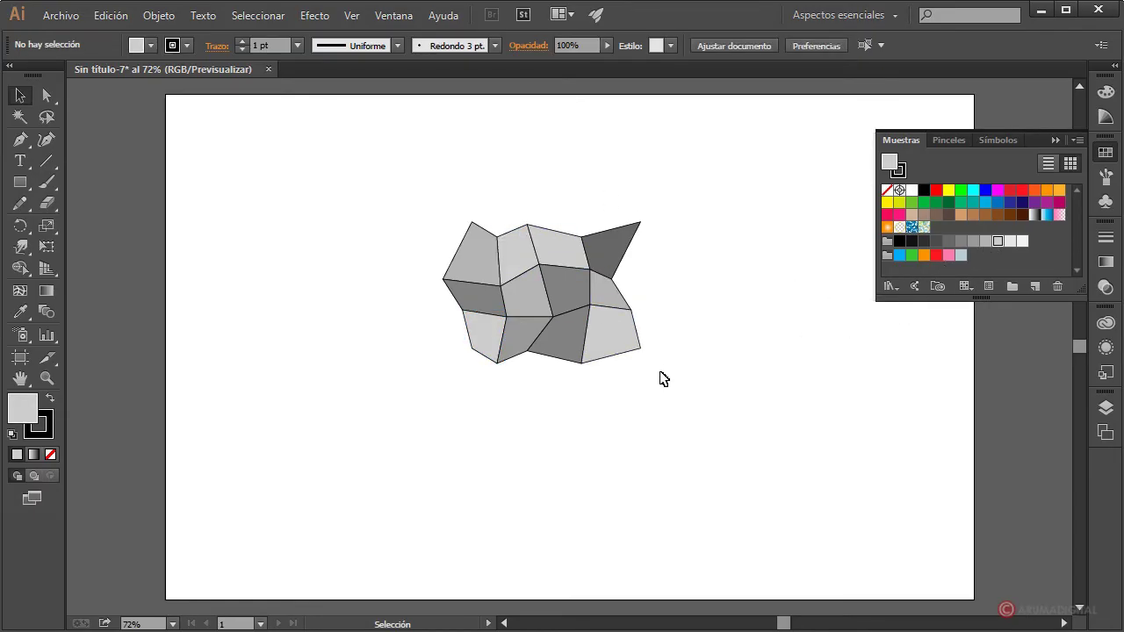
# Set the stroke of all polygon facets to None
pyautogui.moveTo(683, 196); pyautogui.dragTo(389, 423)
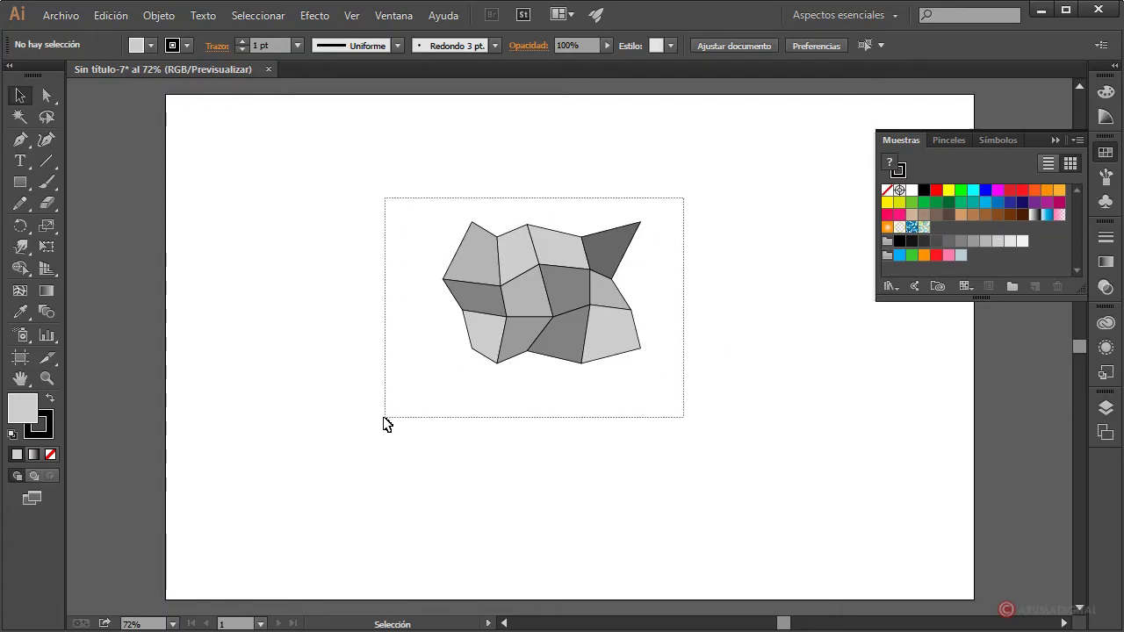
pyautogui.click(187, 45)
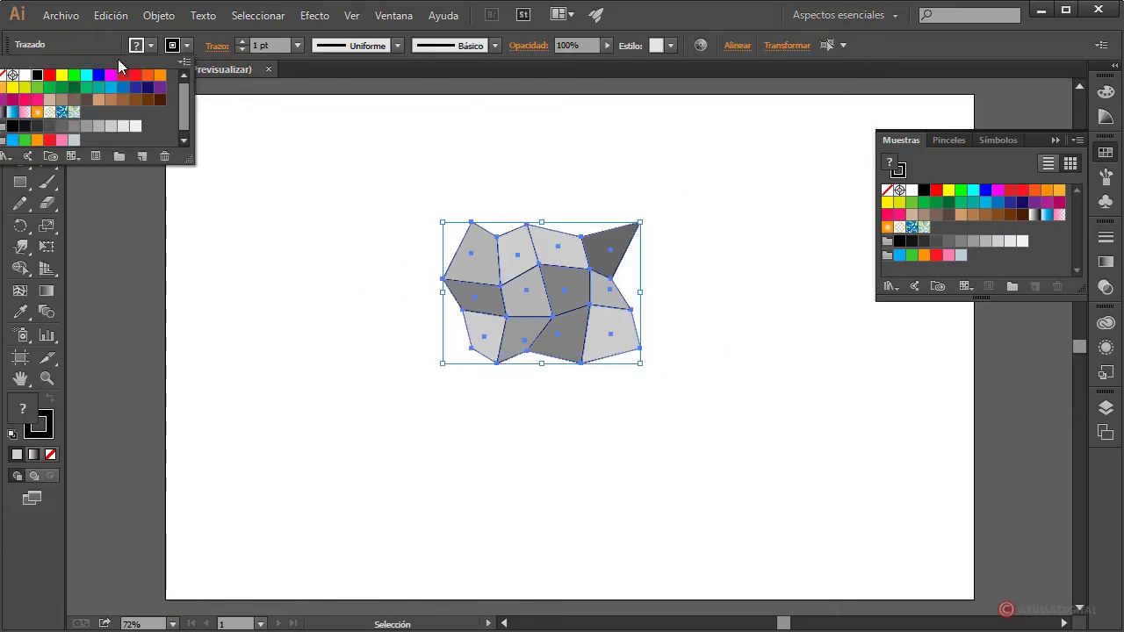
pyautogui.click(4, 76)
pyautogui.click(351, 311)
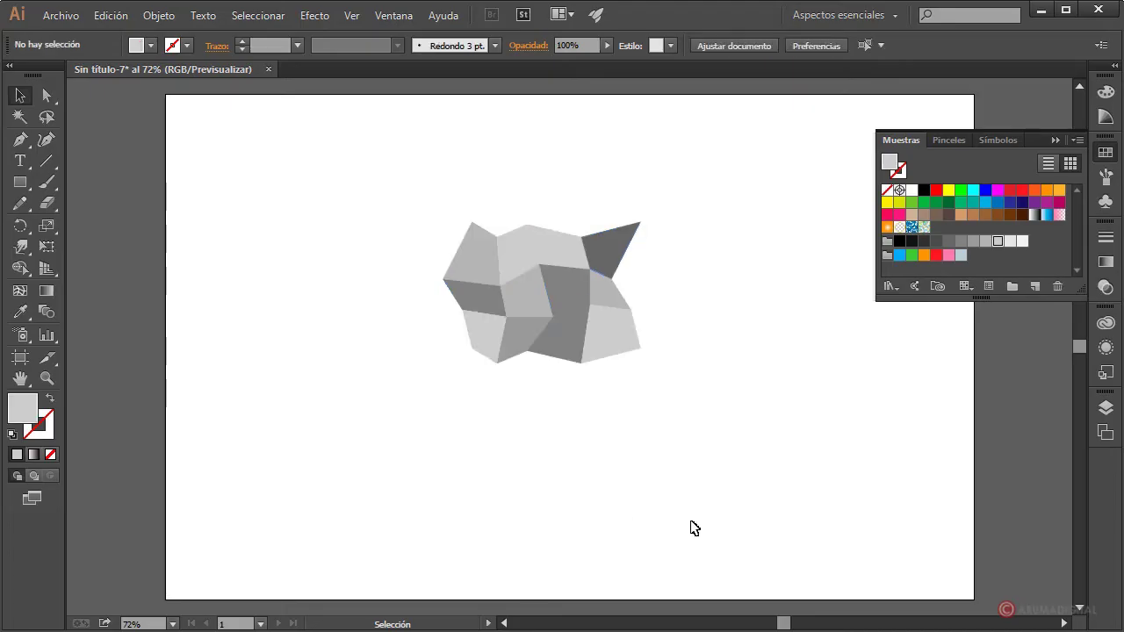
# Lighten the lower-middle and lower-right facets and darken the top-centre facet to mid grey
pyautogui.moveTo(578, 291); pyautogui.dragTo(583, 353)
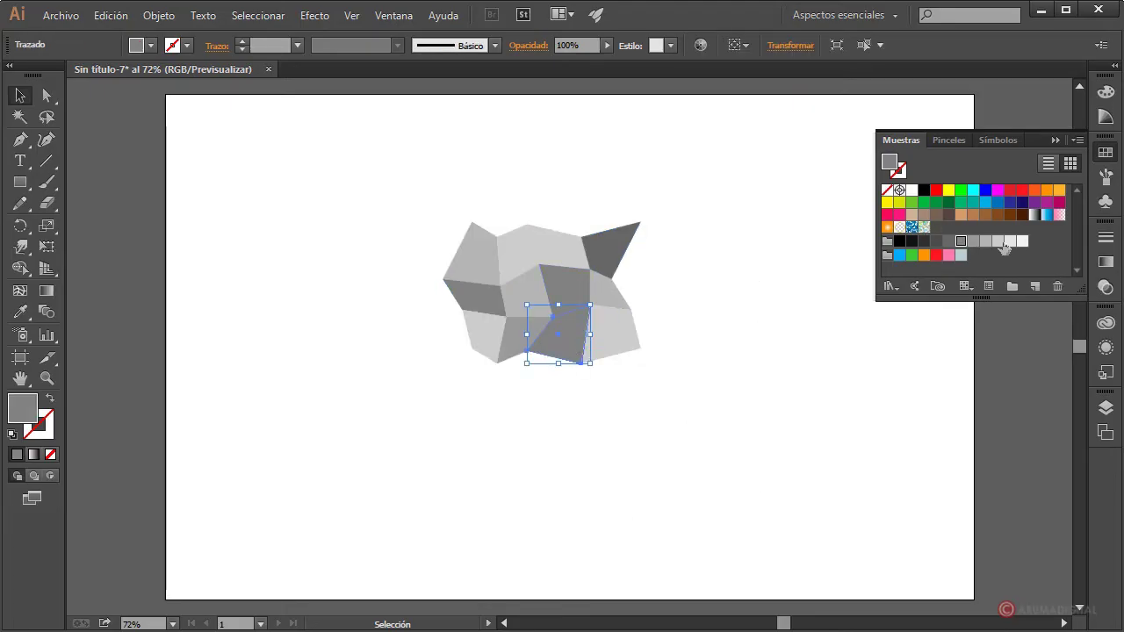
pyautogui.click(999, 242)
pyautogui.click(770, 392)
pyautogui.click(623, 318)
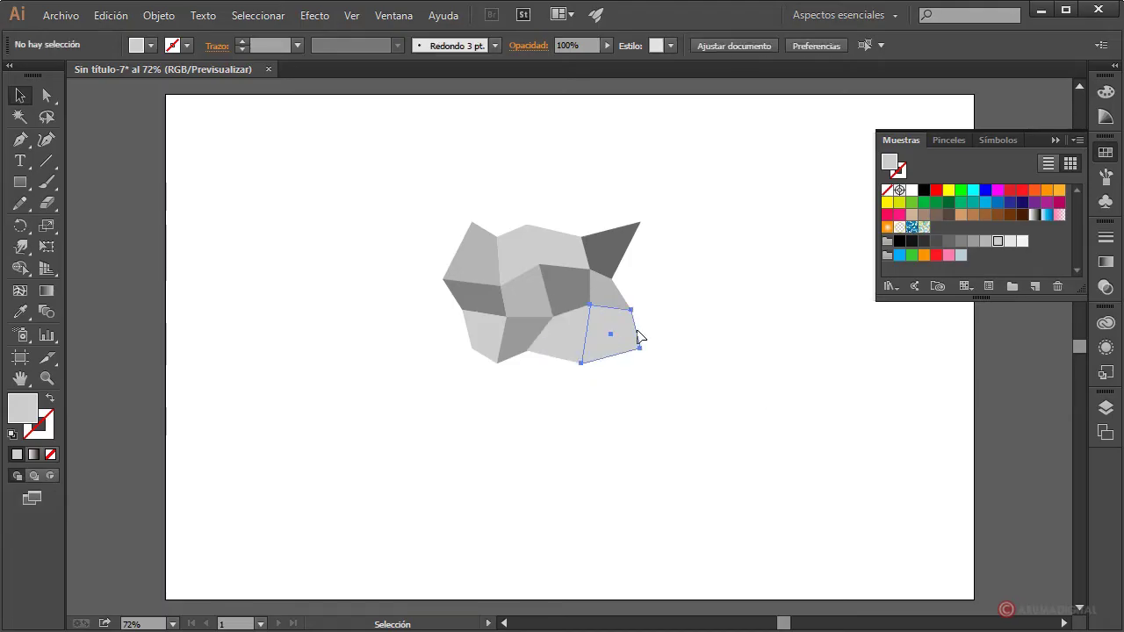
pyautogui.click(1011, 241)
pyautogui.click(725, 443)
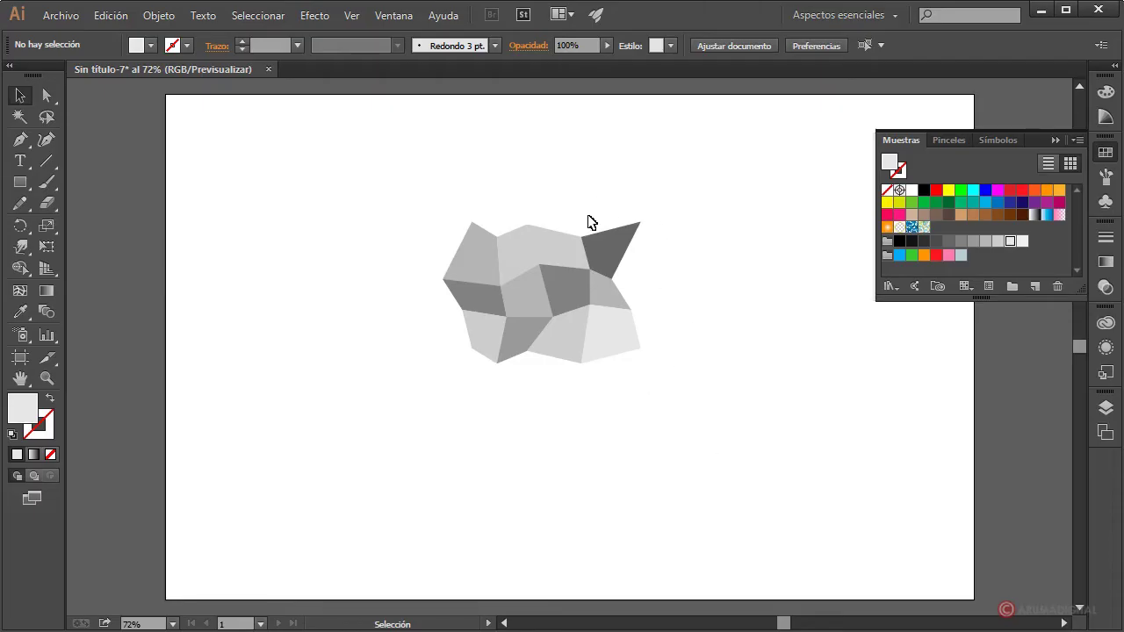
pyautogui.click(551, 255)
pyautogui.click(974, 242)
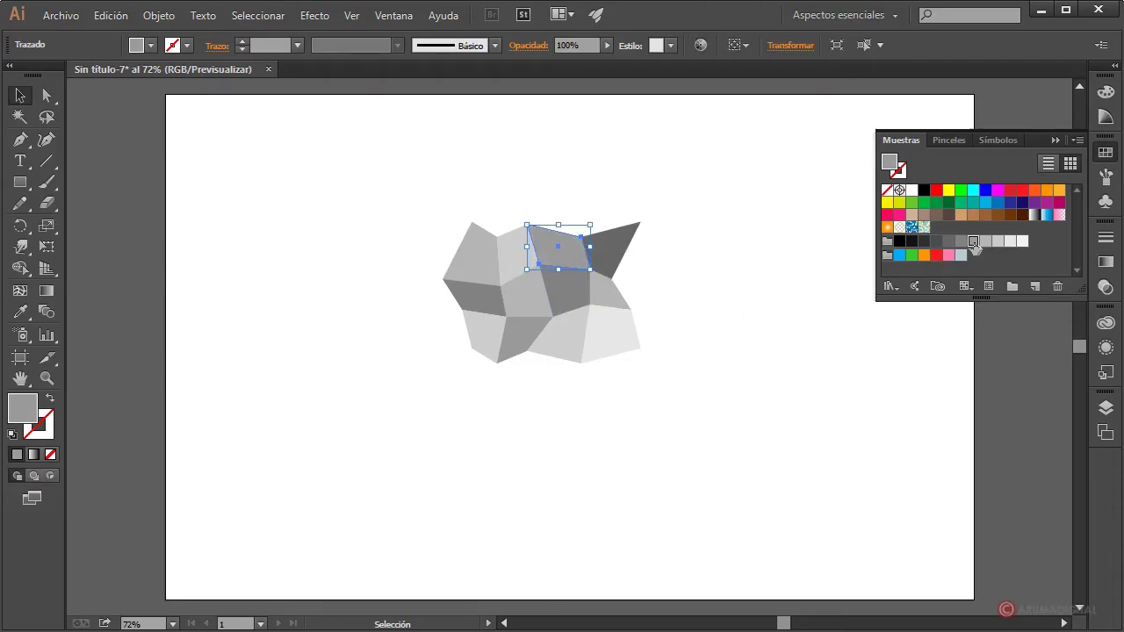
pyautogui.click(702, 400)
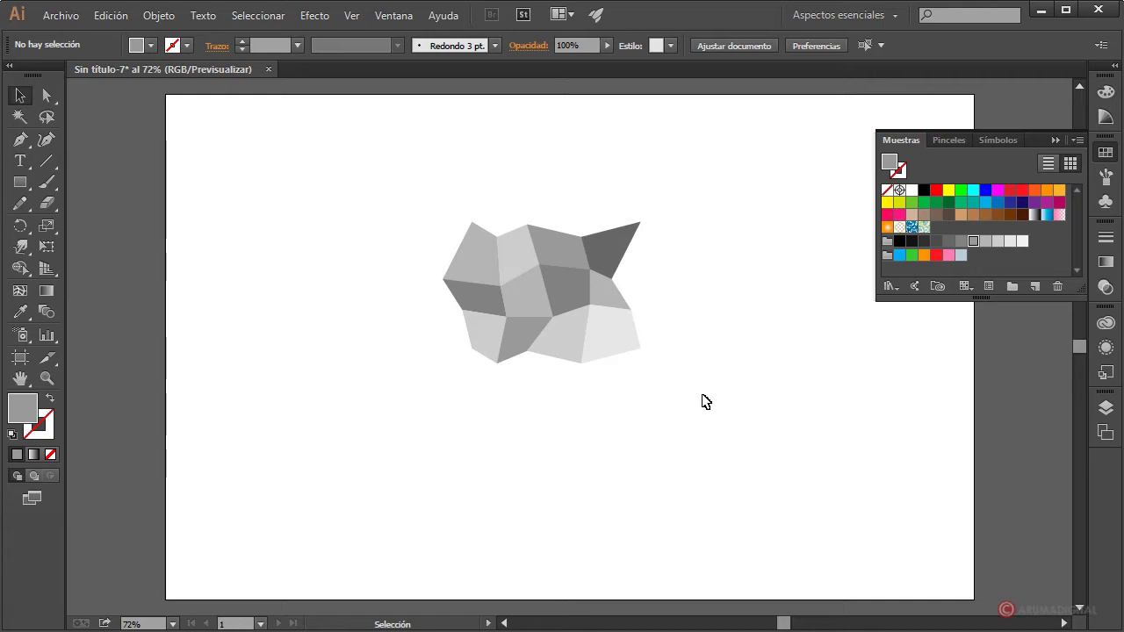
# Select all facets and nudge the whole shape slightly right and down
pyautogui.click(1055, 139)
pyautogui.moveTo(806, 180); pyautogui.dragTo(342, 437)
pyautogui.moveTo(525, 333); pyautogui.dragTo(537, 350)
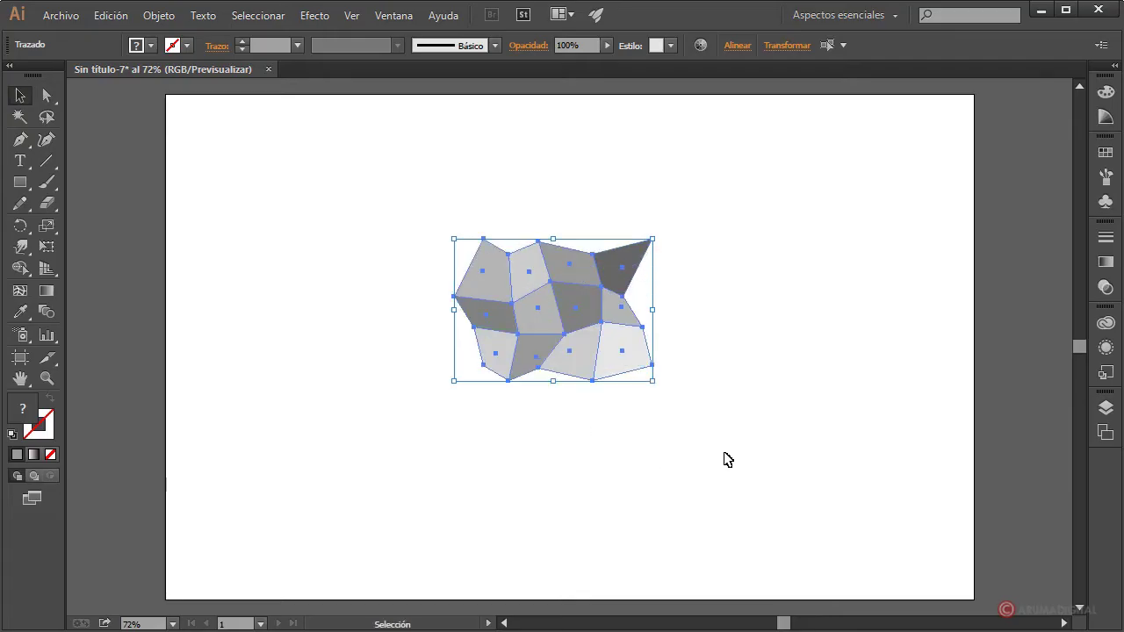
# Make a new pattern from the low-poly shape and enable Size Tile to Art
pyautogui.click(161, 16)
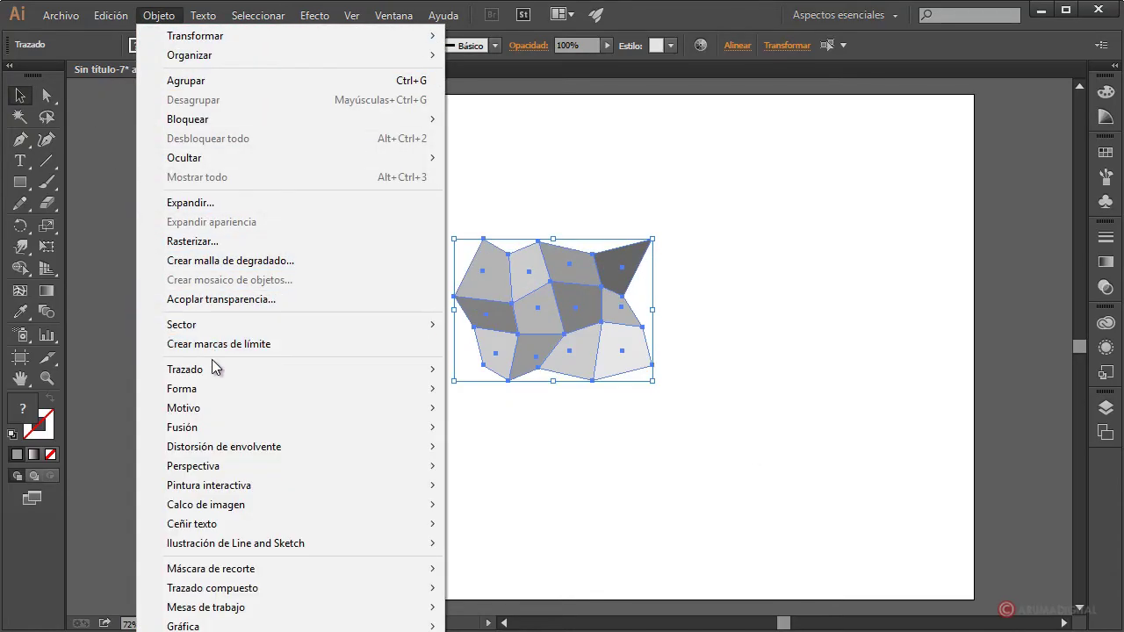
pyautogui.moveTo(237, 409)
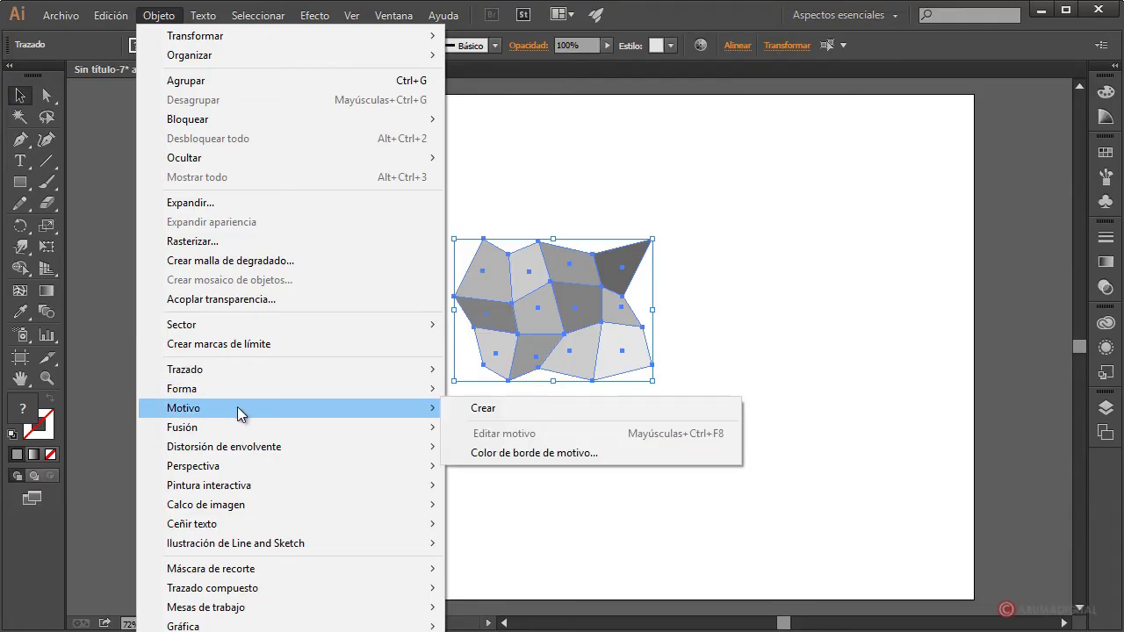
pyautogui.click(540, 408)
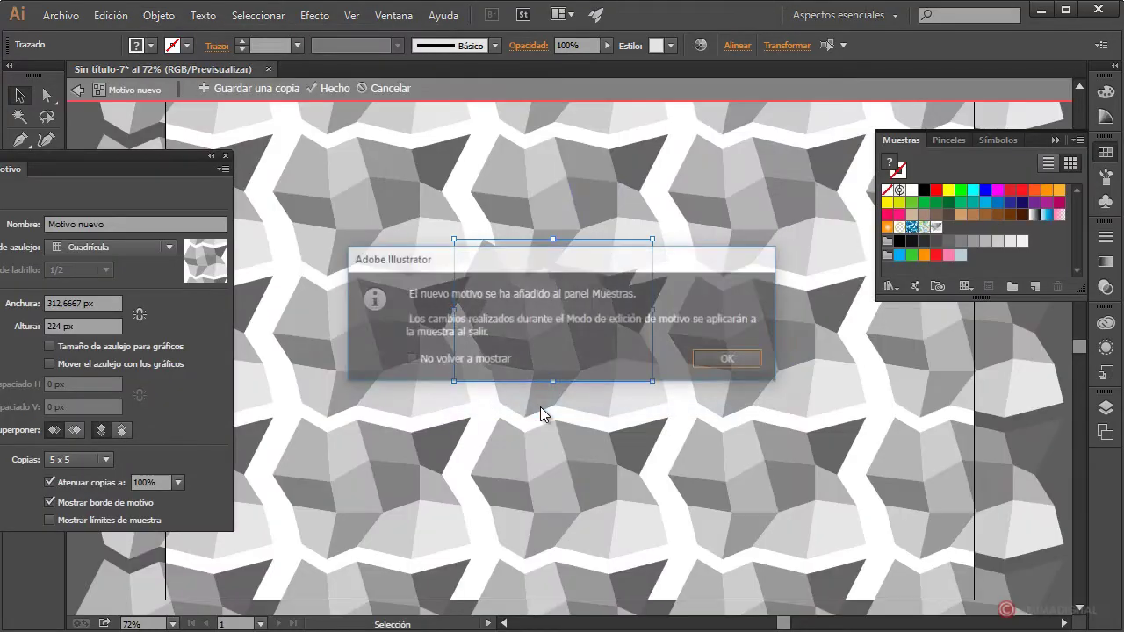
pyautogui.click(735, 361)
pyautogui.moveTo(88, 170)
pyautogui.mouseDown()
pyautogui.moveTo(188, 170)
pyautogui.moveTo(259, 148)
pyautogui.mouseUp()
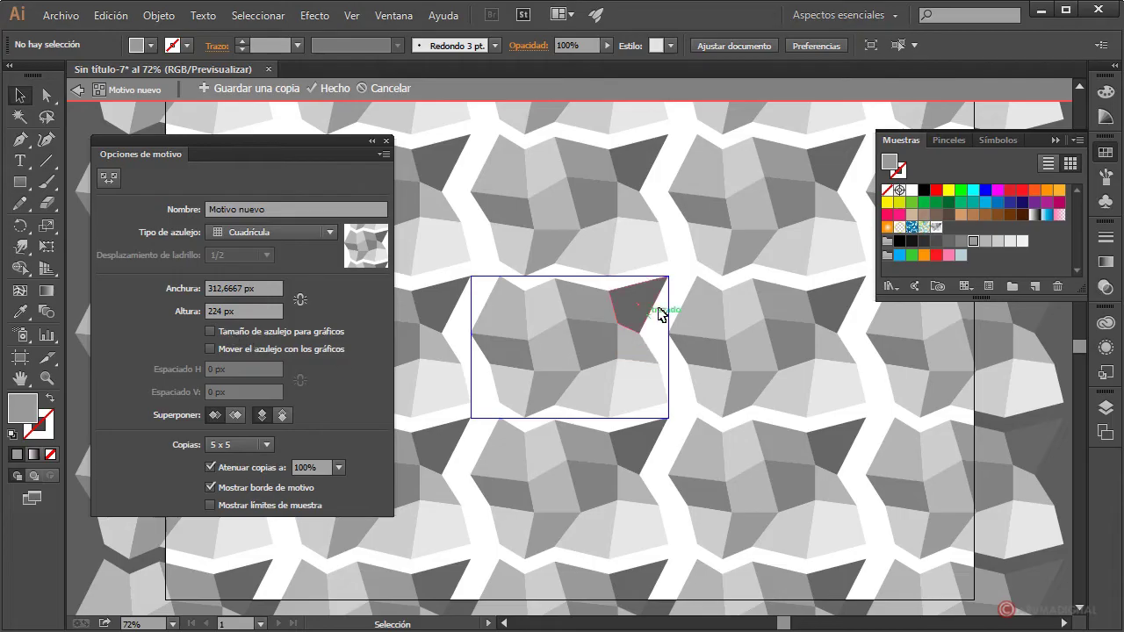
pyautogui.click(237, 334)
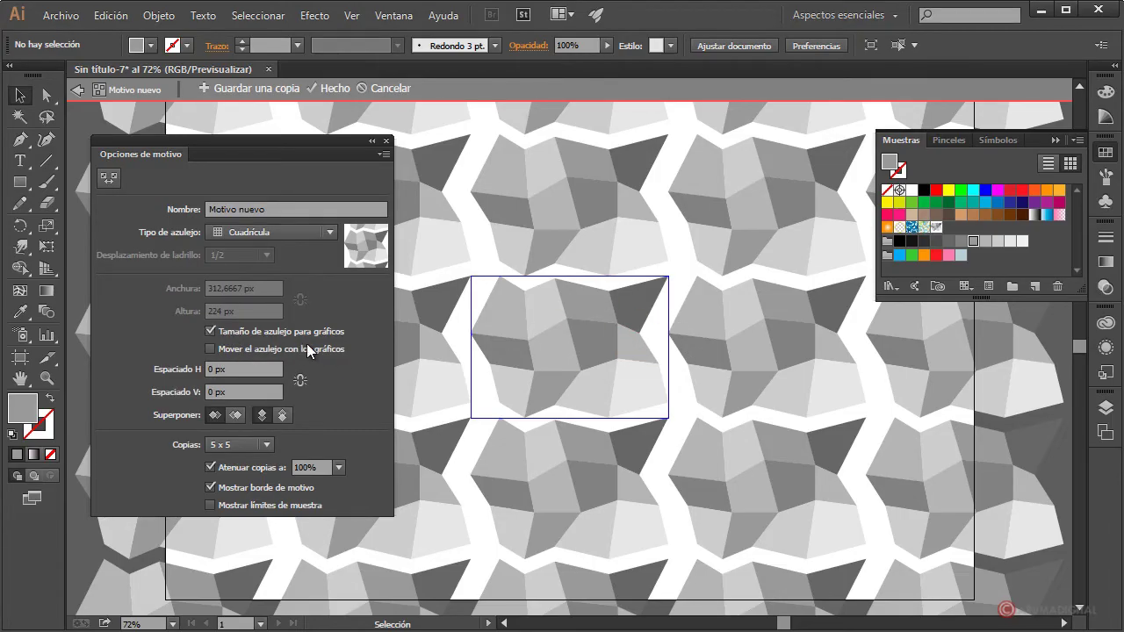
pyautogui.click(209, 369)
# Set the pattern's horizontal tile spacing to -46 px
pyautogui.press('Tab')
pyautogui.click(211, 363)
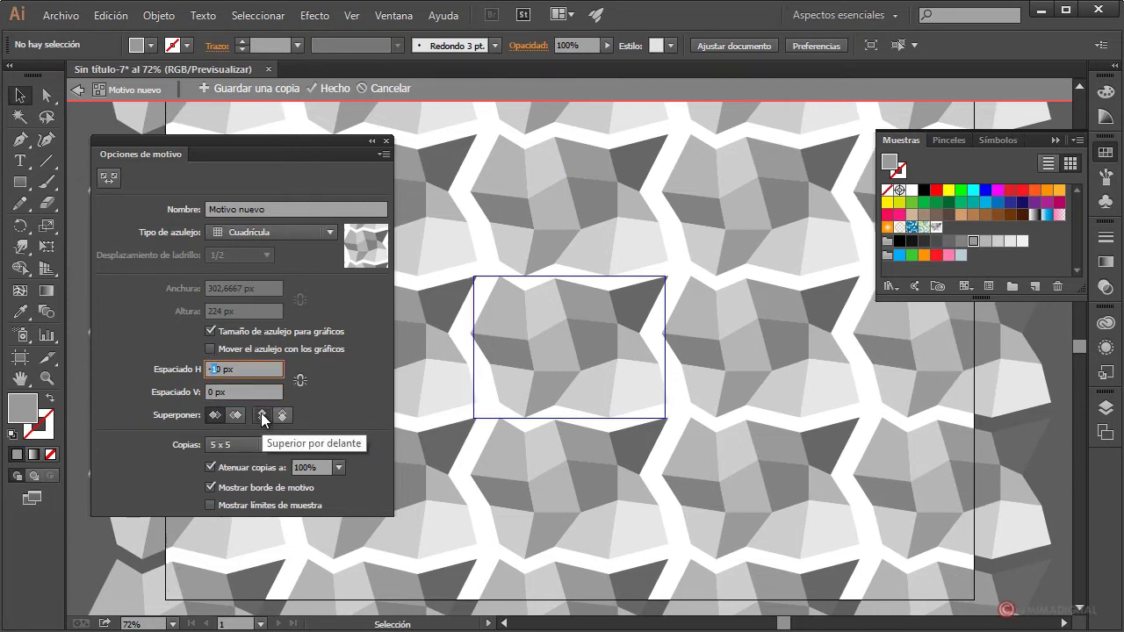
pyautogui.write('4')
pyautogui.click(258, 388)
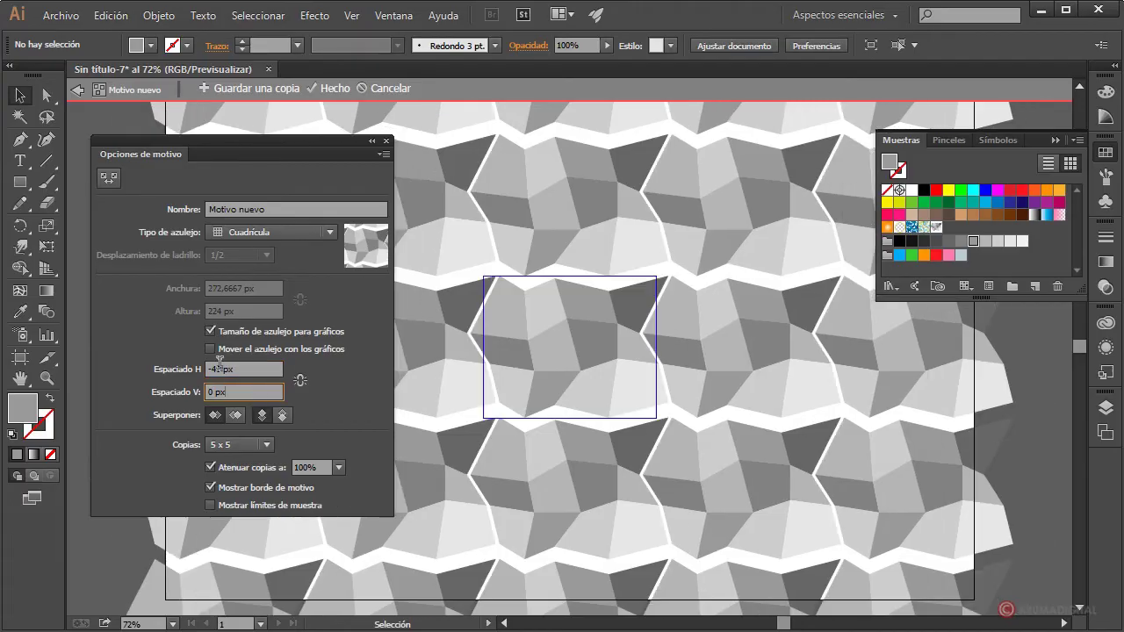
pyautogui.click(218, 363)
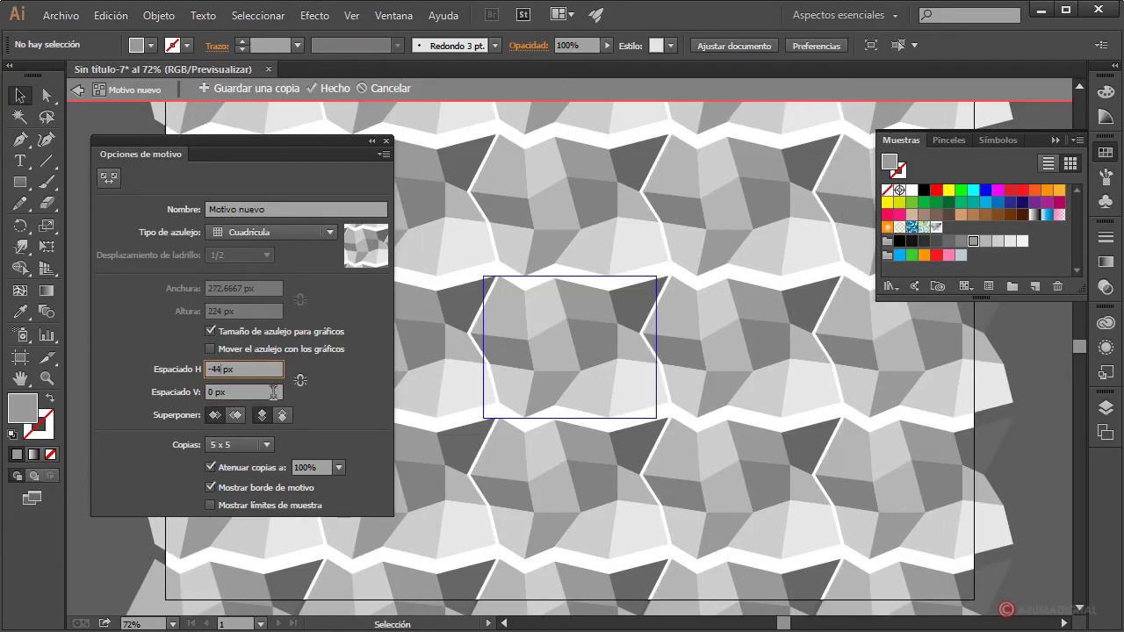
pyautogui.click(270, 392)
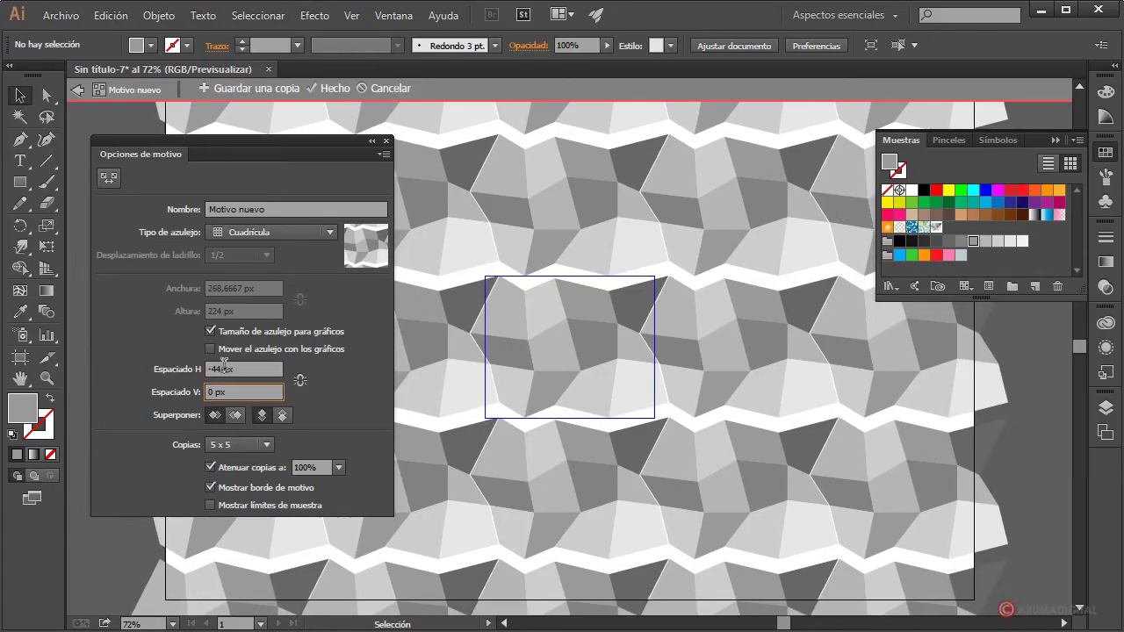
pyautogui.click(216, 369)
pyautogui.press('BackSpace')
pyautogui.write('6')
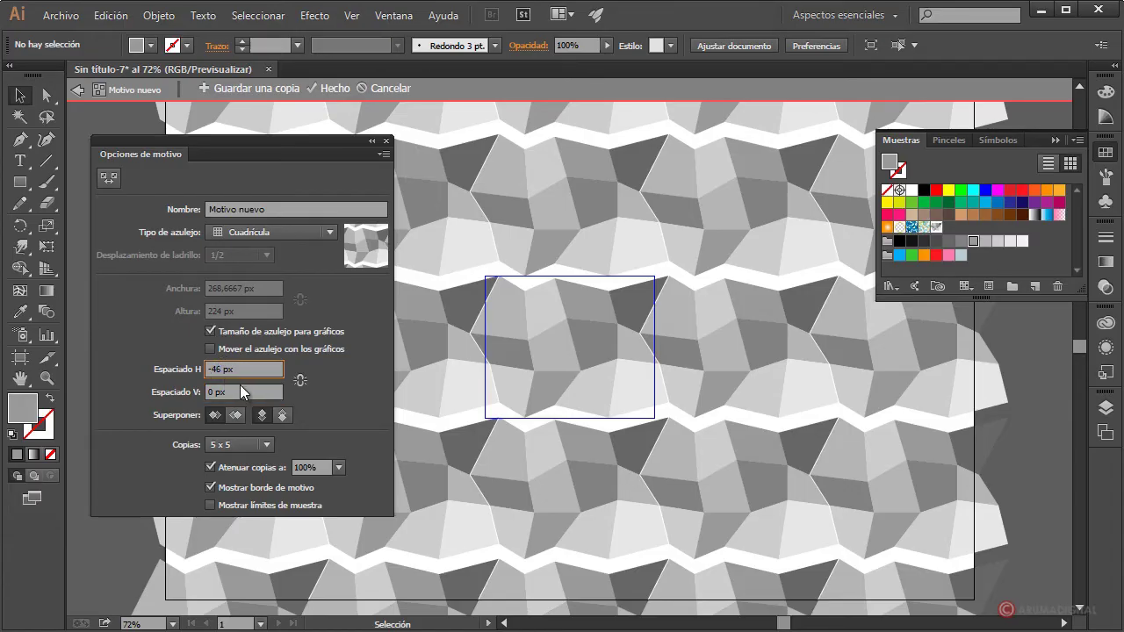
pyautogui.click(246, 391)
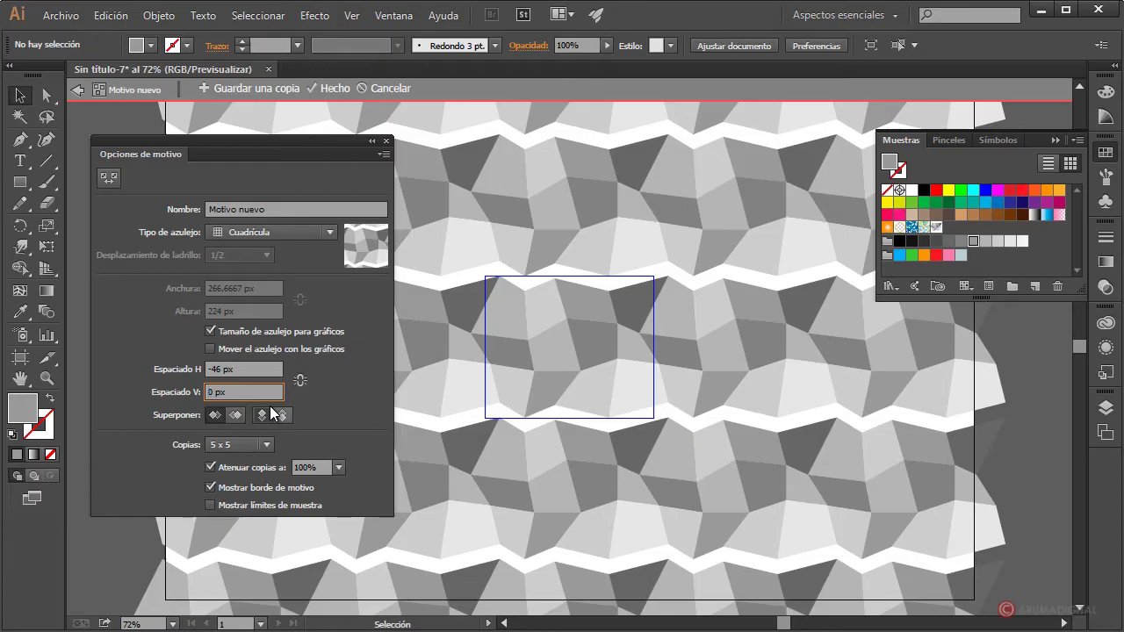
# Try vertical tile spacings from -40 px down to -26 px
pyautogui.write('-4')
pyautogui.click(259, 369)
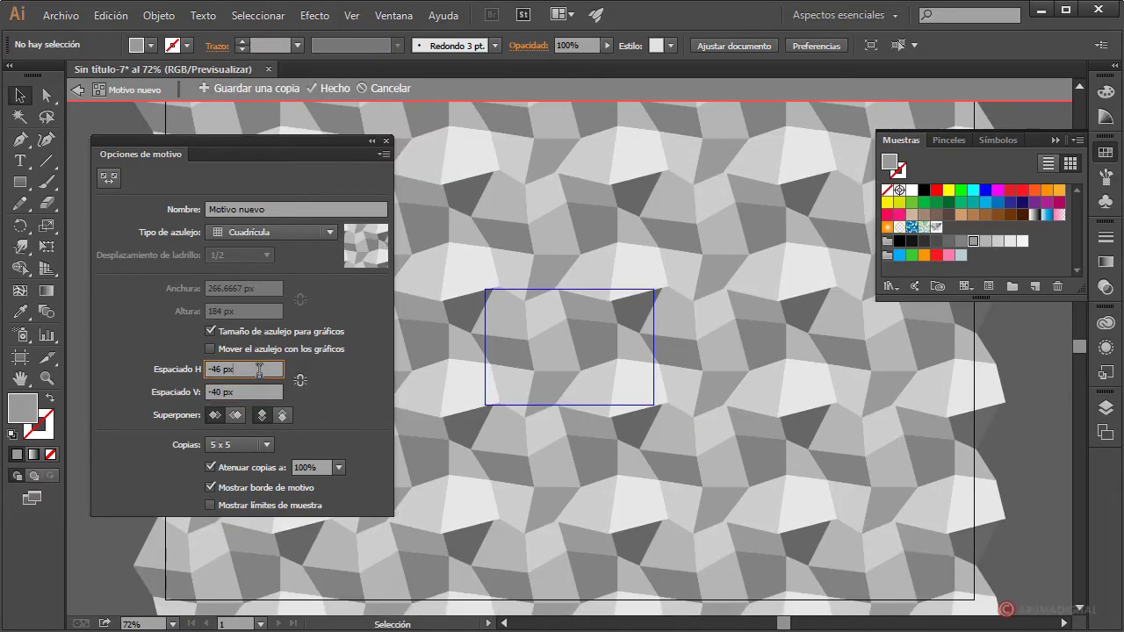
pyautogui.click(214, 388)
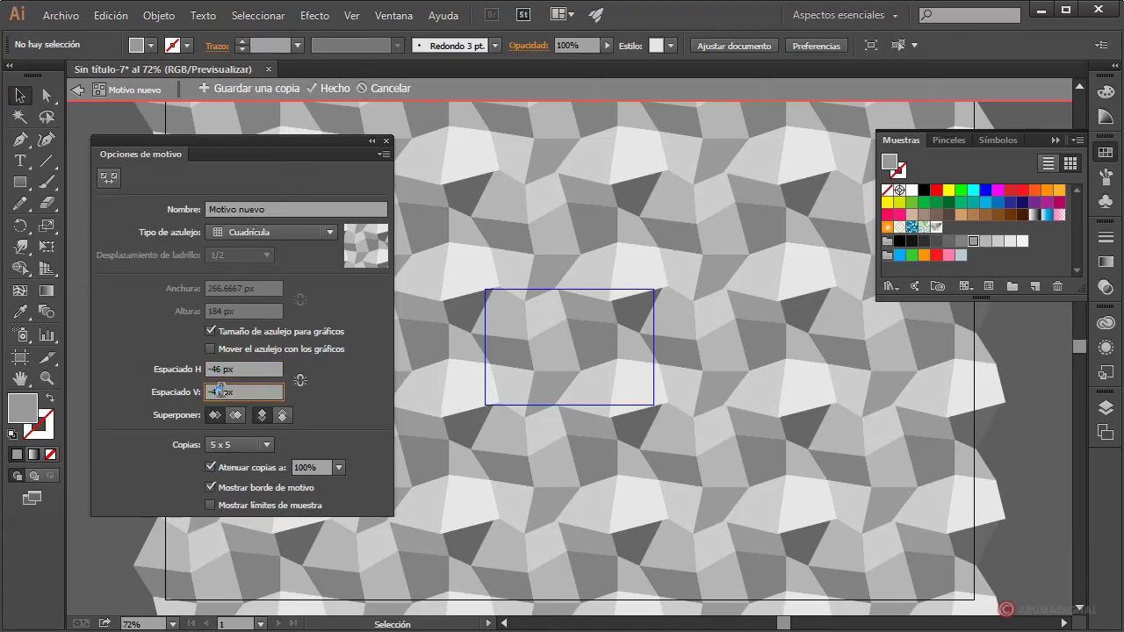
pyautogui.write('38')
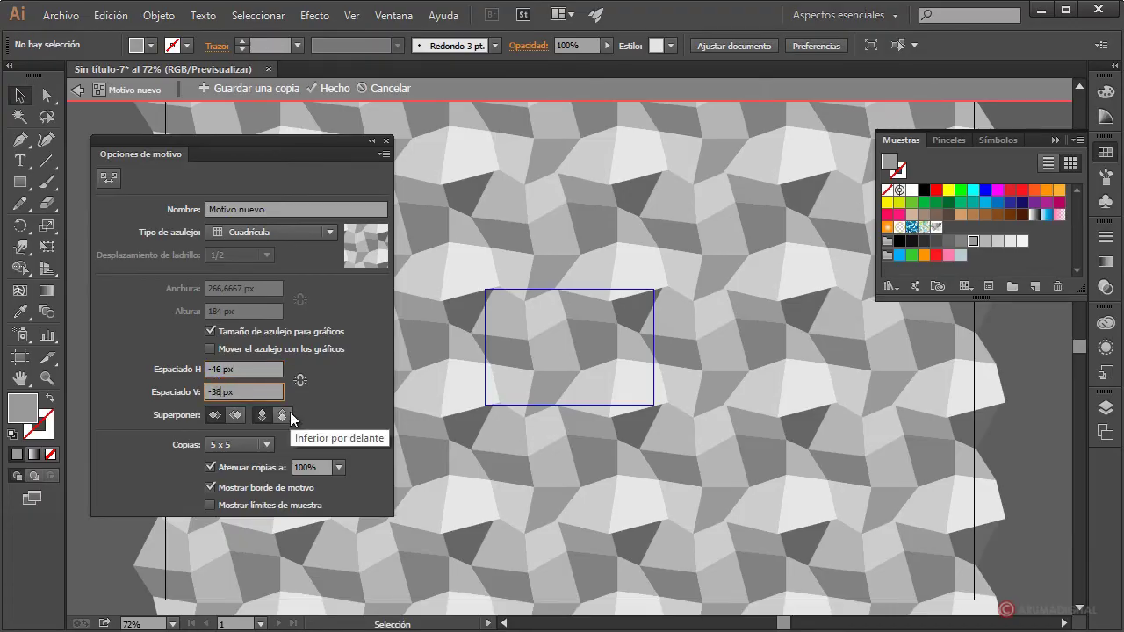
pyautogui.write('36')
pyautogui.click(246, 370)
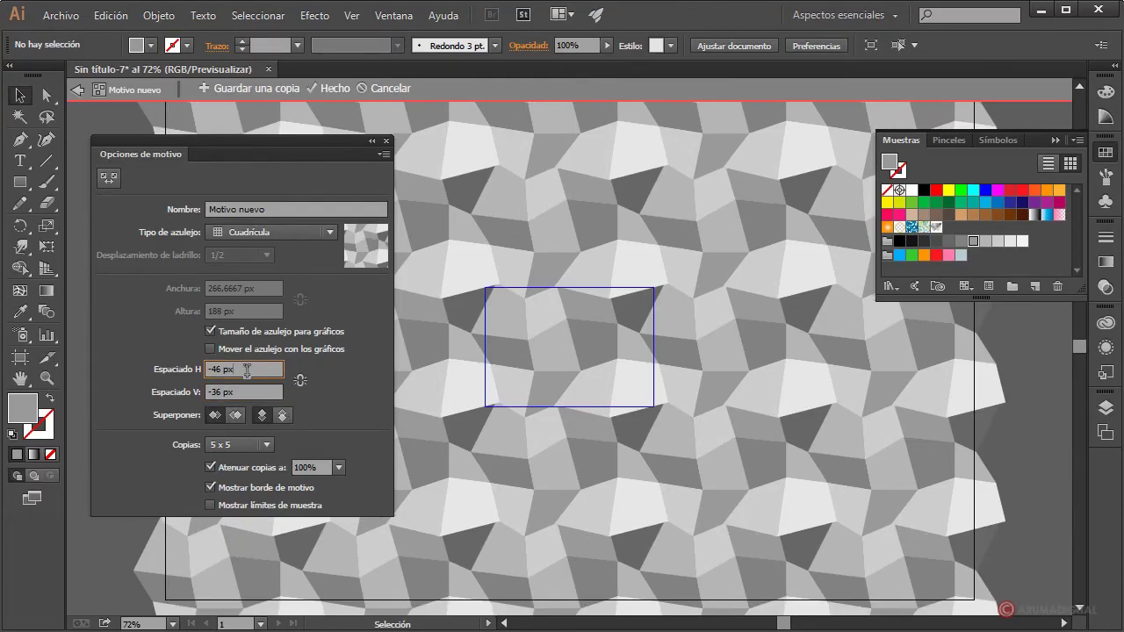
pyautogui.doubleClick(218, 391)
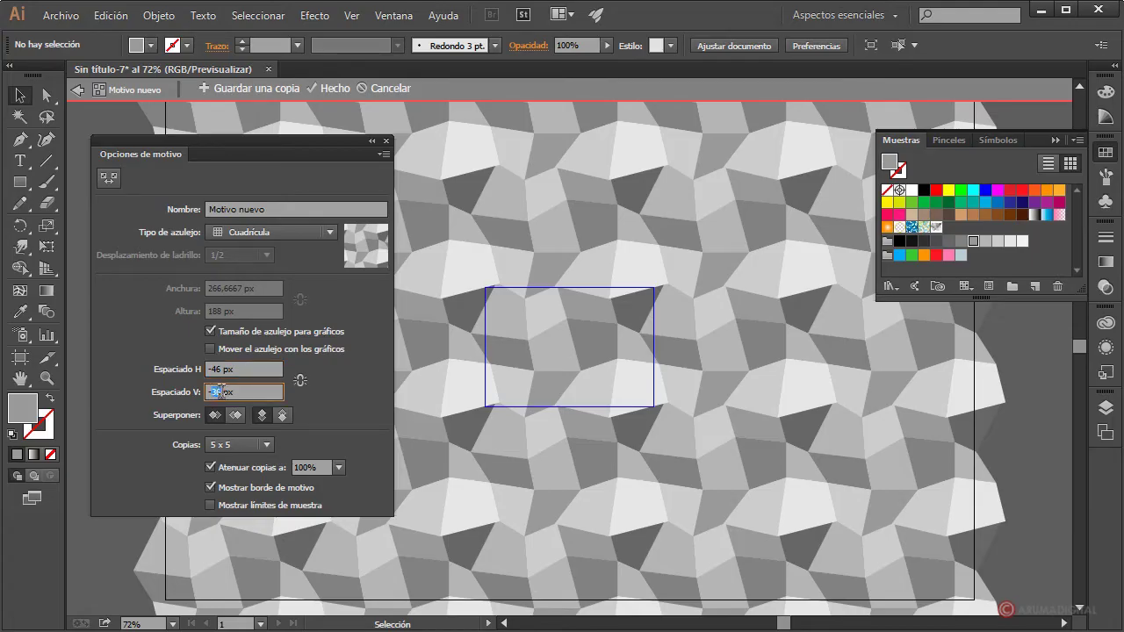
pyautogui.write('-30')
pyautogui.click(264, 369)
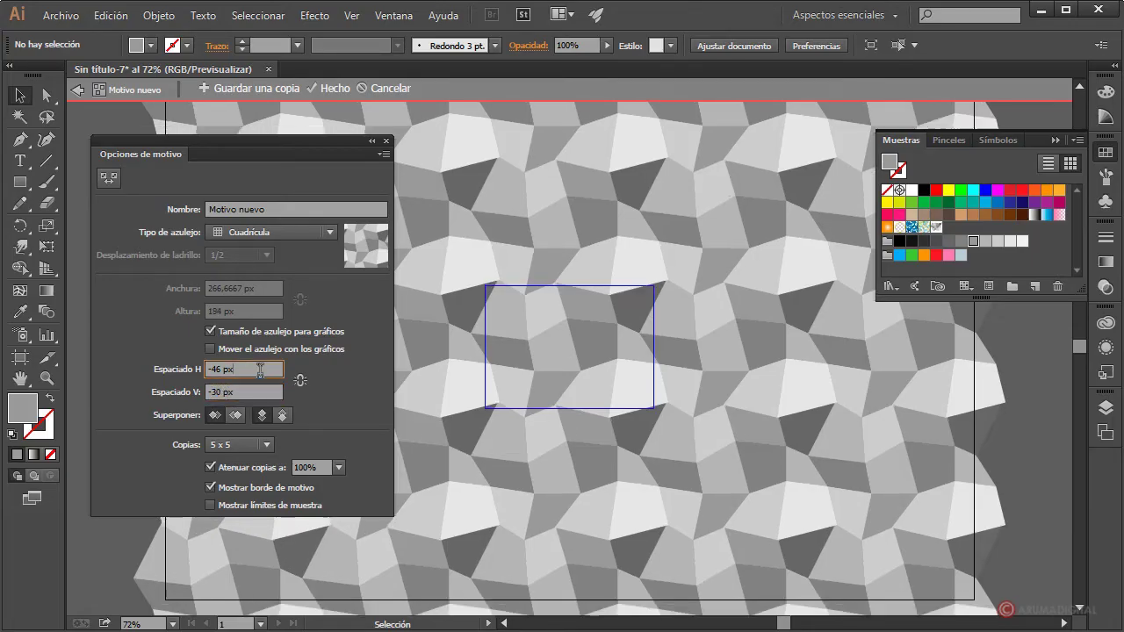
pyautogui.doubleClick(215, 391)
pyautogui.write('-2')
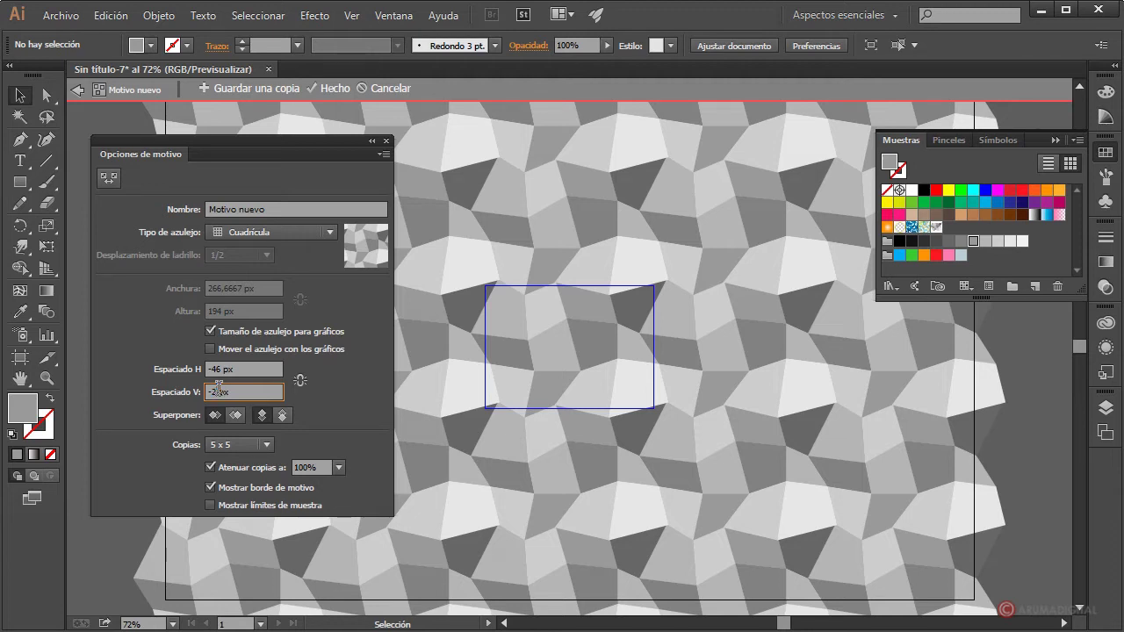
pyautogui.write('6')
pyautogui.click(263, 369)
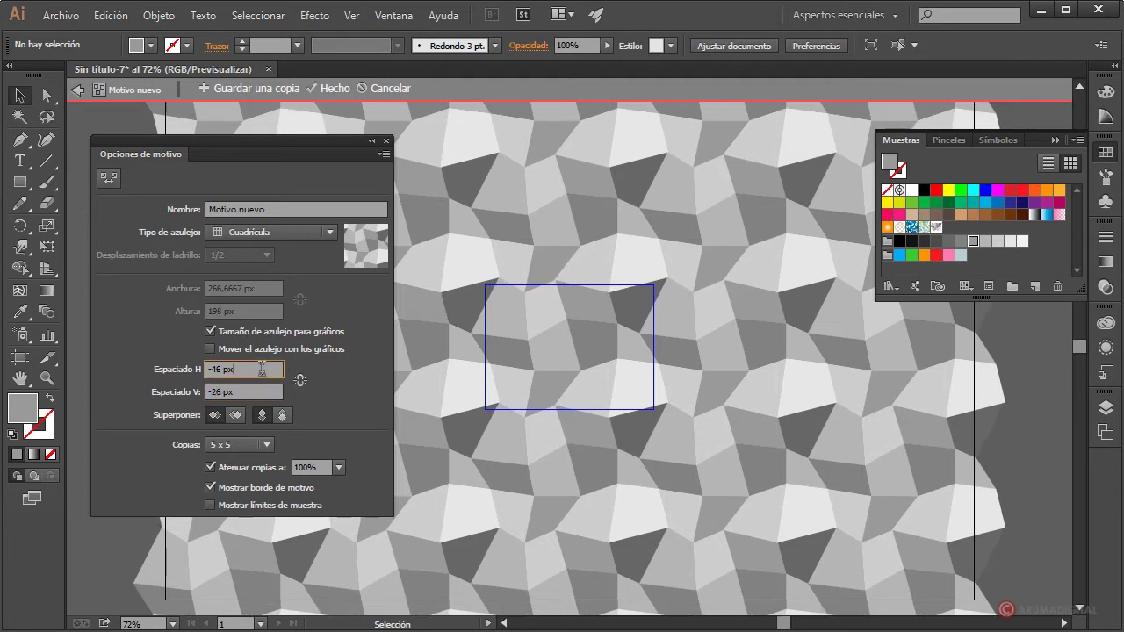
# Settle the vertical tile spacing at -24 px
pyautogui.click(219, 392)
pyautogui.write('-20')
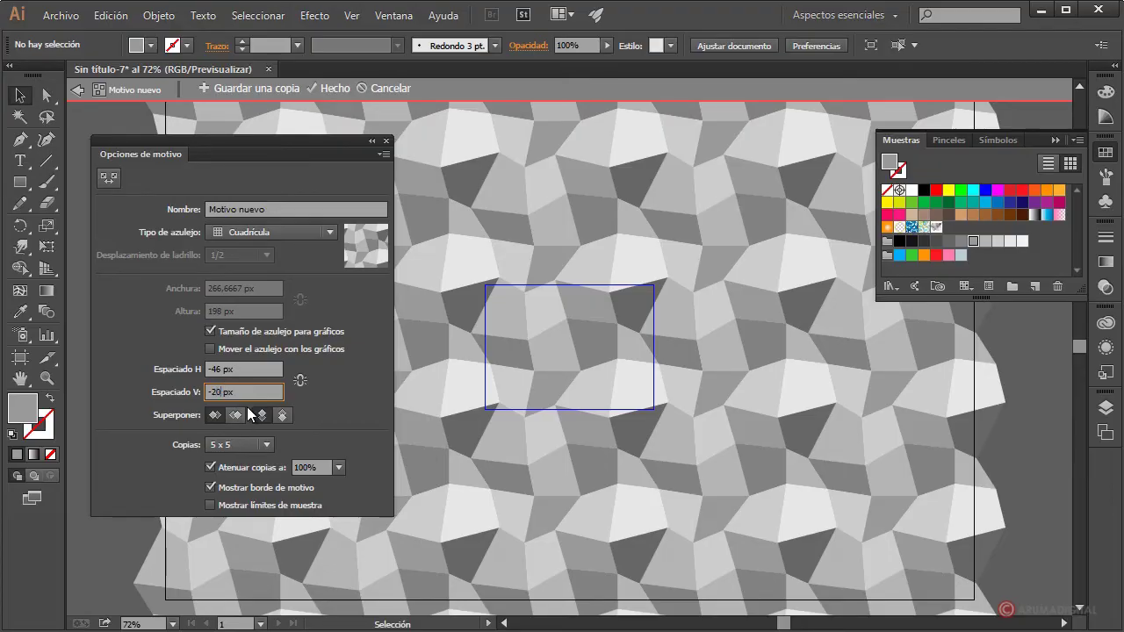
pyautogui.click(244, 369)
pyautogui.click(215, 391)
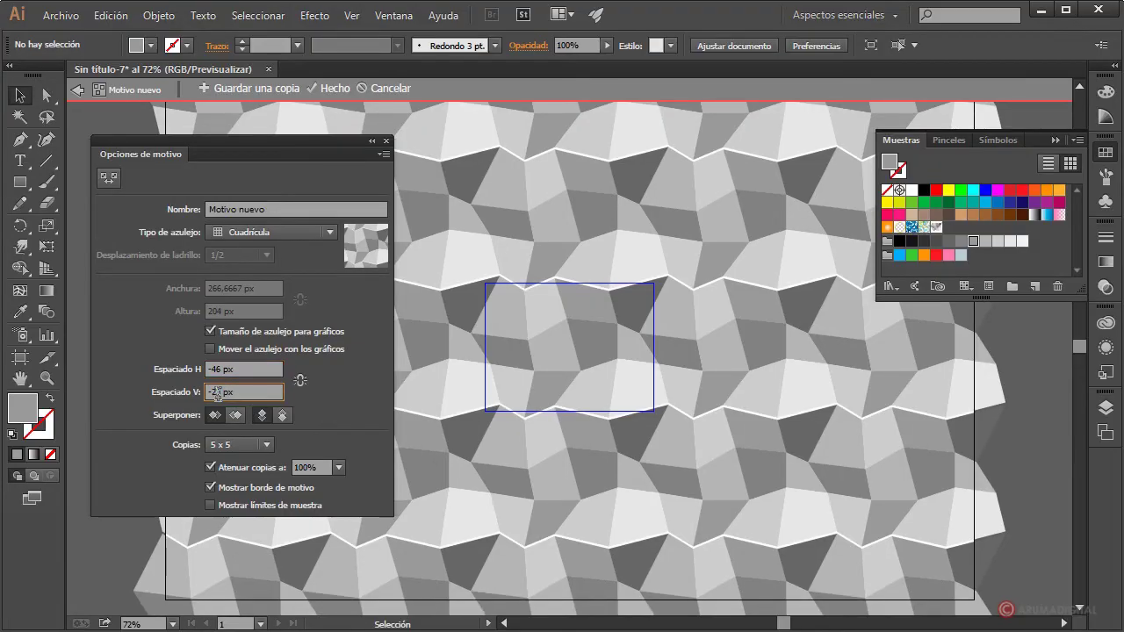
pyautogui.write('-22')
pyautogui.click(254, 367)
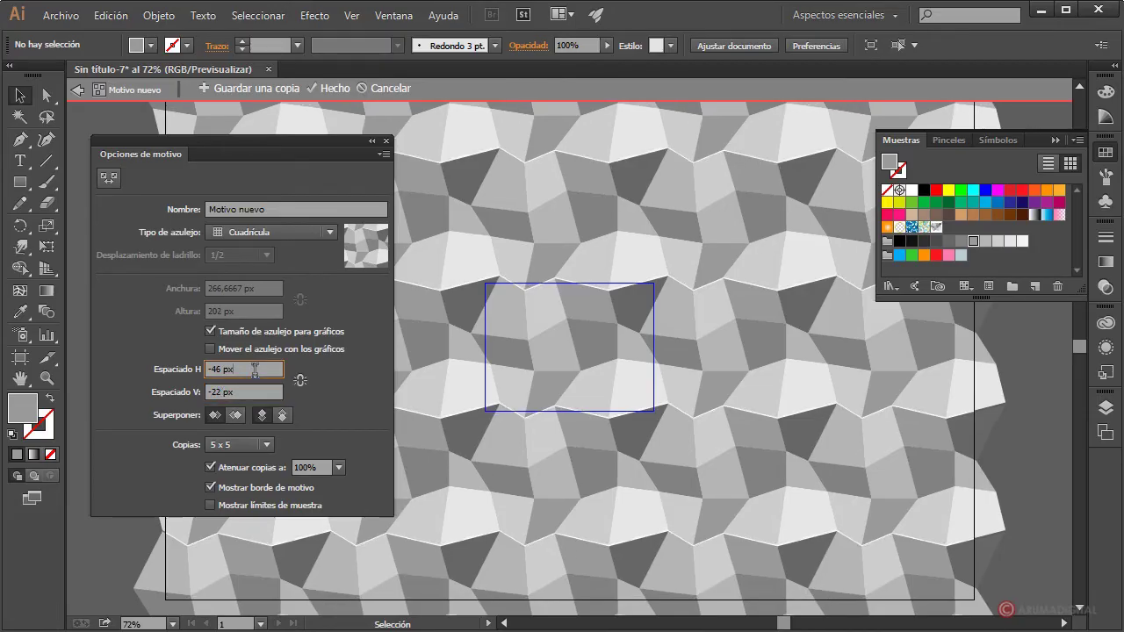
pyautogui.click(222, 389)
pyautogui.write('4')
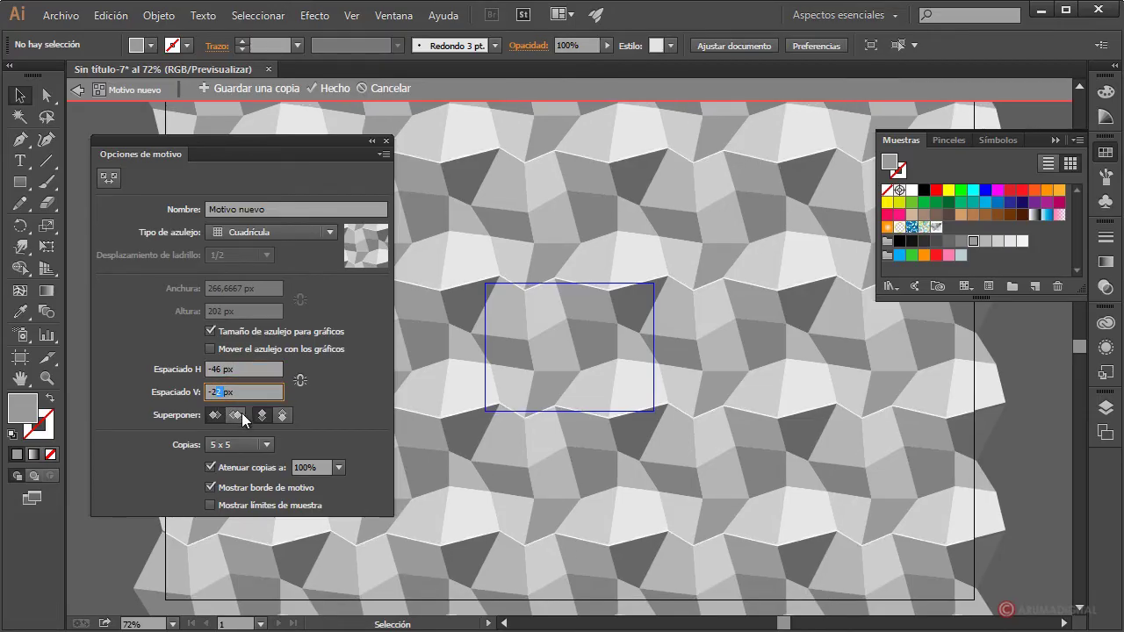
pyautogui.click(256, 368)
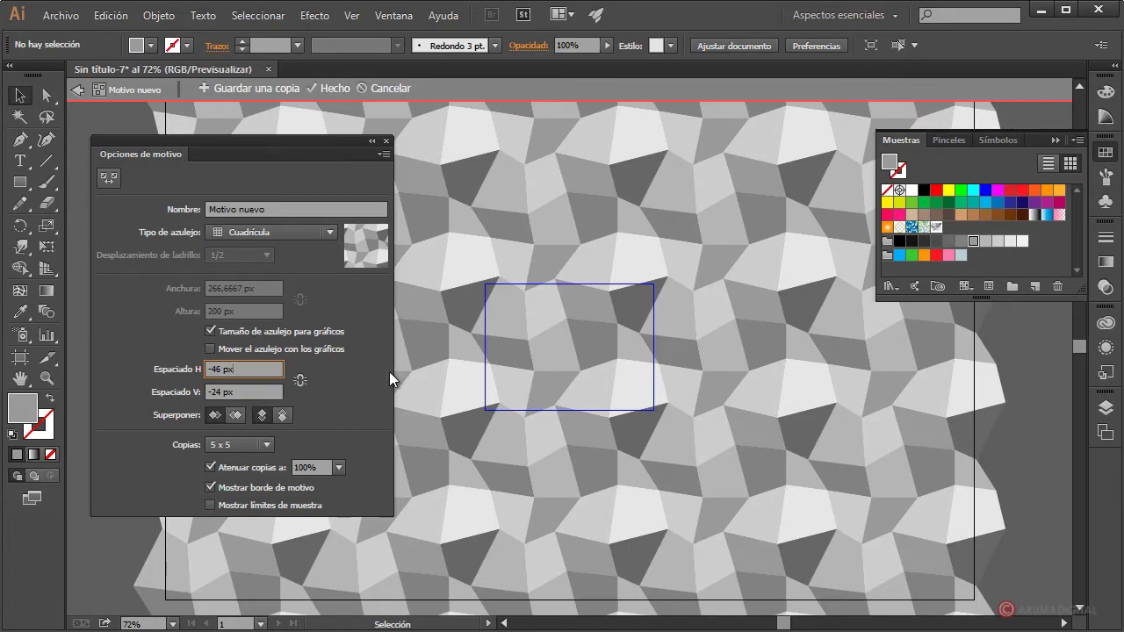
# Exit pattern editing, delete the original polygons, and draw an artboard-sized rectangle
pyautogui.click(386, 141)
pyautogui.click(334, 93)
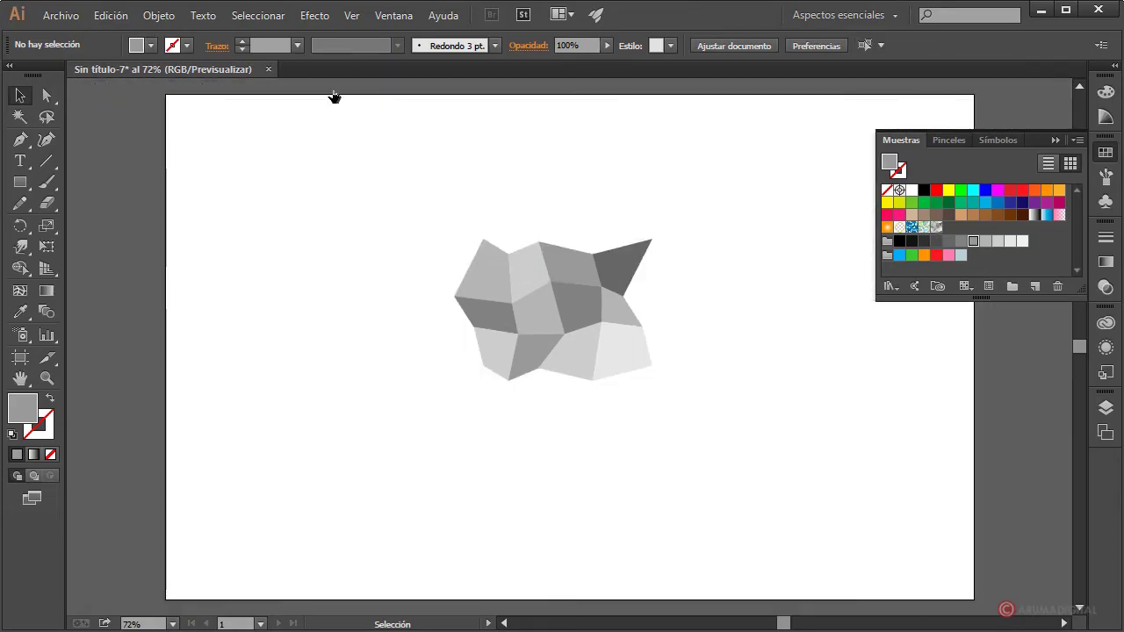
pyautogui.moveTo(723, 208); pyautogui.dragTo(394, 415)
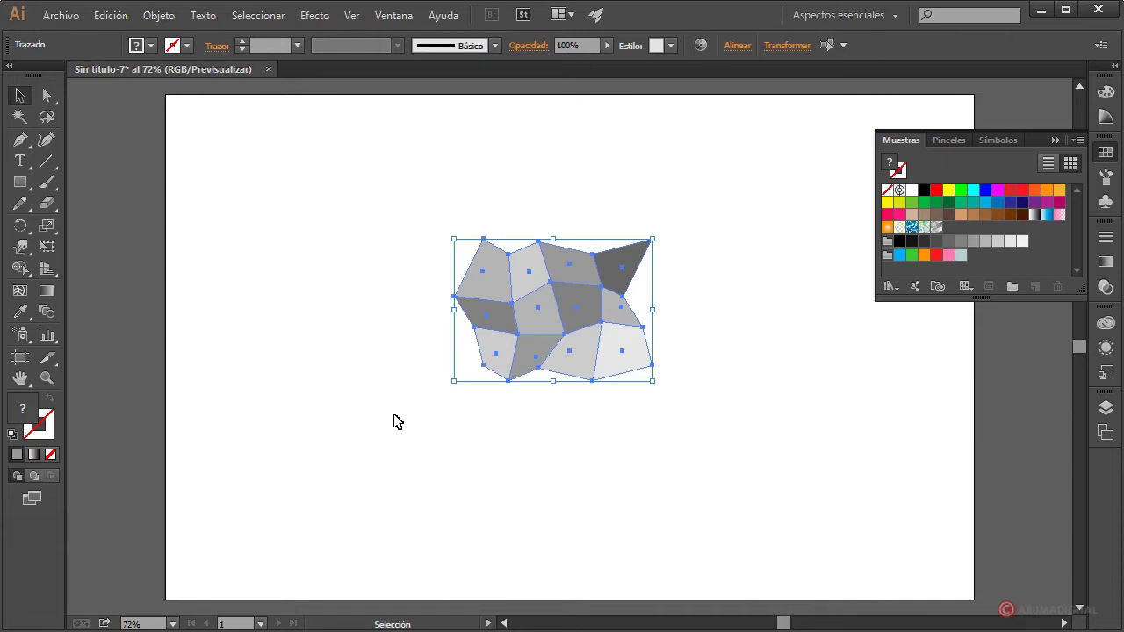
pyautogui.press('Delete')
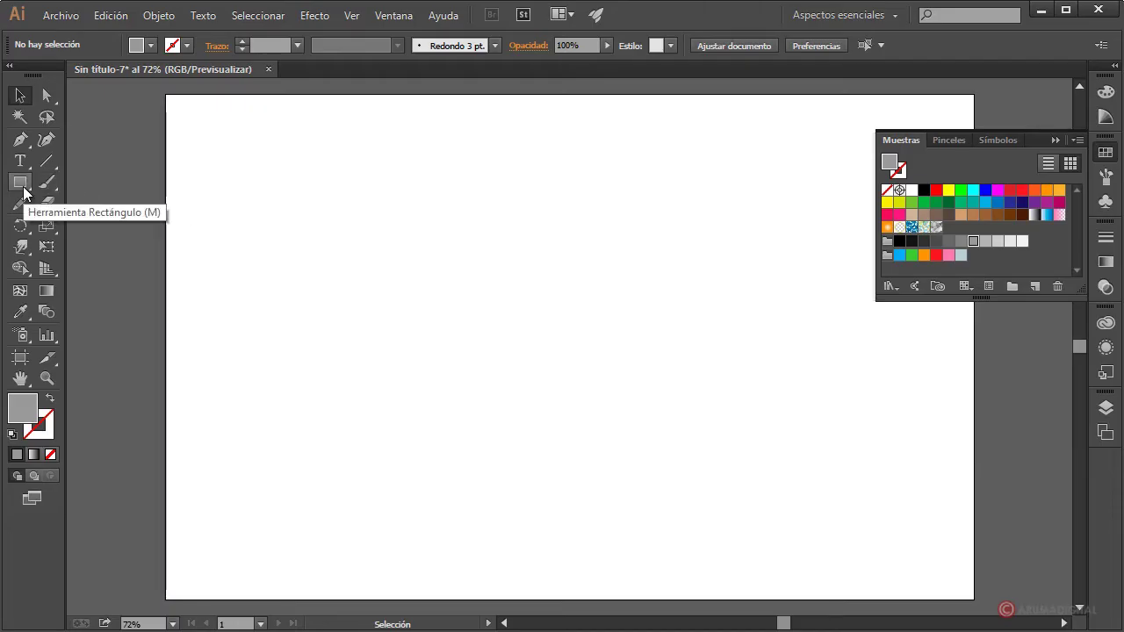
pyautogui.click(21, 182)
pyautogui.moveTo(166, 95)
pyautogui.mouseDown()
pyautogui.moveTo(317, 252)
pyautogui.moveTo(973, 599)
pyautogui.mouseUp()
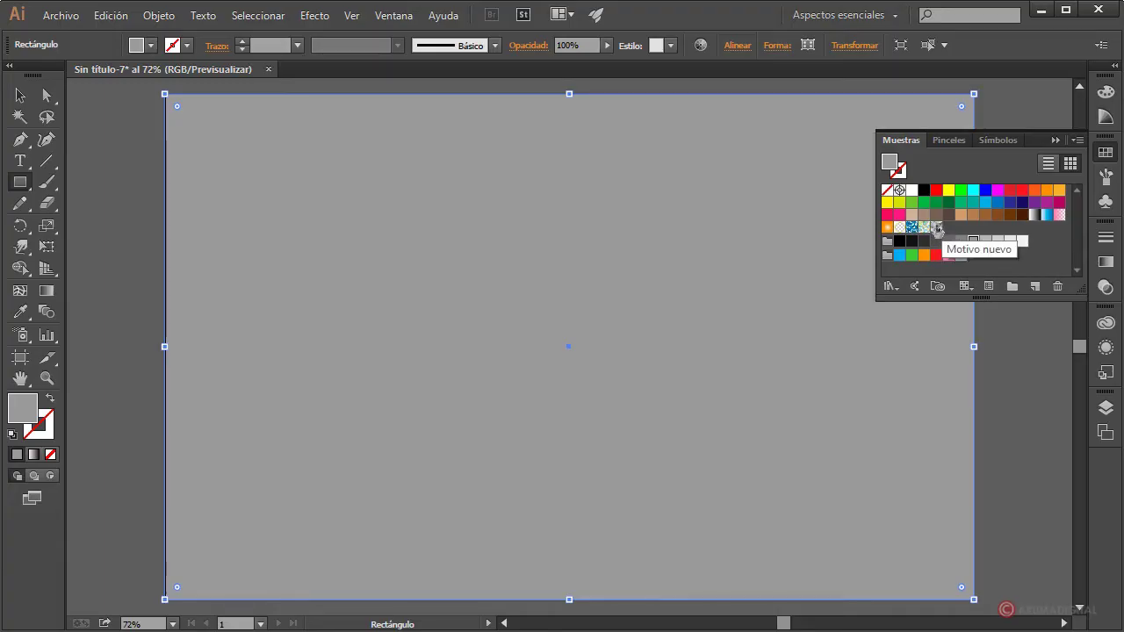
# Fill the artboard rectangle with the new grey polygon pattern swatch
pyautogui.click(937, 228)
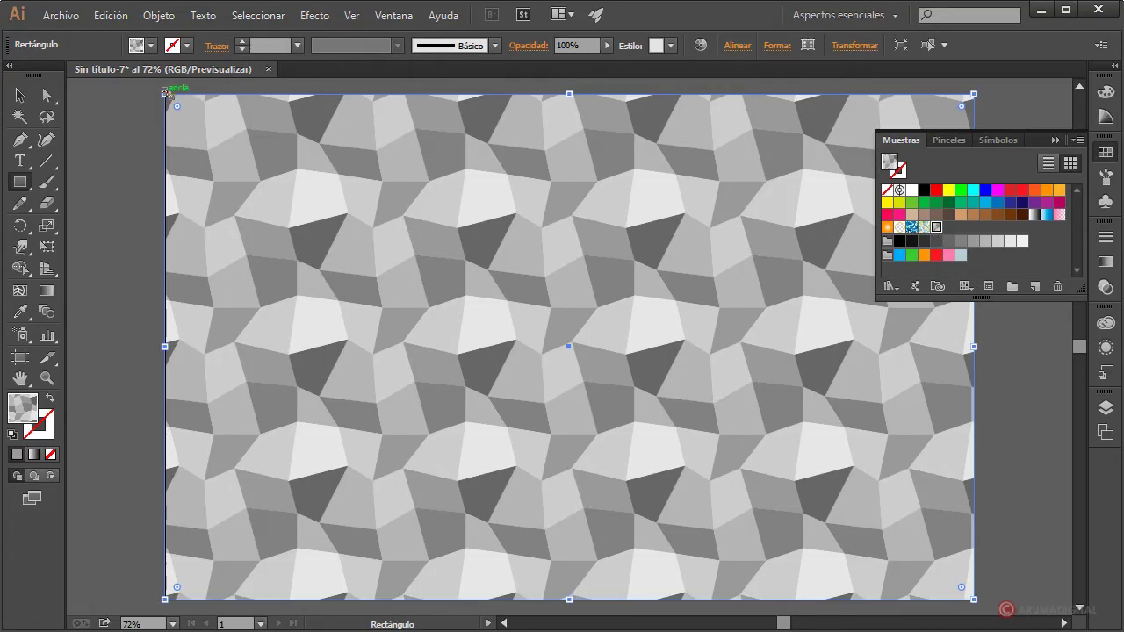
pyautogui.click(175, 133)
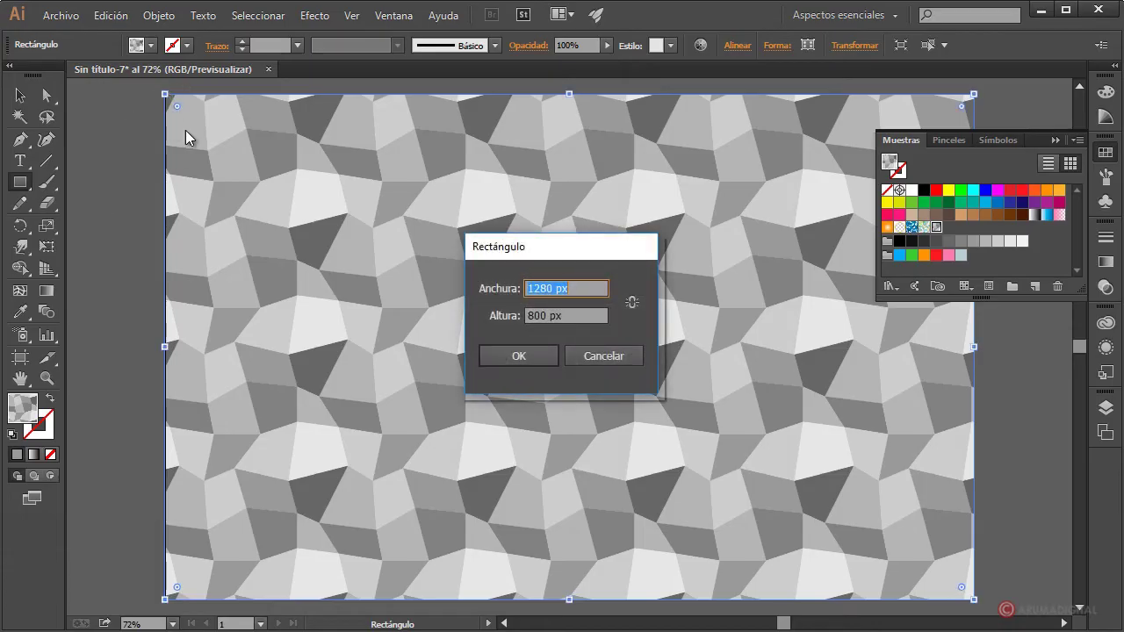
pyautogui.click(605, 358)
# Deselect it and draw a second rectangle covering the whole artboard
pyautogui.click(19, 95)
pyautogui.click(105, 155)
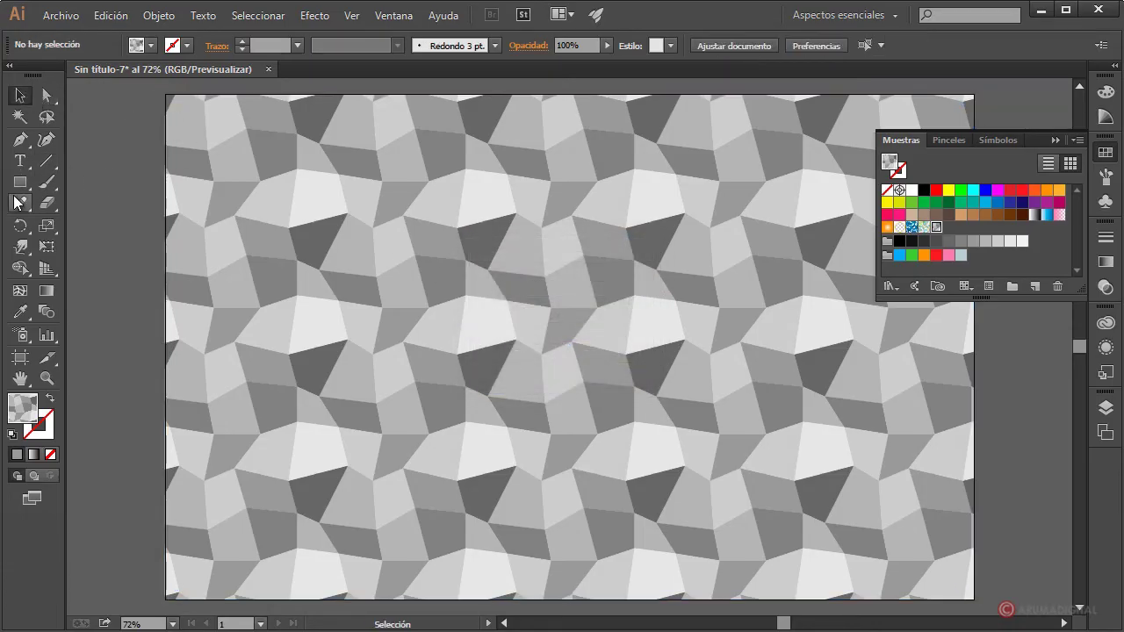
pyautogui.click(20, 182)
pyautogui.moveTo(166, 94)
pyautogui.mouseDown()
pyautogui.moveTo(908, 530)
pyautogui.moveTo(972, 599)
pyautogui.mouseUp()
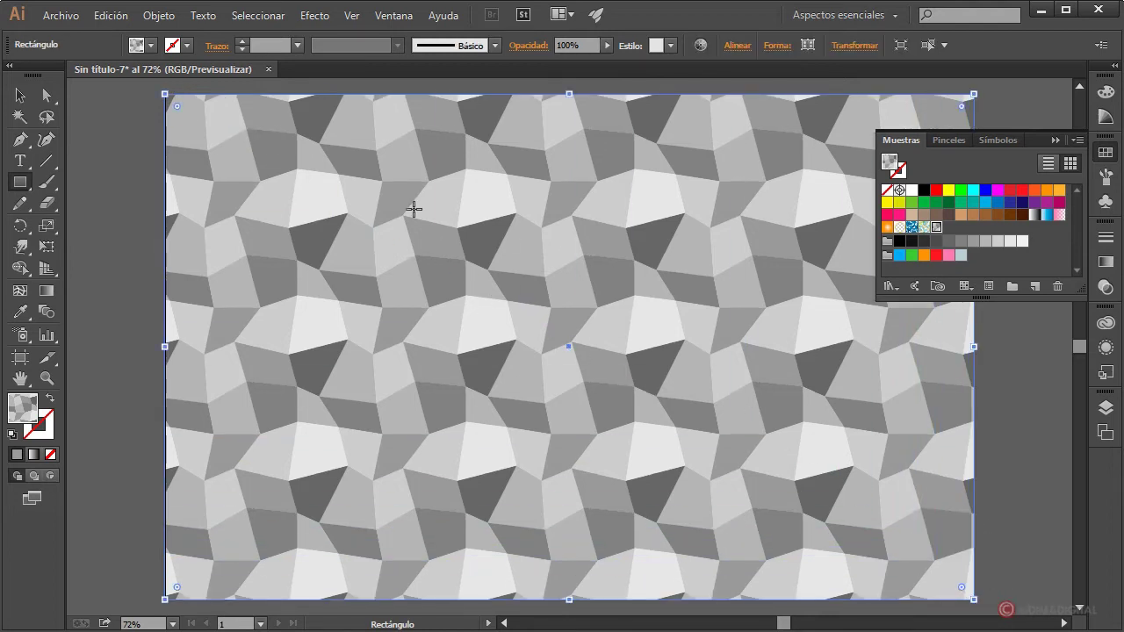
# Make the rectangle's gradient radial and set its centre stop to blue
pyautogui.click(1105, 262)
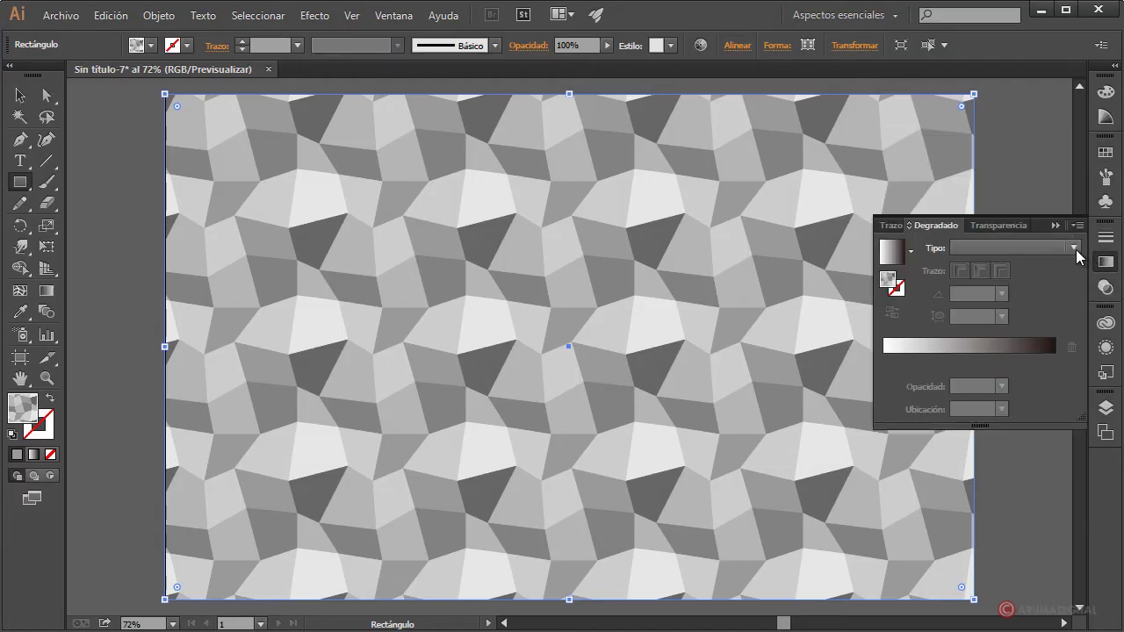
pyautogui.click(1075, 249)
pyautogui.click(991, 284)
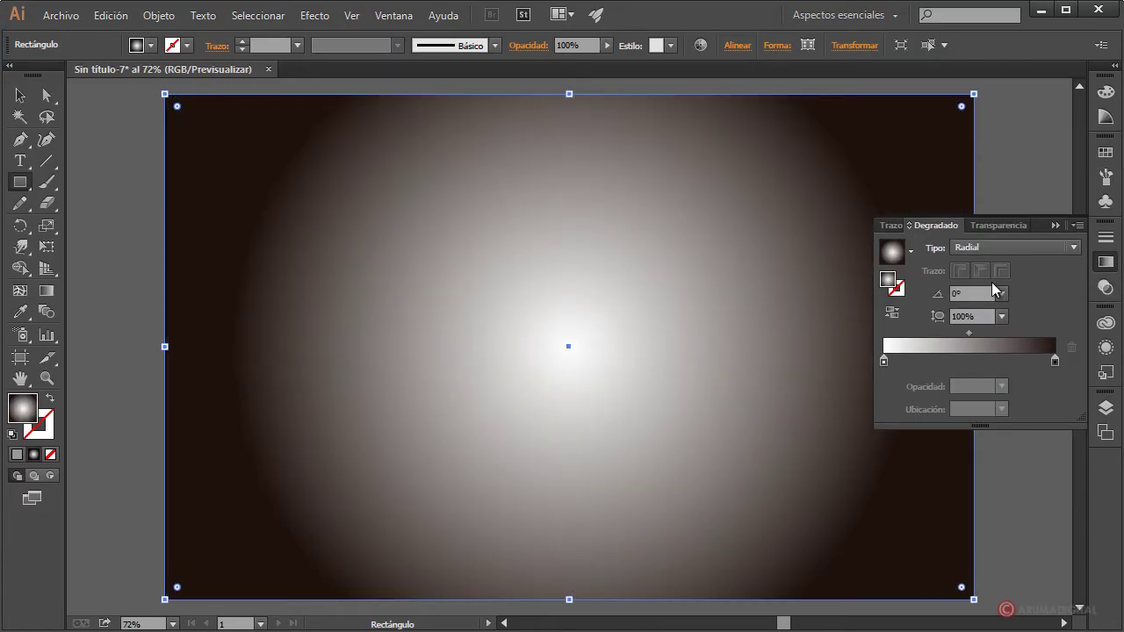
pyautogui.doubleClick(883, 361)
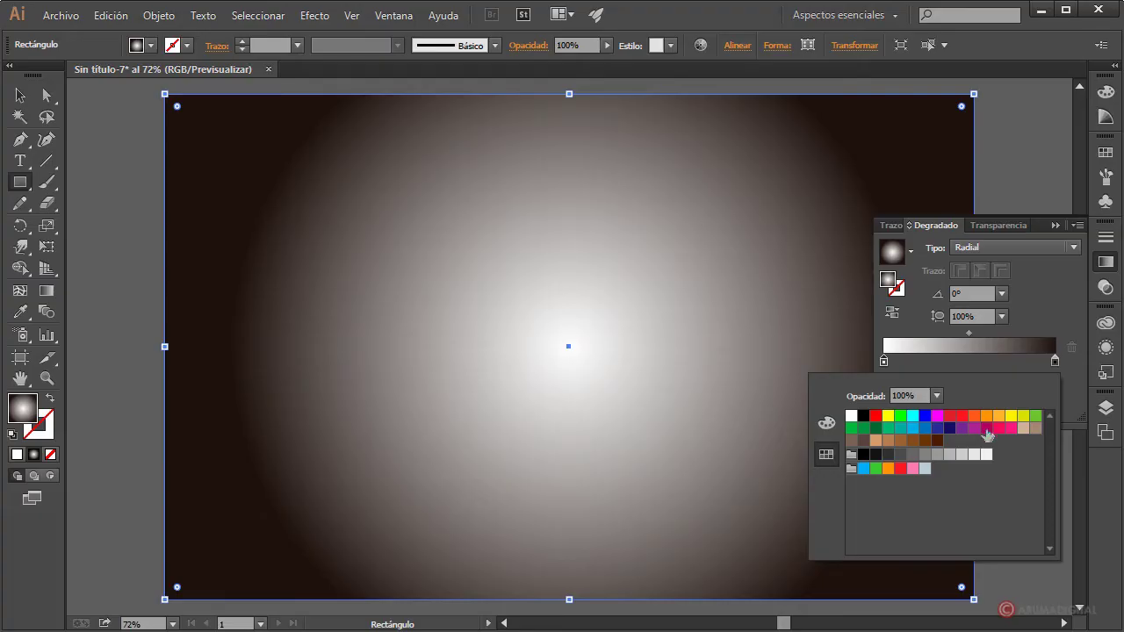
pyautogui.click(912, 429)
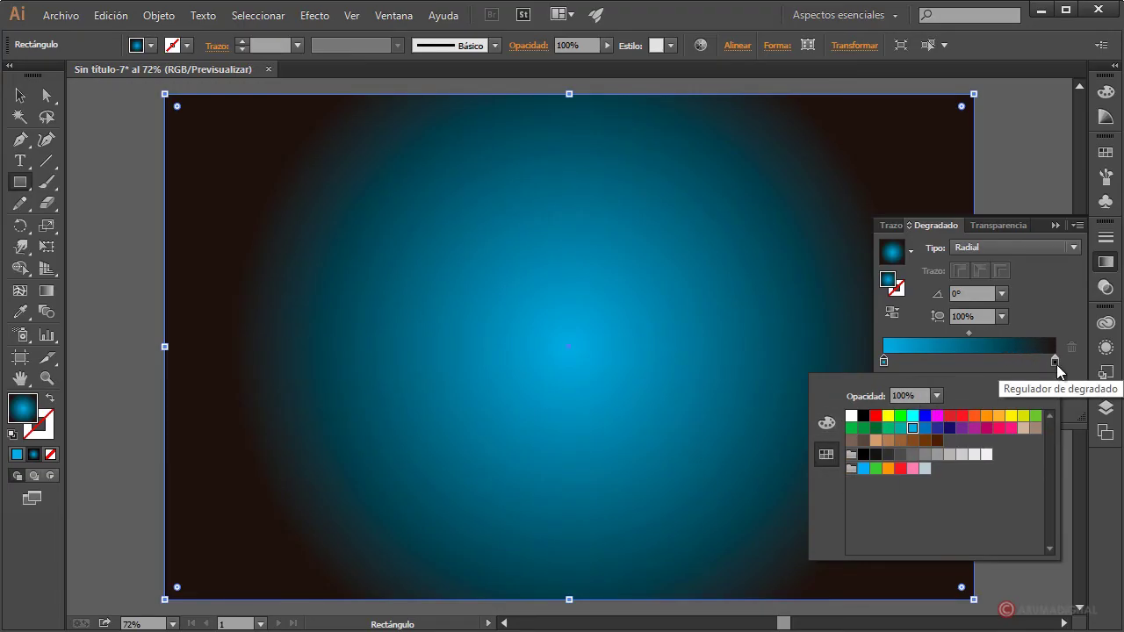
pyautogui.click(1056, 363)
# Set the outer gradient stop to a darker blue by lowering green
pyautogui.doubleClick(1055, 363)
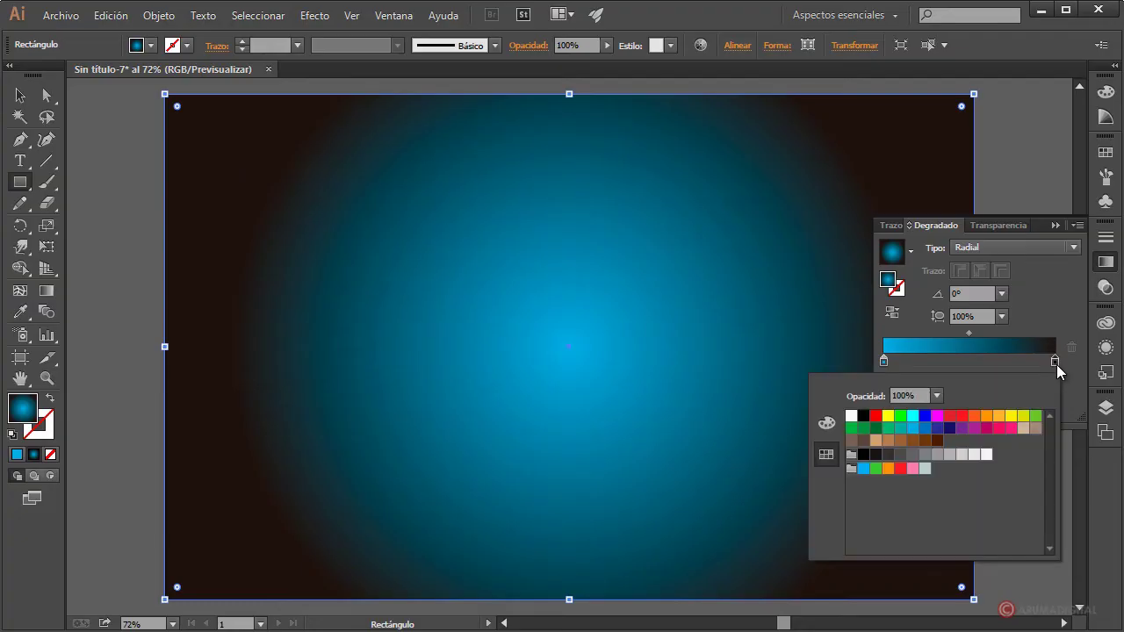
pyautogui.click(926, 429)
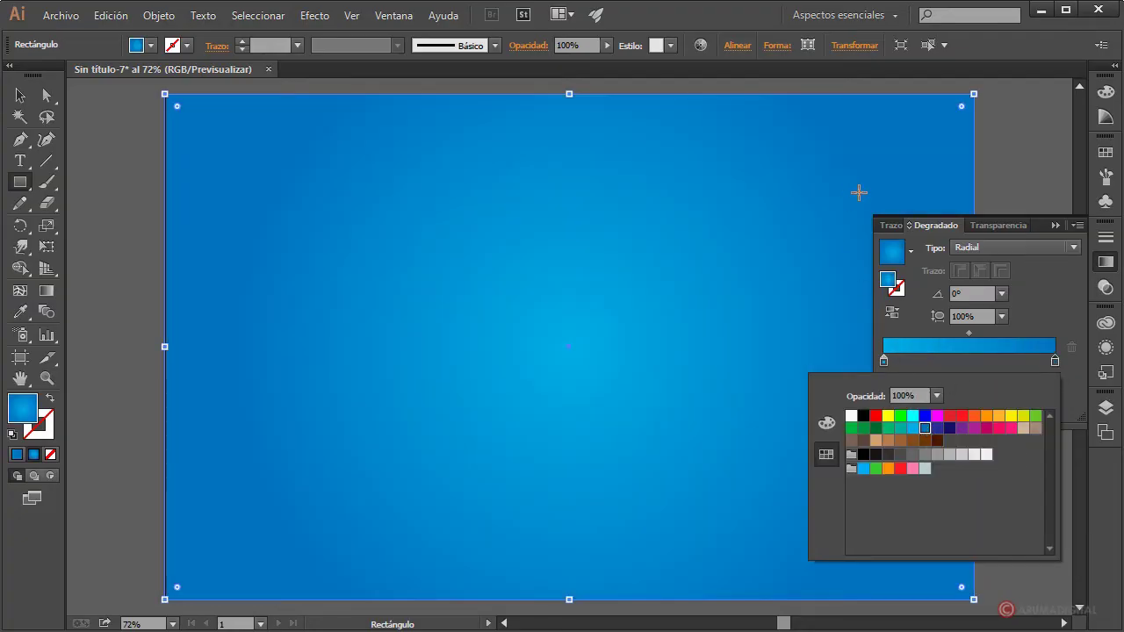
pyautogui.click(826, 422)
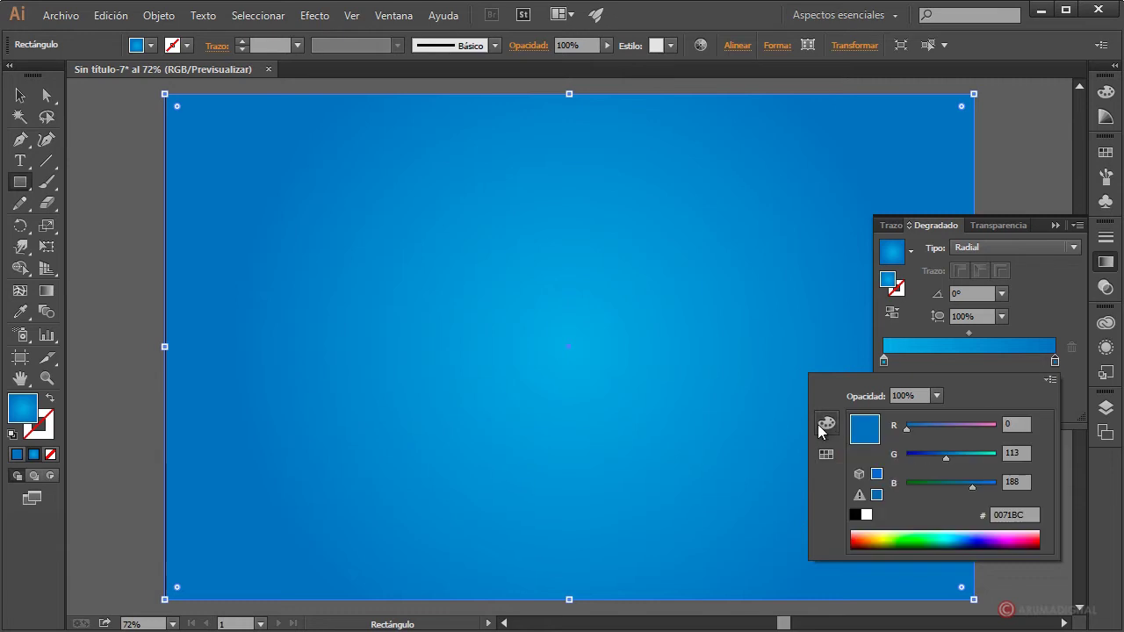
pyautogui.moveTo(946, 458)
pyautogui.mouseDown()
pyautogui.moveTo(936, 459)
pyautogui.moveTo(978, 487)
pyautogui.mouseUp()
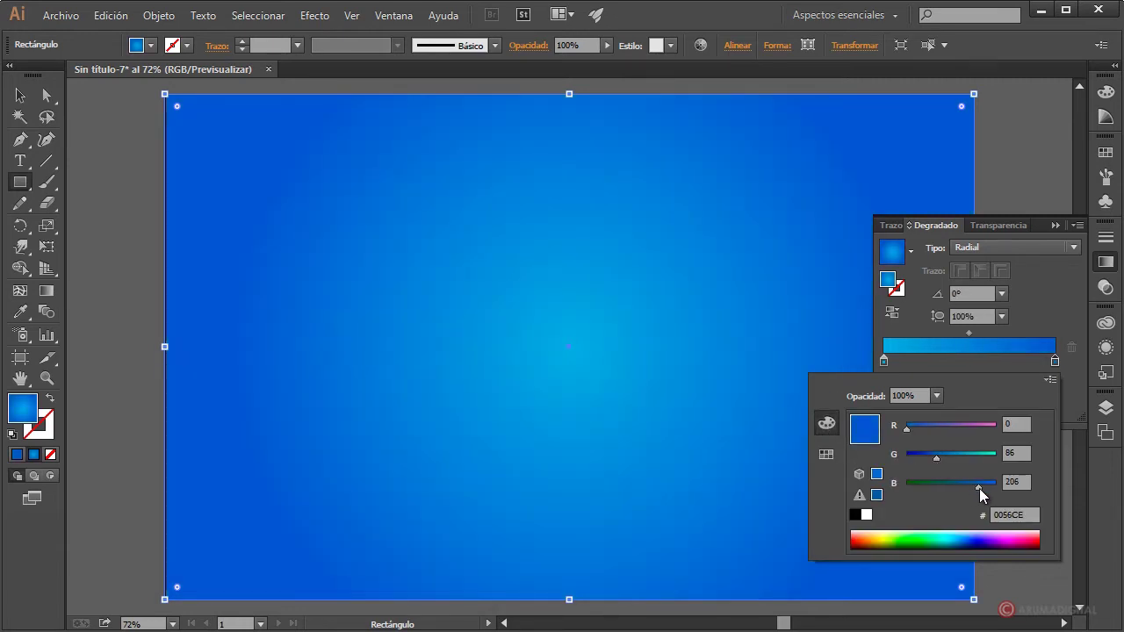
pyautogui.click(885, 365)
# Lighten the centre stop to pale cyan using the RGB and HSB sliders
pyautogui.doubleClick(884, 362)
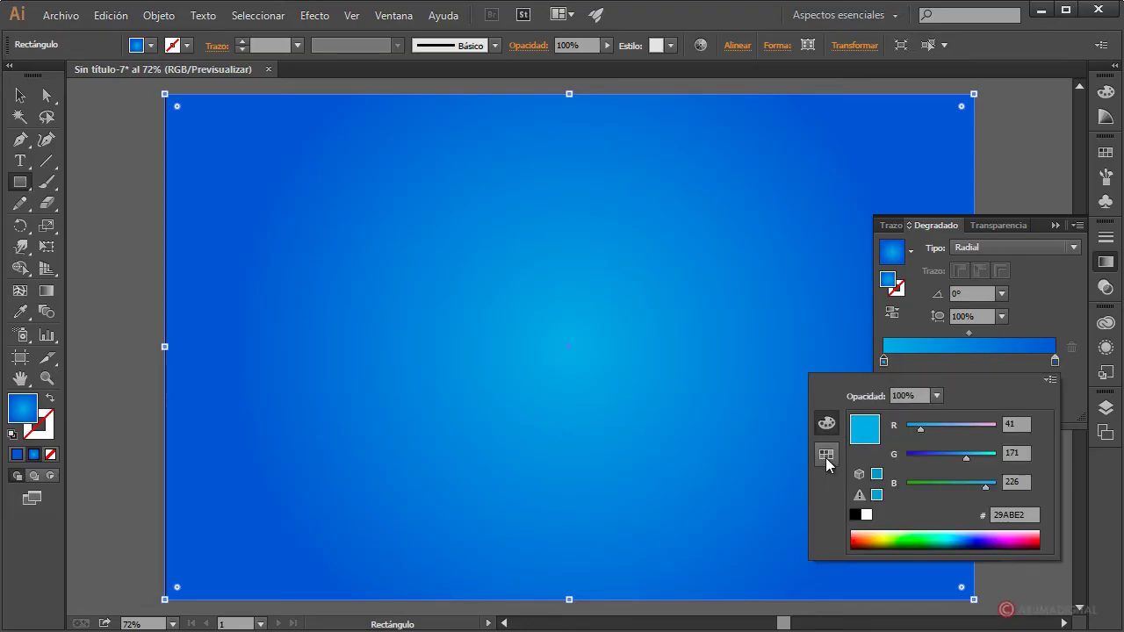
pyautogui.moveTo(965, 459); pyautogui.dragTo(991, 486)
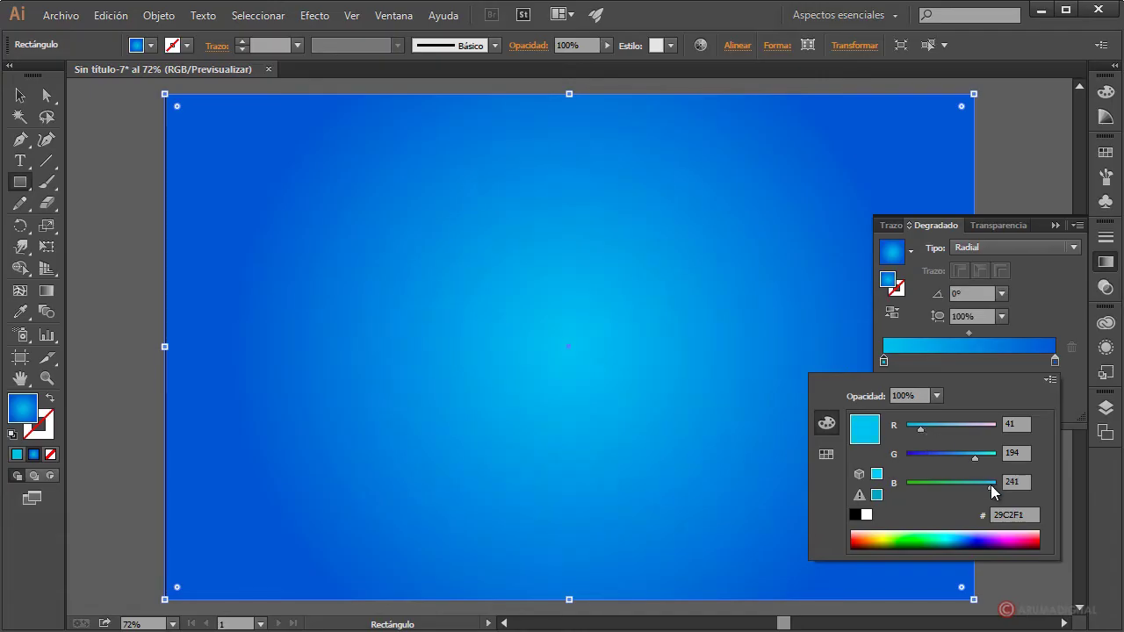
pyautogui.moveTo(920, 428); pyautogui.dragTo(916, 429)
pyautogui.click(1050, 380)
pyautogui.click(936, 424)
pyautogui.moveTo(984, 456); pyautogui.dragTo(946, 459)
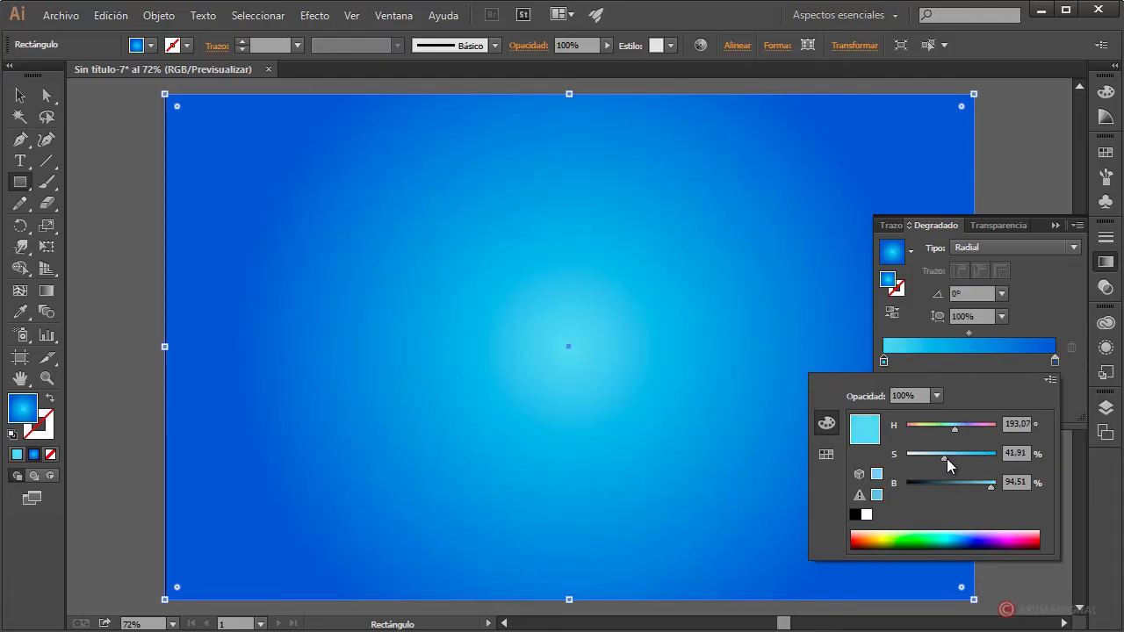
pyautogui.click(1034, 304)
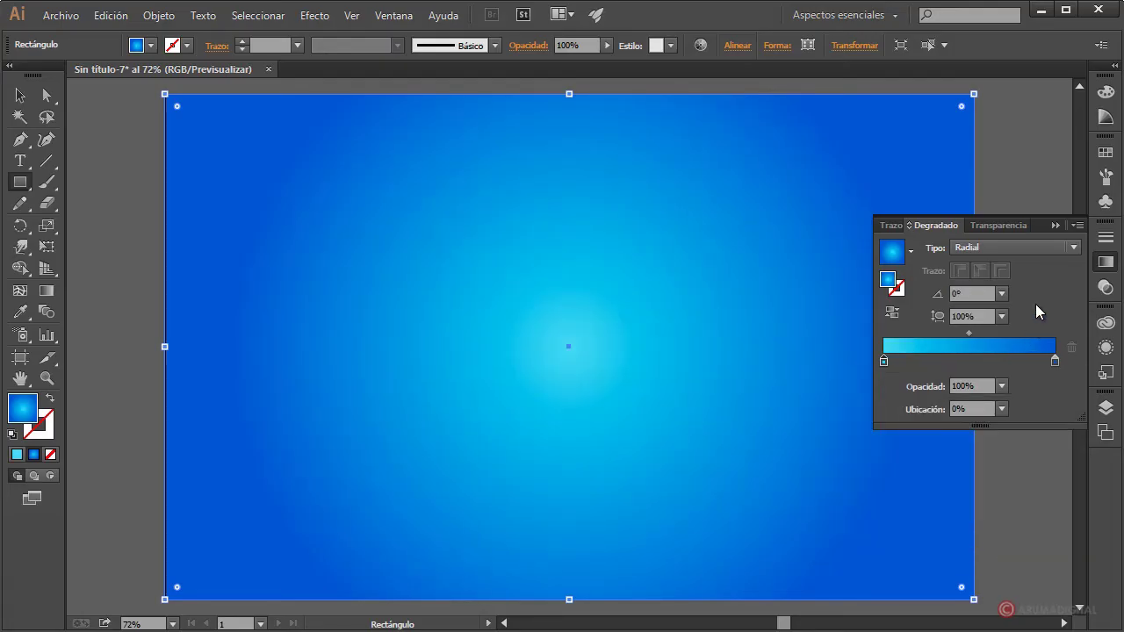
pyautogui.click(1051, 225)
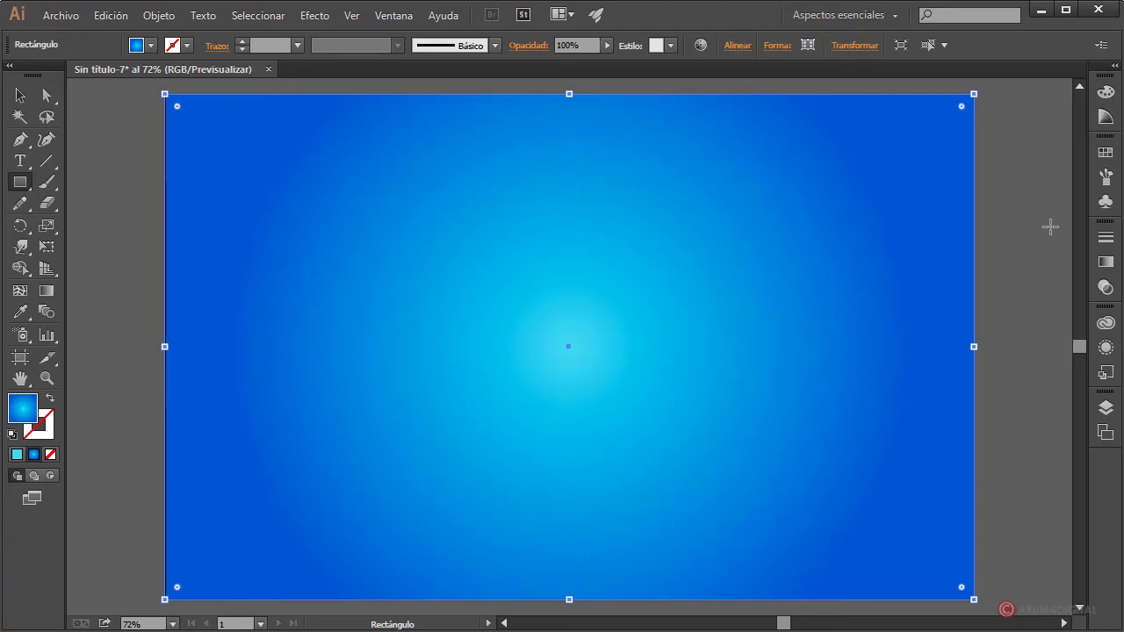
# Set the gradient rectangle's blend mode to Multiplicar and adjust its opacity
pyautogui.click(1105, 294)
pyautogui.click(956, 250)
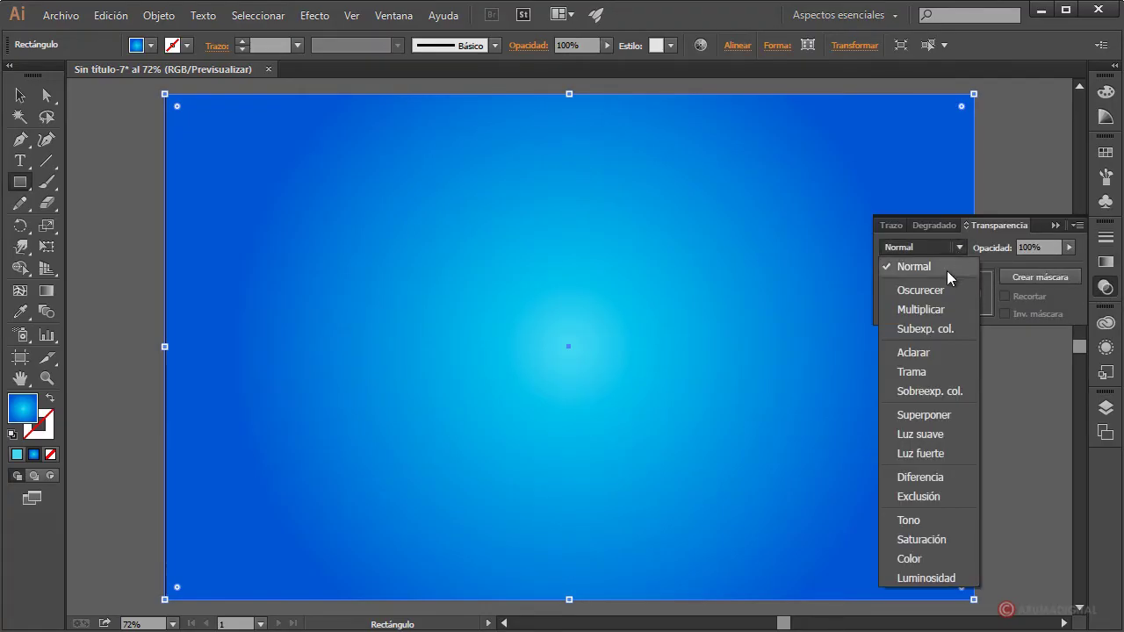
pyautogui.click(929, 305)
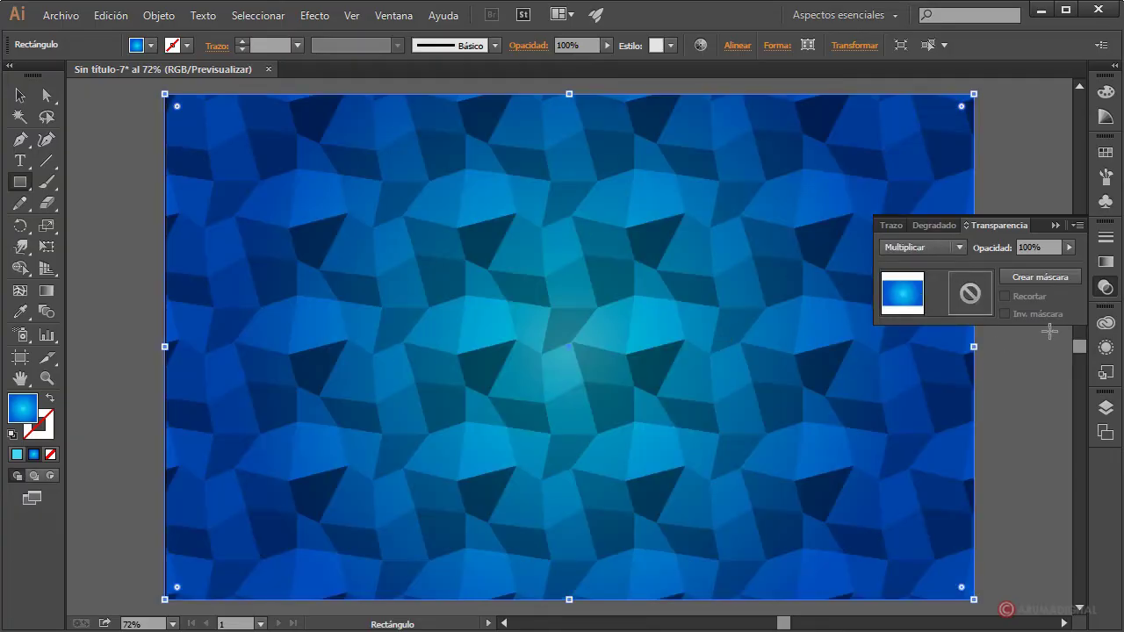
pyautogui.click(1070, 248)
pyautogui.moveTo(1070, 247)
pyautogui.mouseDown()
pyautogui.moveTo(1052, 268)
pyautogui.moveTo(1071, 266)
pyautogui.mouseUp()
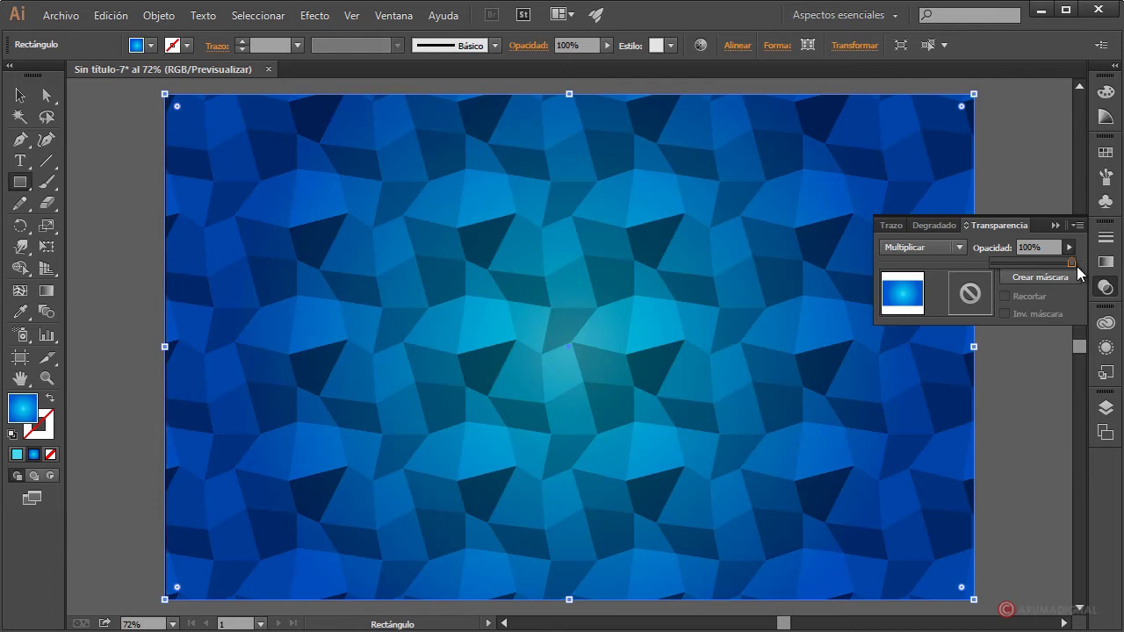
pyautogui.click(965, 260)
pyautogui.click(1056, 226)
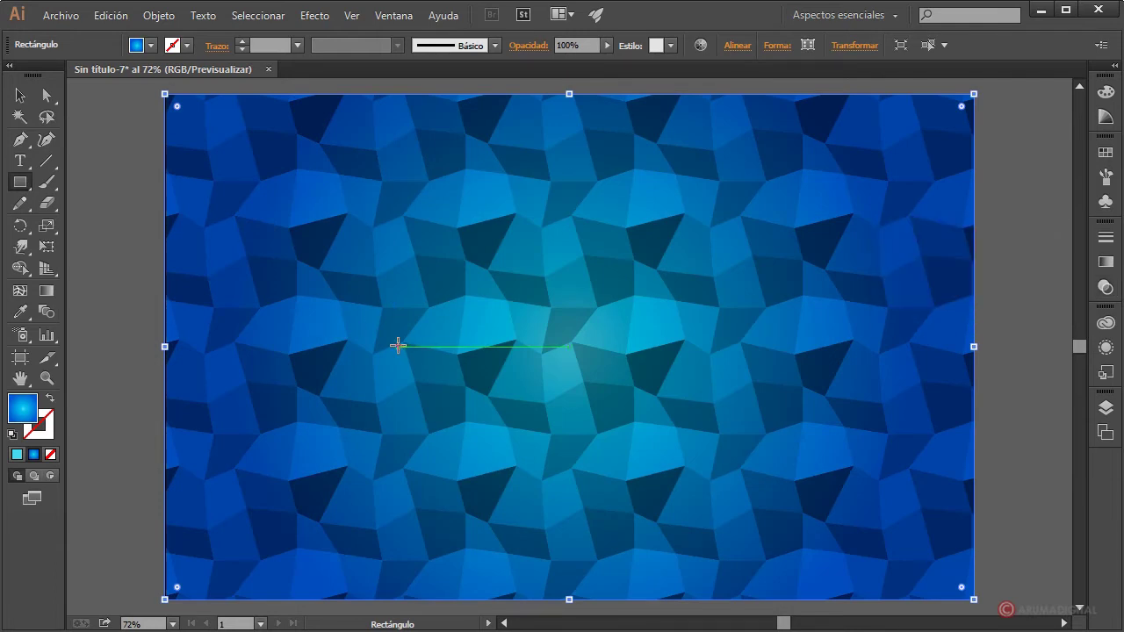
# Stretch the radial gradient past the right artboard edge, then deselect
pyautogui.click(49, 294)
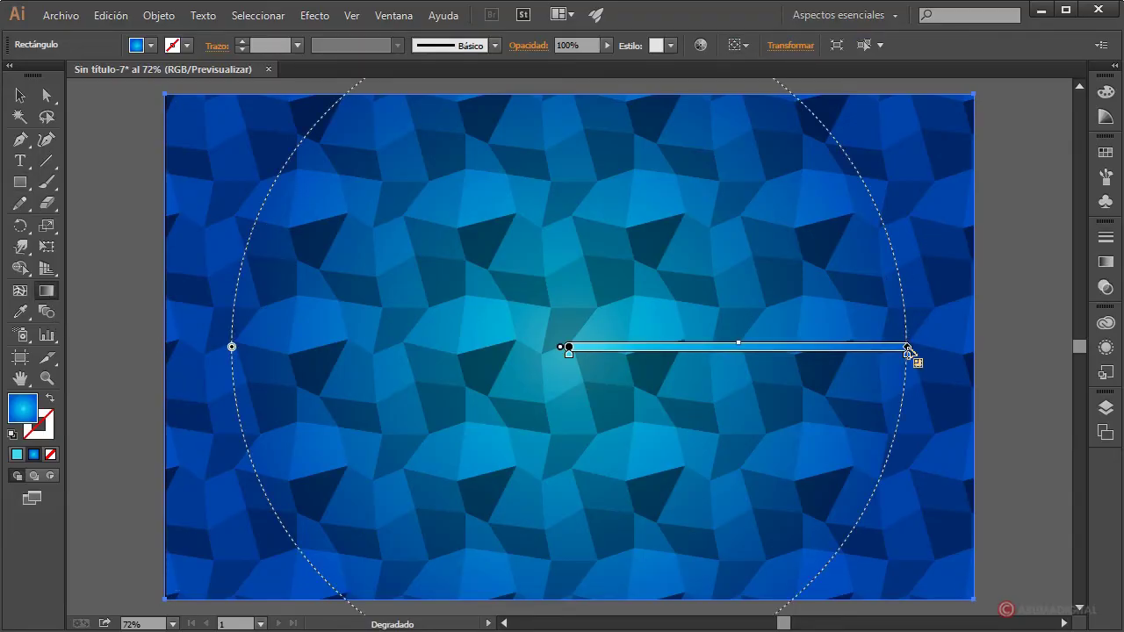
pyautogui.moveTo(909, 349)
pyautogui.mouseDown()
pyautogui.moveTo(1072, 346)
pyautogui.moveTo(1059, 347)
pyautogui.mouseUp()
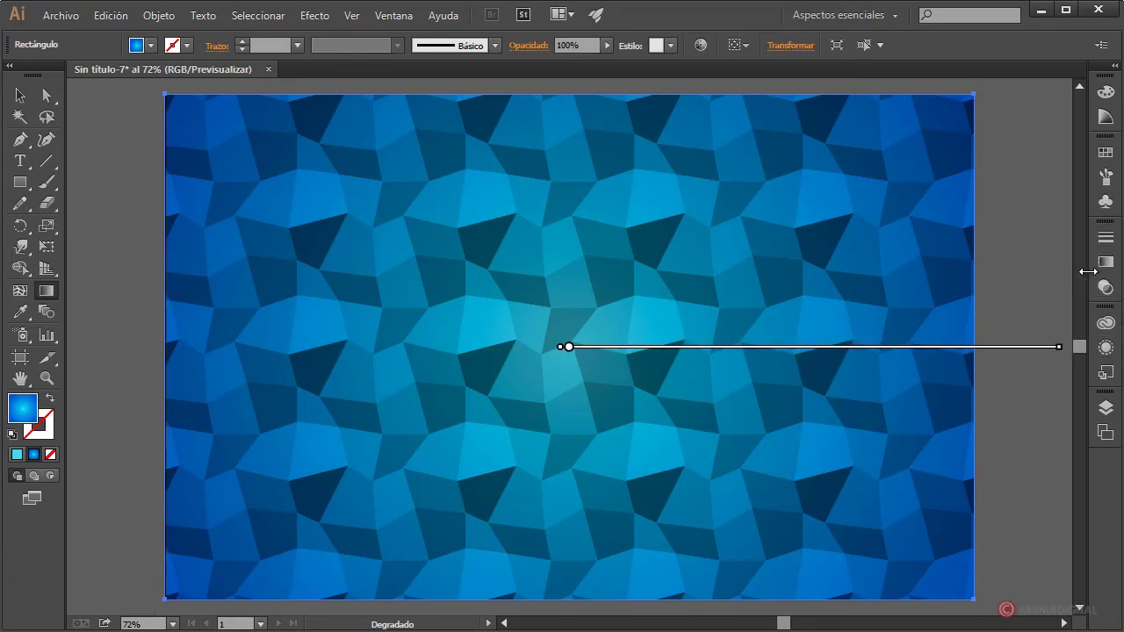
pyautogui.click(19, 95)
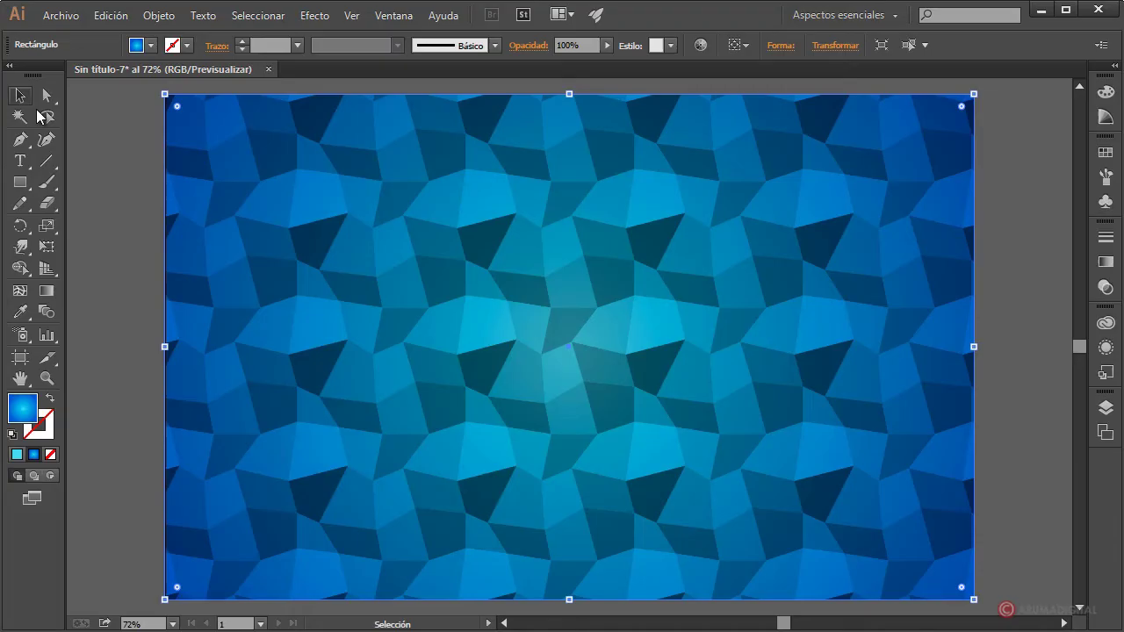
pyautogui.click(103, 128)
# Lock Capa 1 in the Layers panel and create Capa 2 above it
pyautogui.click(1106, 413)
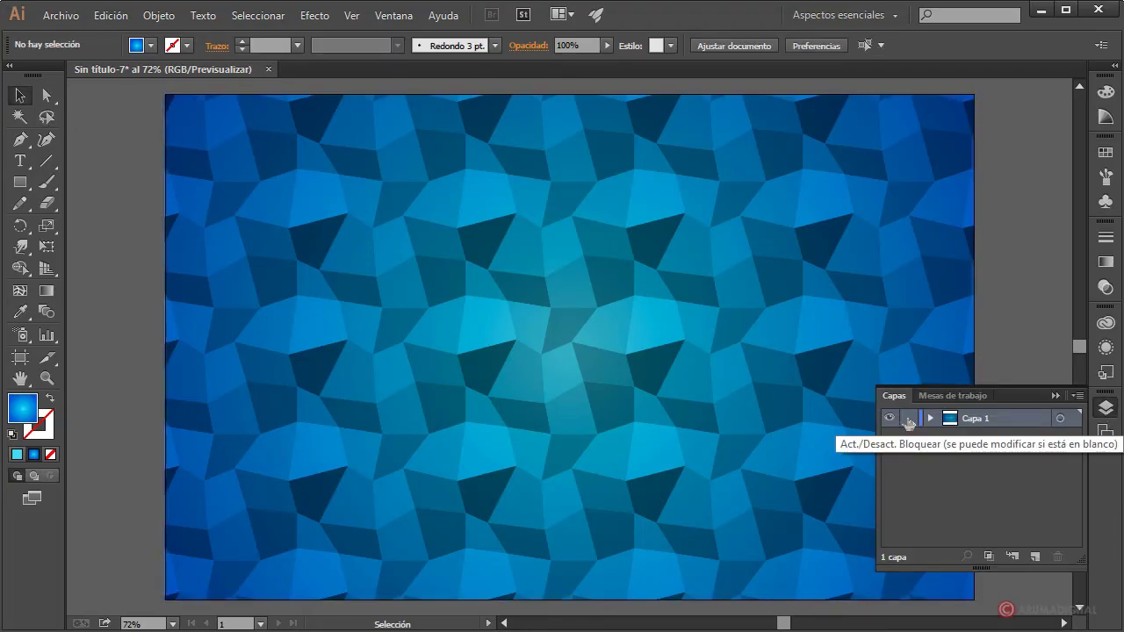
pyautogui.click(908, 419)
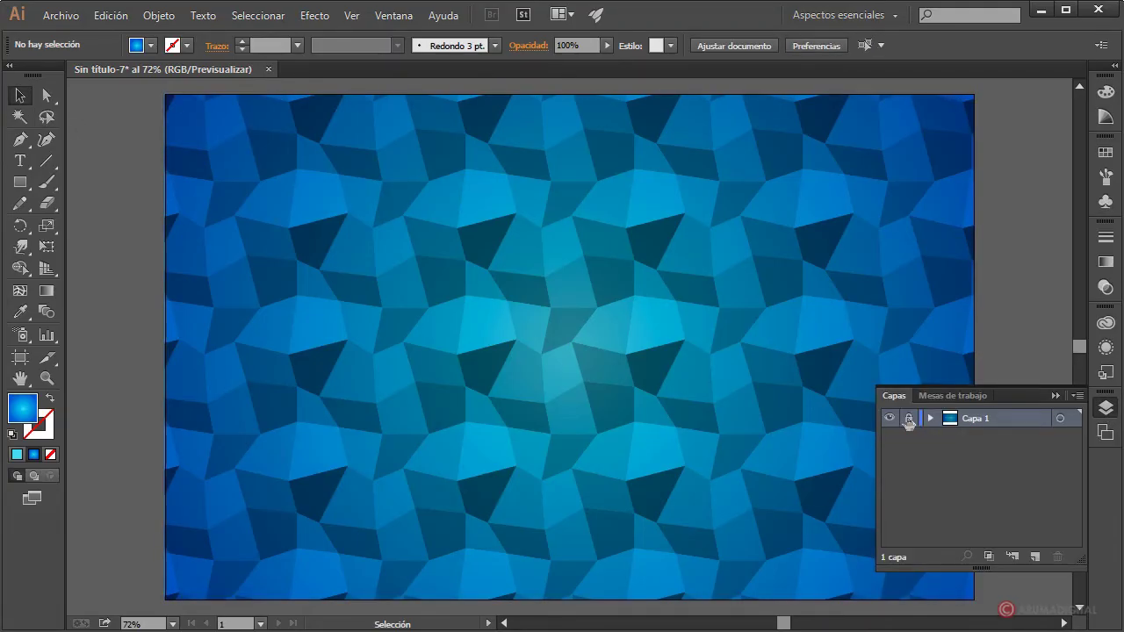
pyautogui.click(1036, 555)
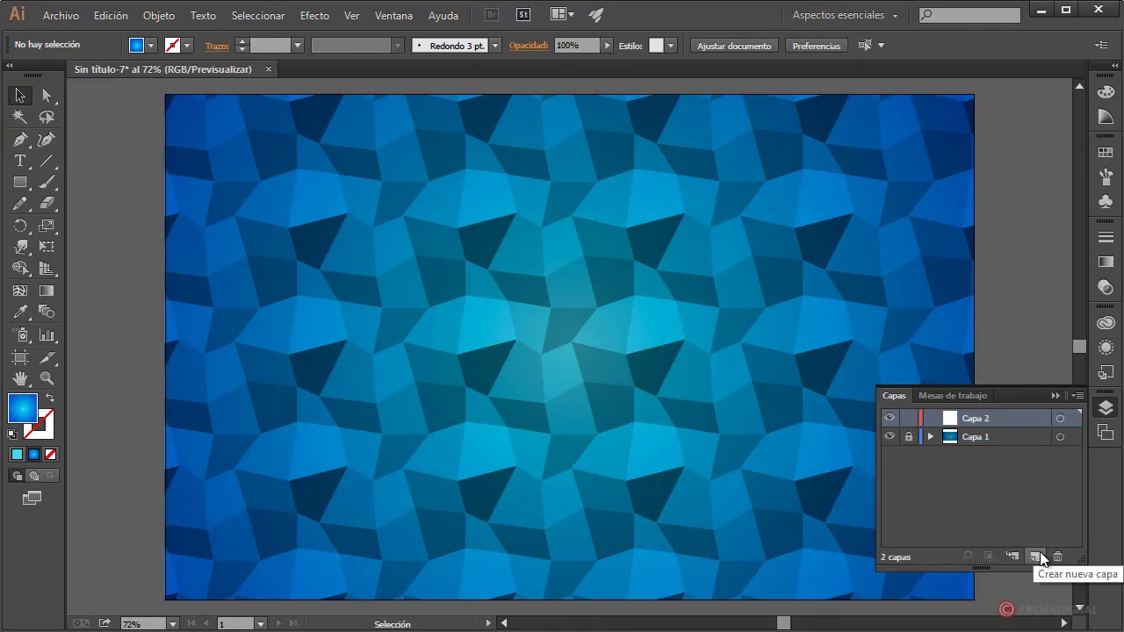
pyautogui.click(1055, 396)
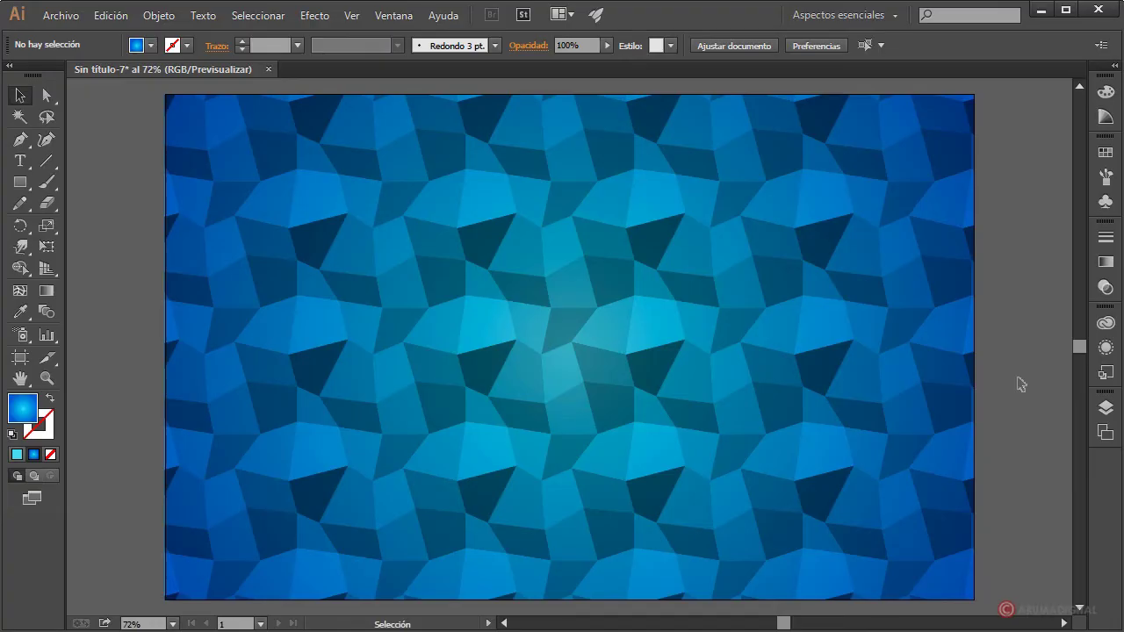
# Add the two-line text 'ARUMA DIGITAL' on the artboard
pyautogui.click(21, 162)
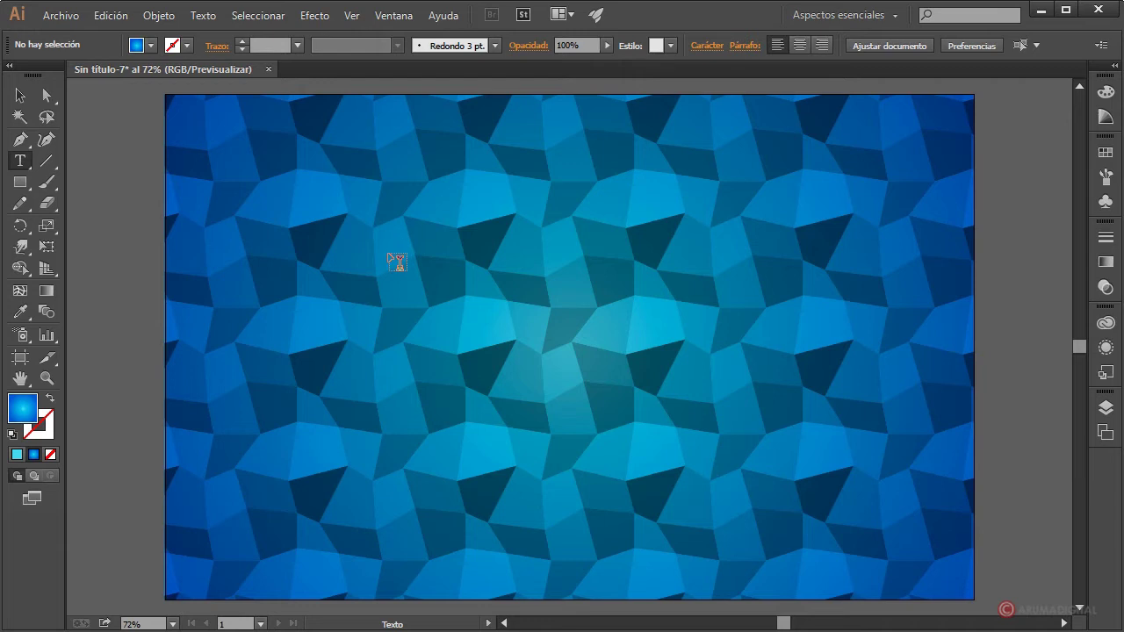
pyautogui.click(533, 325)
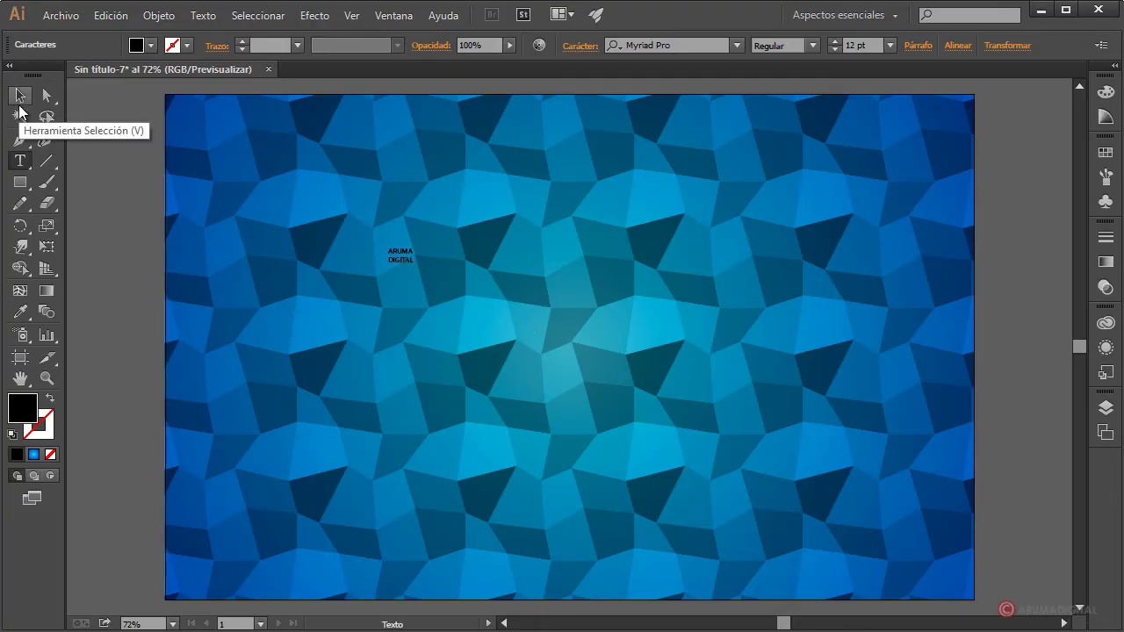
pyautogui.click(20, 101)
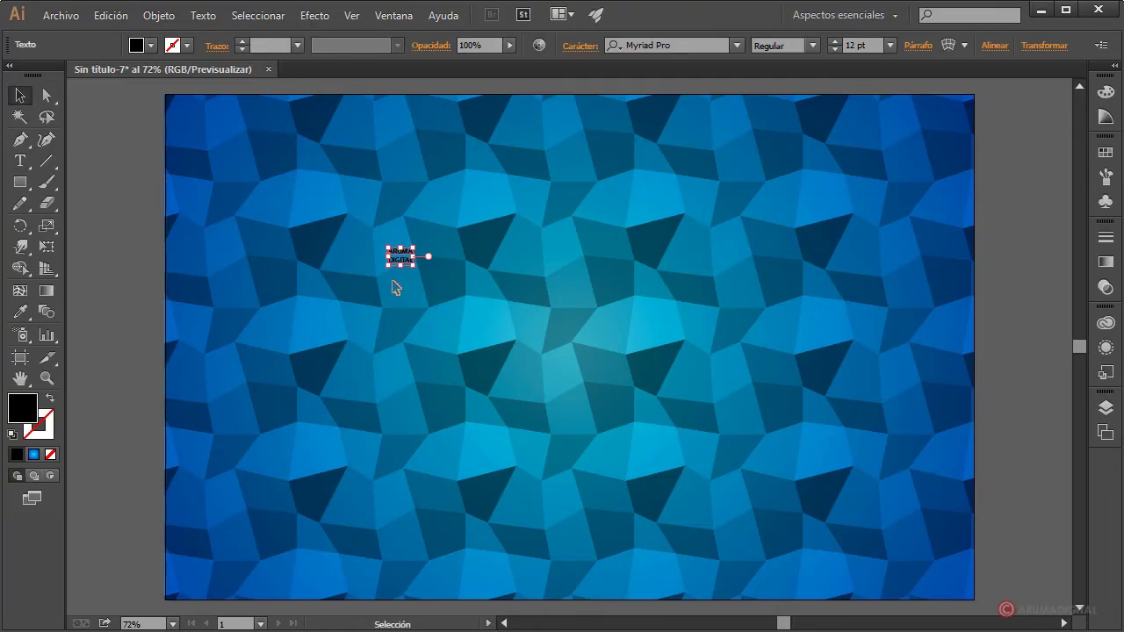
# Scale the text proportionally across the artboard and move it toward the centre
pyautogui.press('shift')
pyautogui.moveTo(415, 270); pyautogui.dragTo(871, 509)
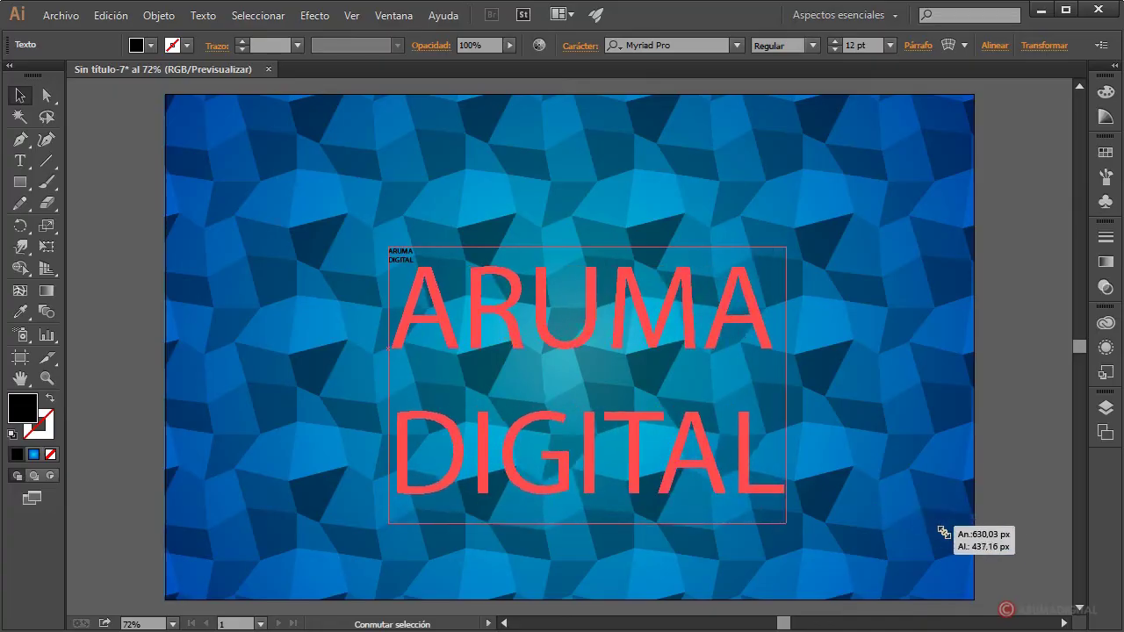
pyautogui.moveTo(871, 510); pyautogui.dragTo(968, 546)
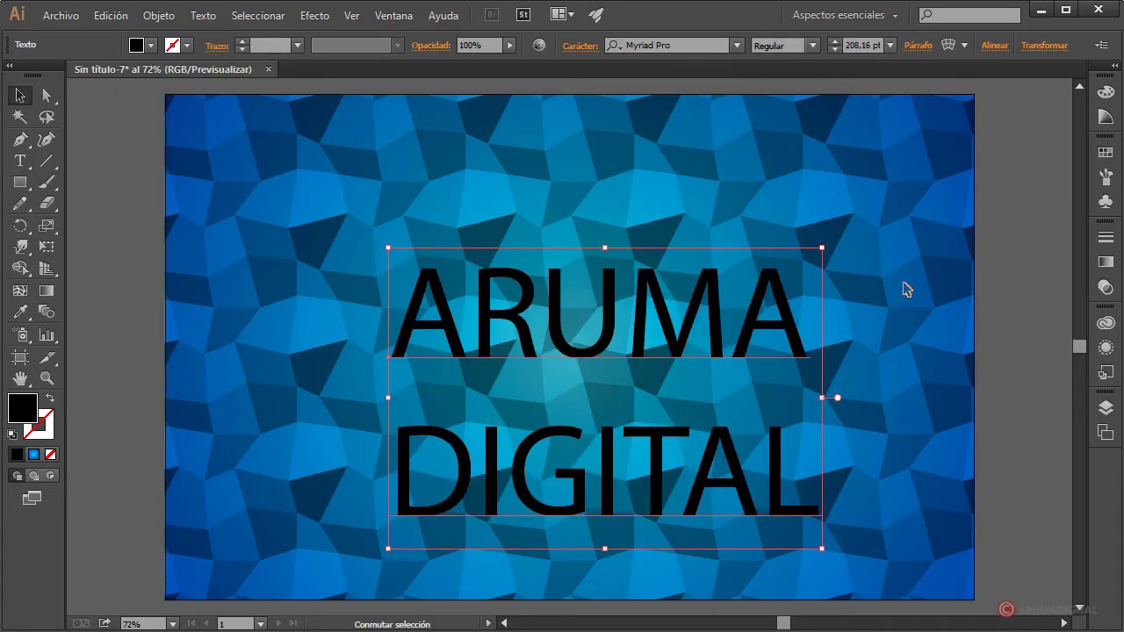
pyautogui.moveTo(822, 248)
pyautogui.mouseDown()
pyautogui.moveTo(981, 149)
pyautogui.moveTo(965, 155)
pyautogui.mouseUp()
pyautogui.moveTo(862, 237); pyautogui.dragTo(751, 250)
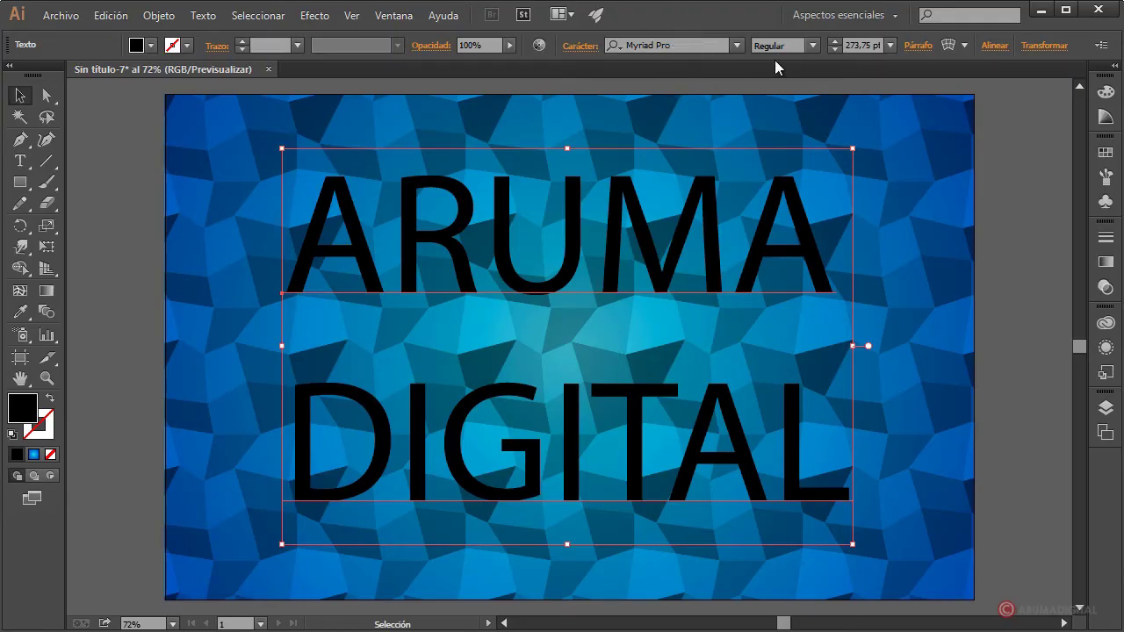
# Set the text to Myriad Pro Bold and nudge it left
pyautogui.click(813, 45)
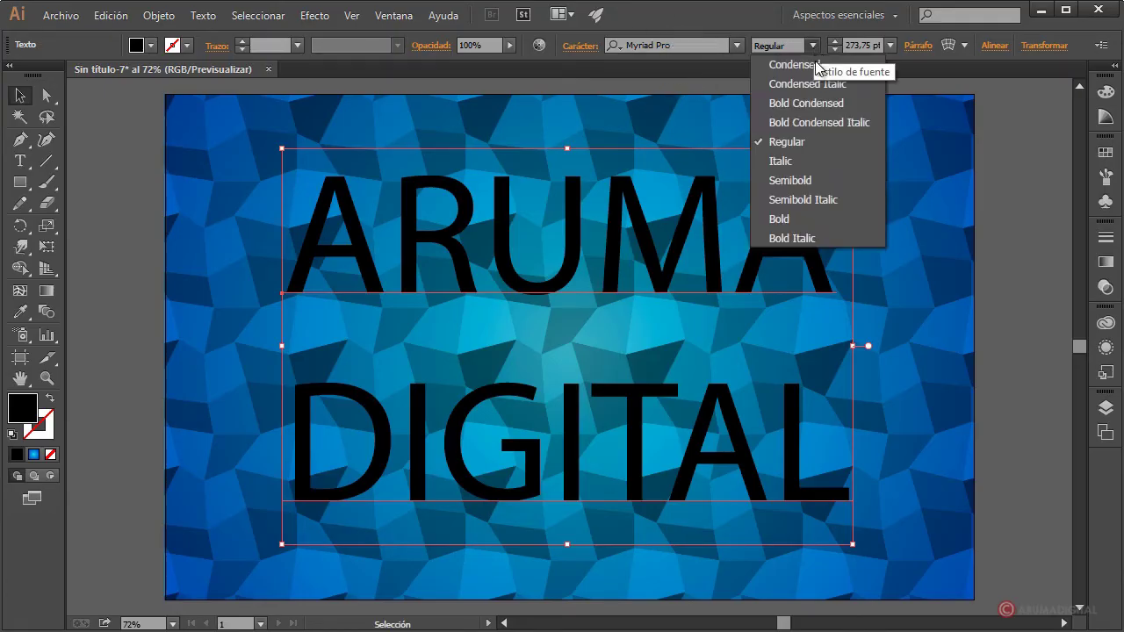
pyautogui.click(785, 220)
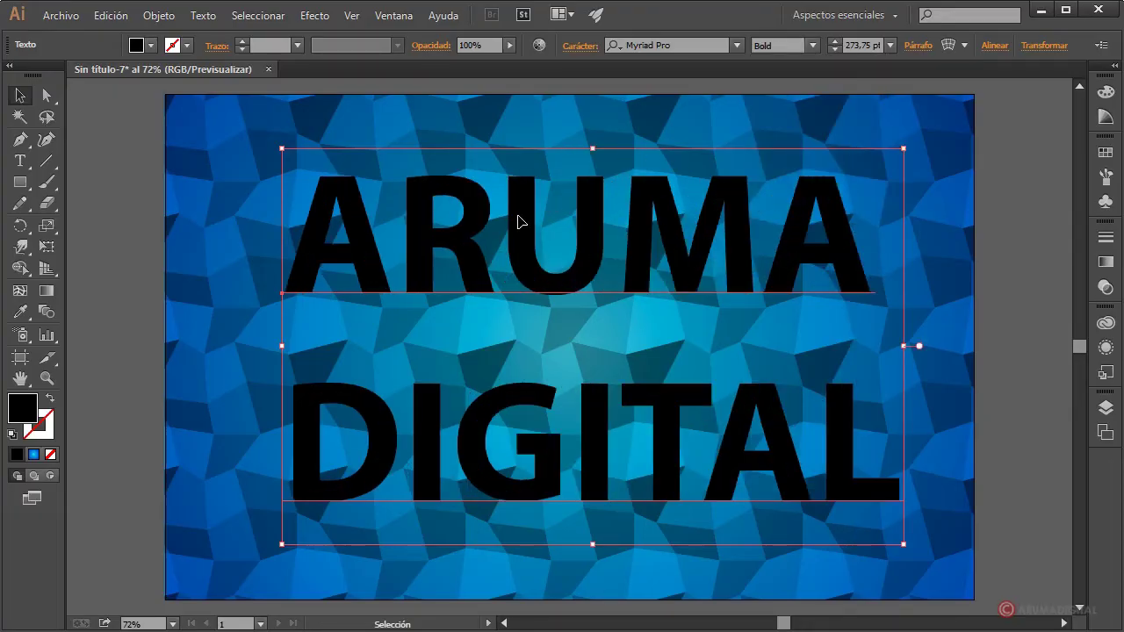
pyautogui.moveTo(517, 247); pyautogui.dragTo(502, 247)
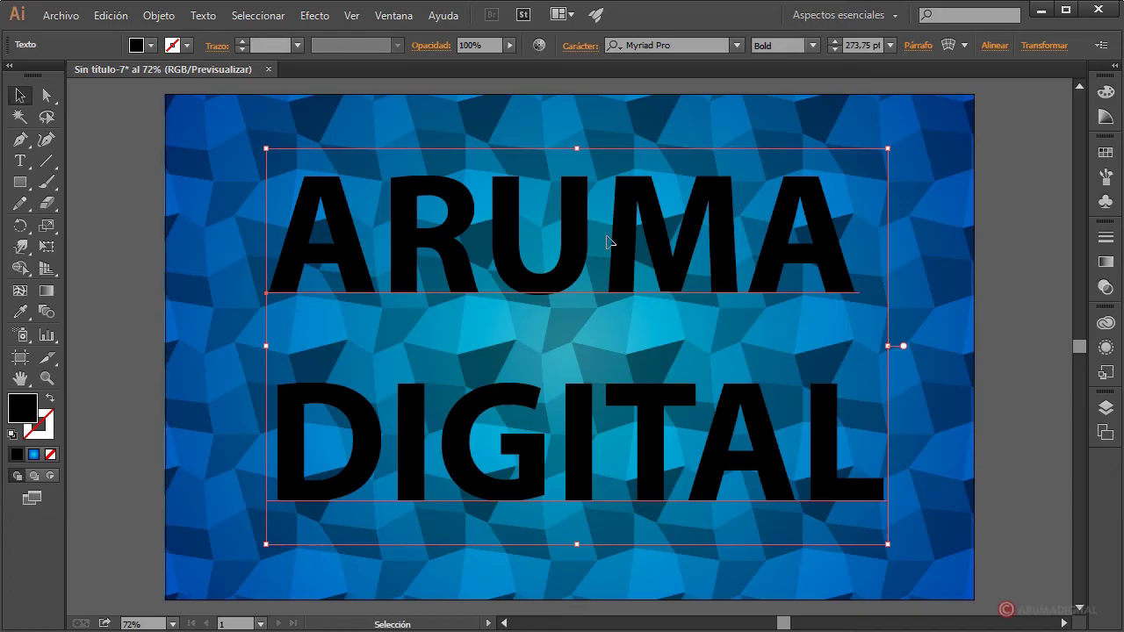
# Tighten the leading to about 239 pt and move the text down to centre it
pyautogui.click(582, 49)
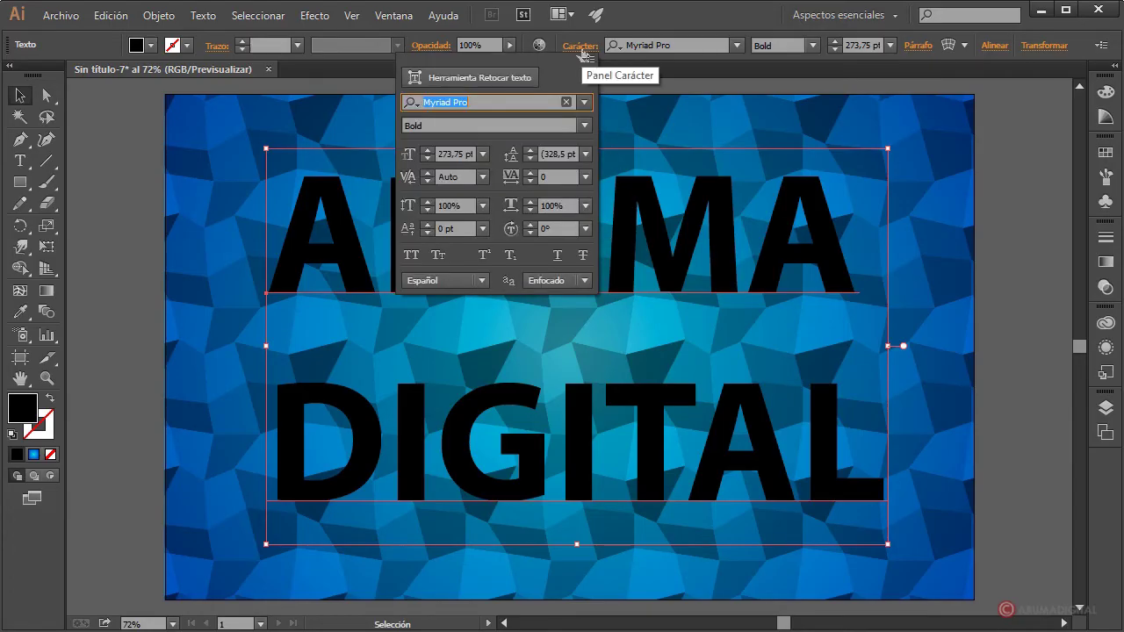
pyautogui.click(531, 151)
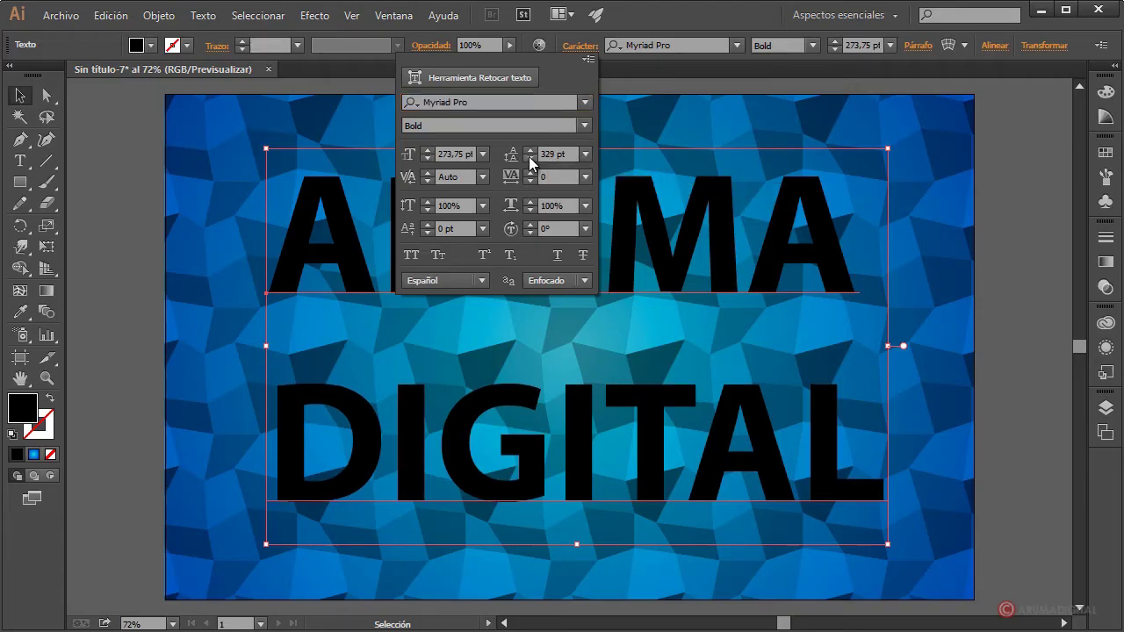
pyautogui.click(529, 158)
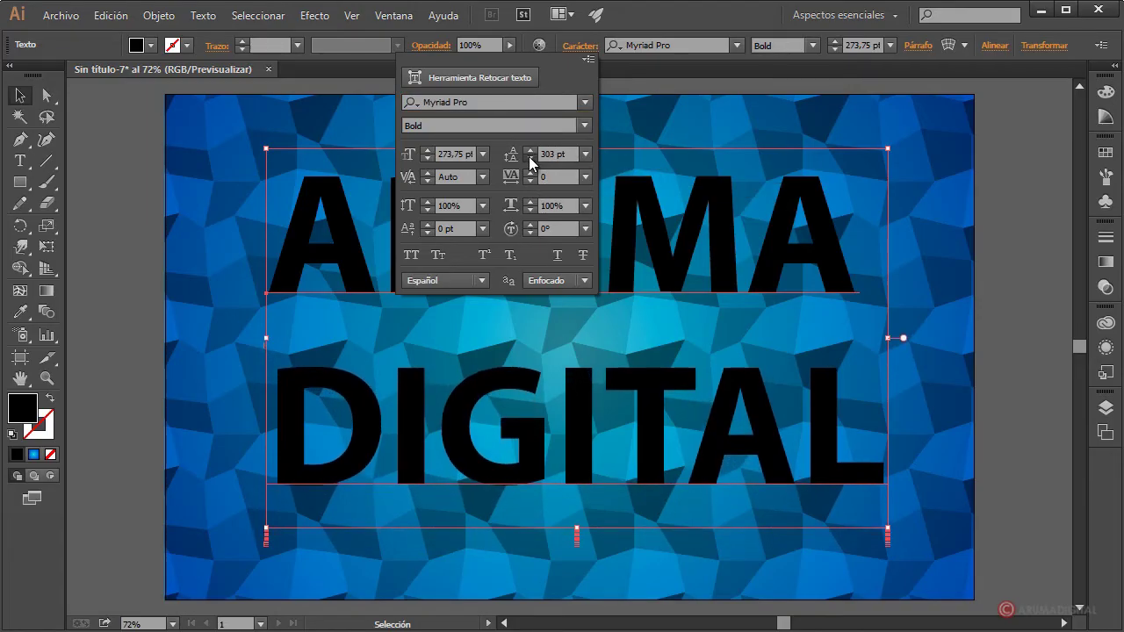
pyautogui.click(528, 157)
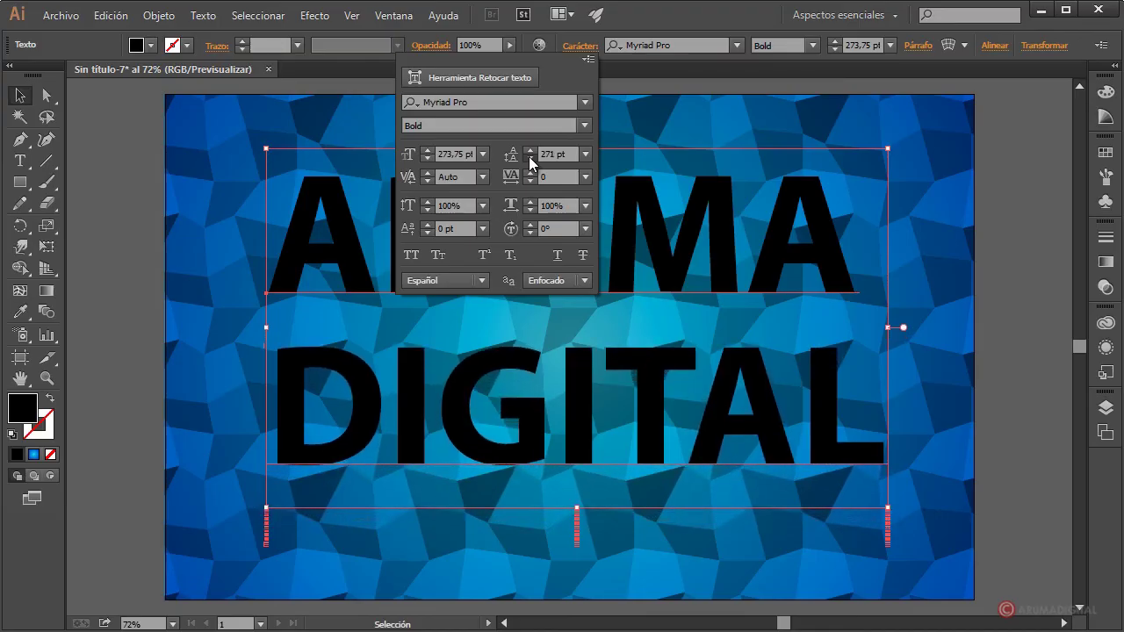
pyautogui.click(528, 156)
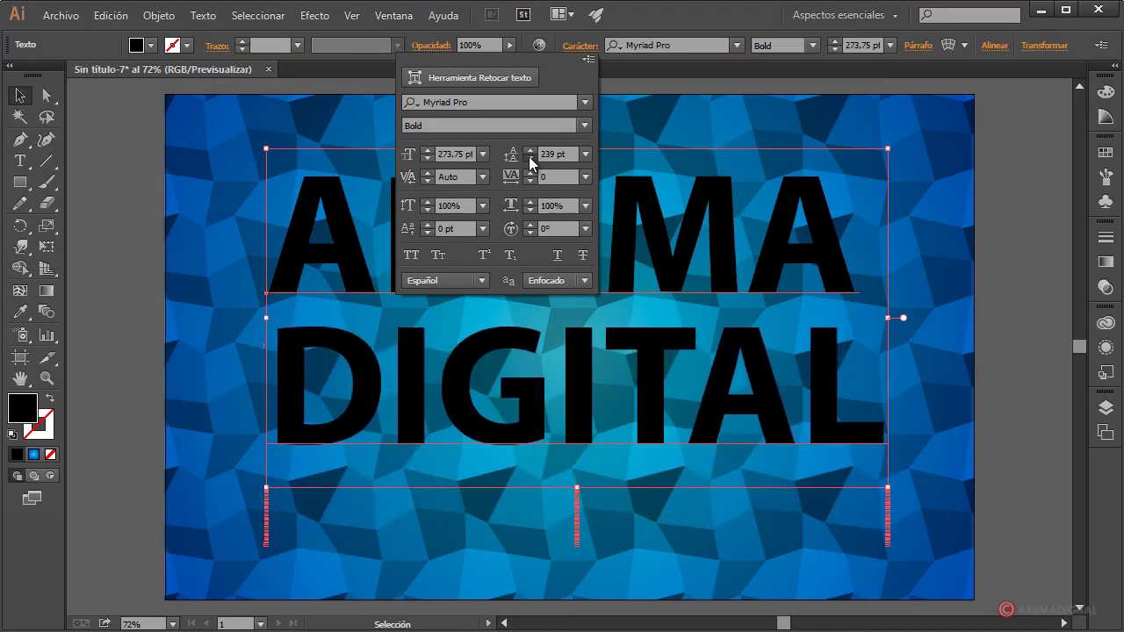
pyautogui.click(528, 156)
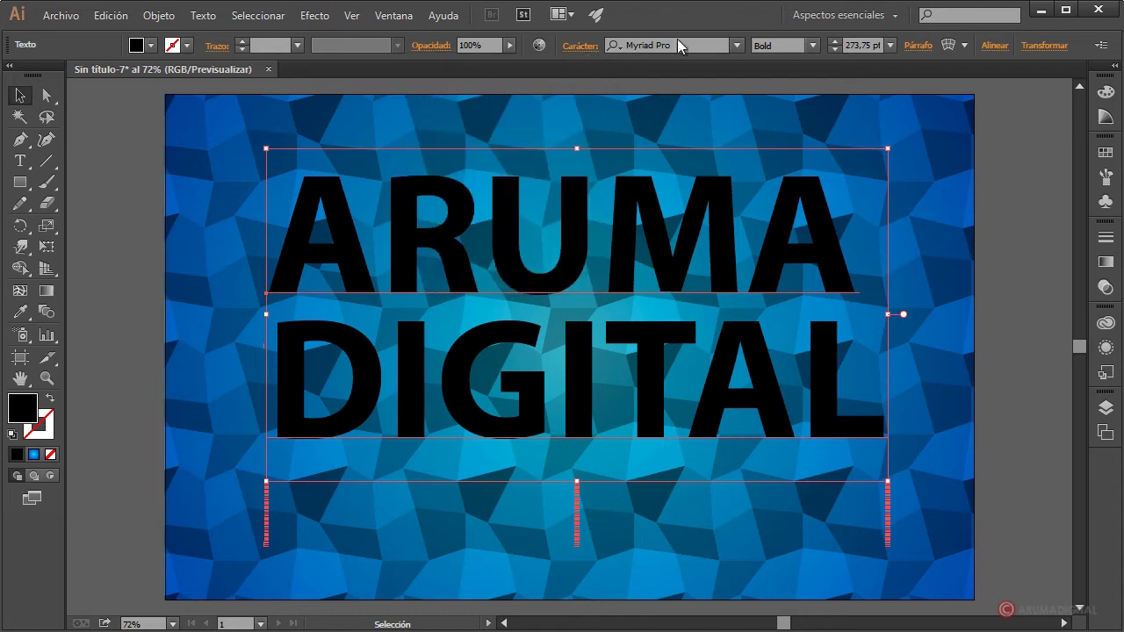
pyautogui.moveTo(577, 227); pyautogui.dragTo(577, 255)
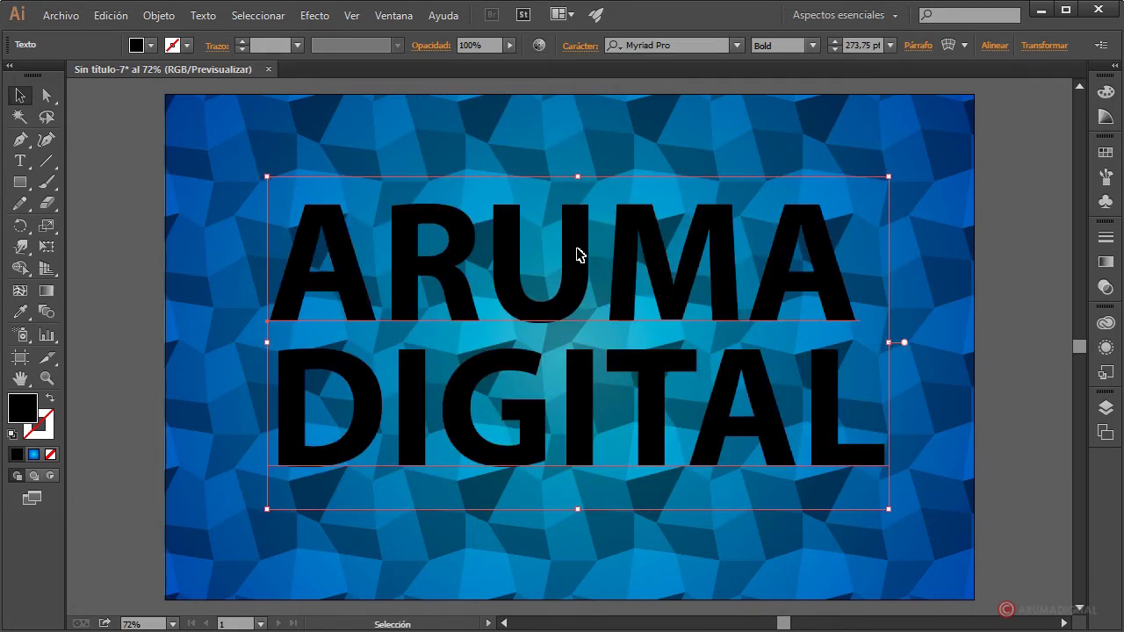
# Fill the ARUMA DIGITAL text with red from the swatches
pyautogui.click(1030, 241)
pyautogui.click(774, 257)
pyautogui.click(151, 46)
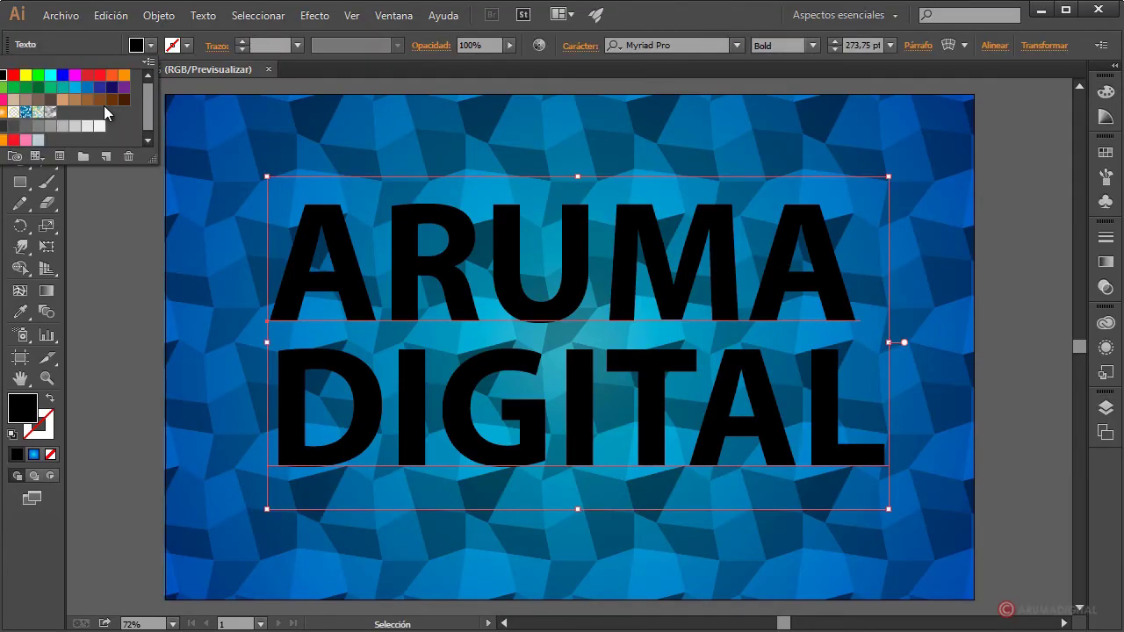
pyautogui.click(88, 75)
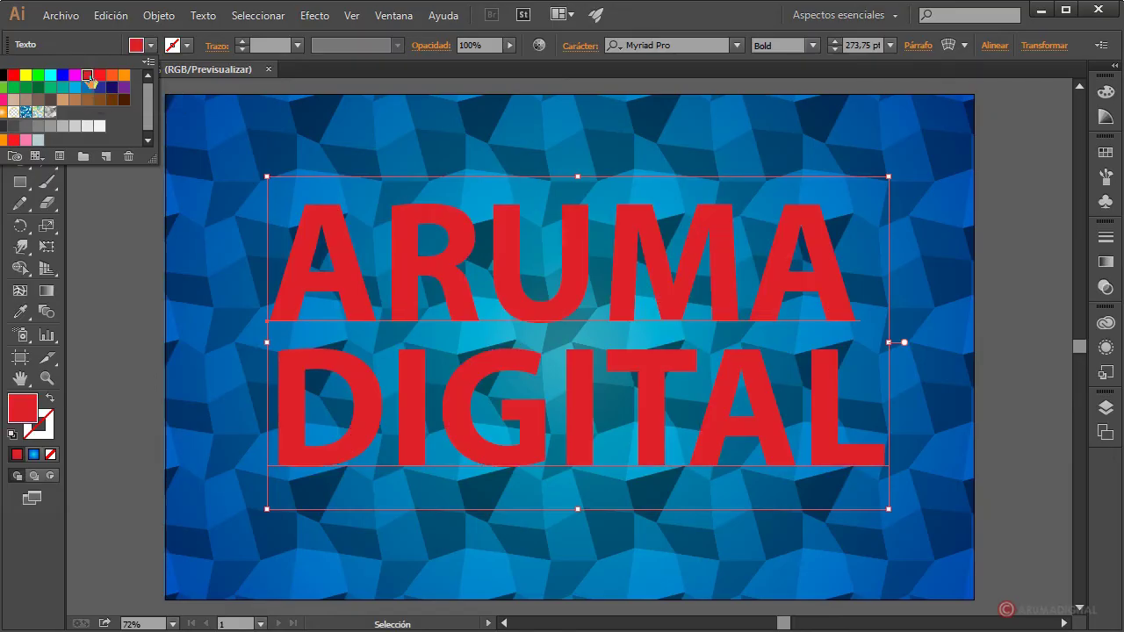
pyautogui.click(131, 253)
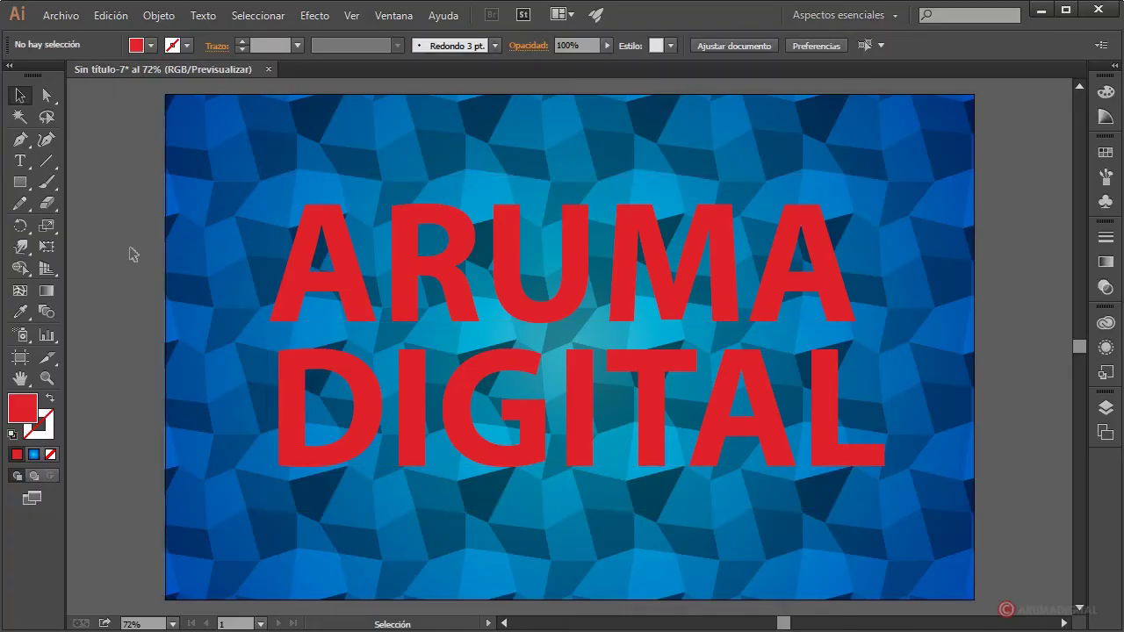
pyautogui.click(353, 279)
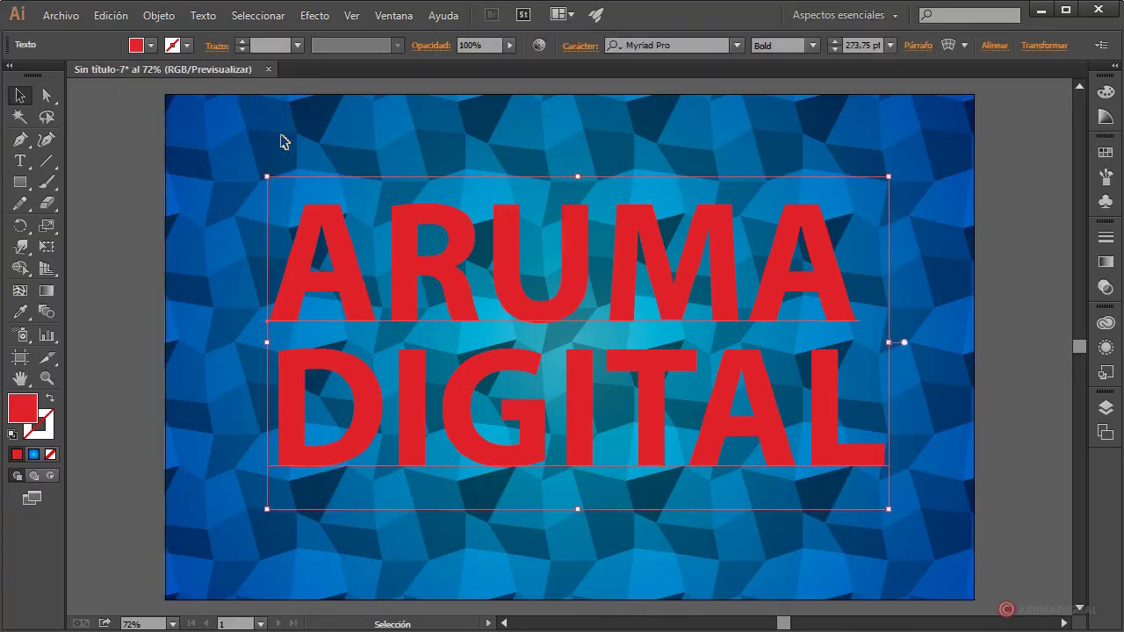
# Expand the text via Objeto > Expandir with Objeto and Relleno checked
pyautogui.click(153, 16)
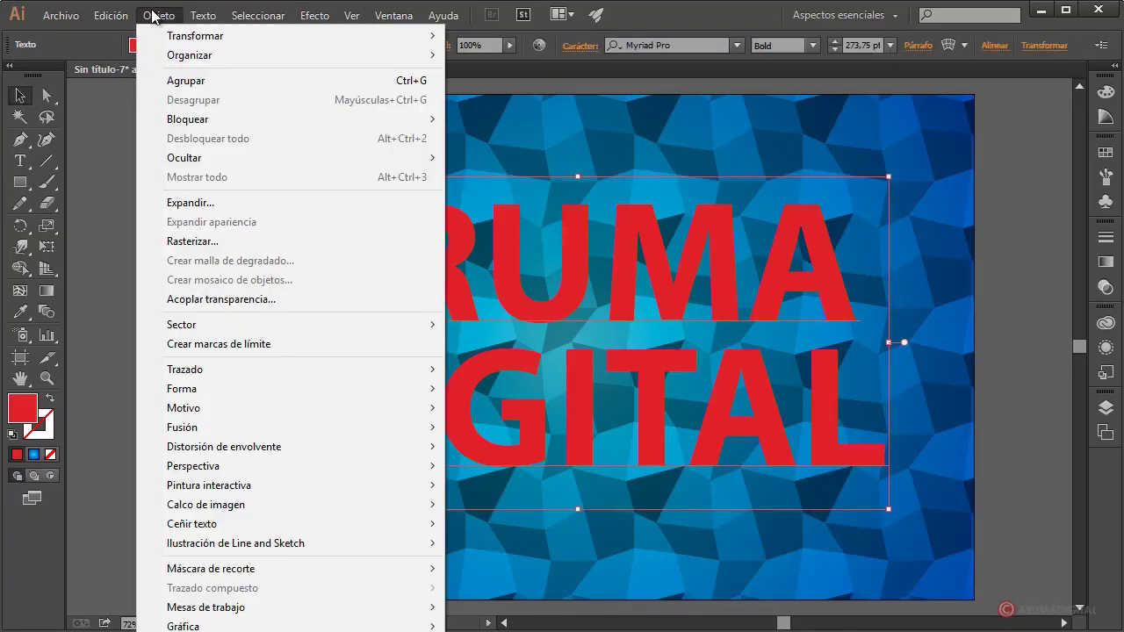
pyautogui.click(184, 205)
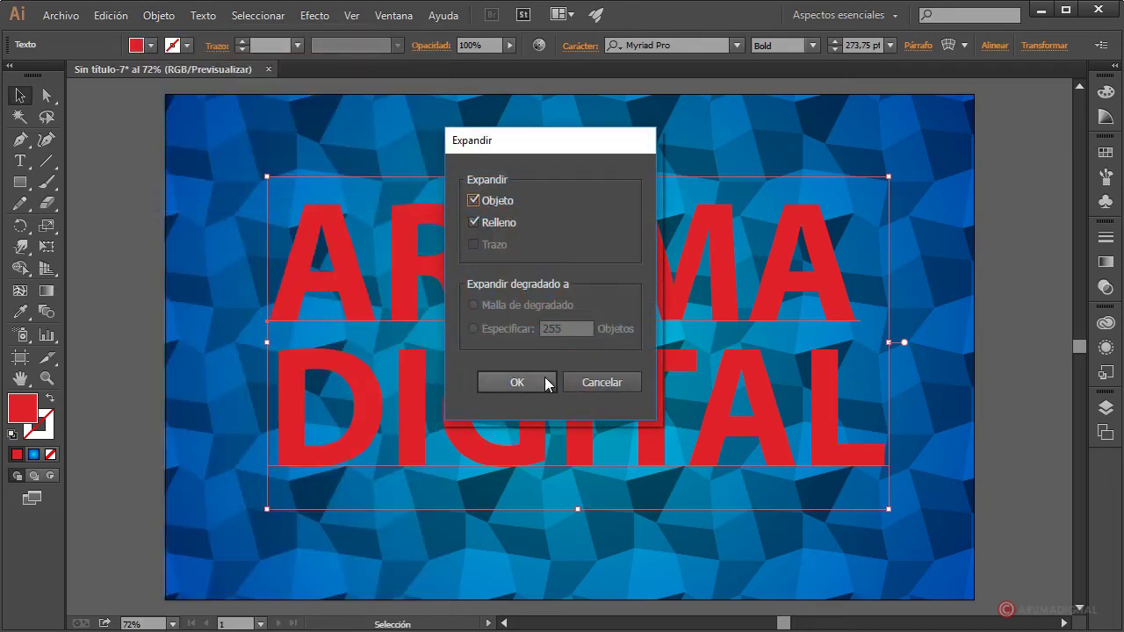
pyautogui.click(509, 382)
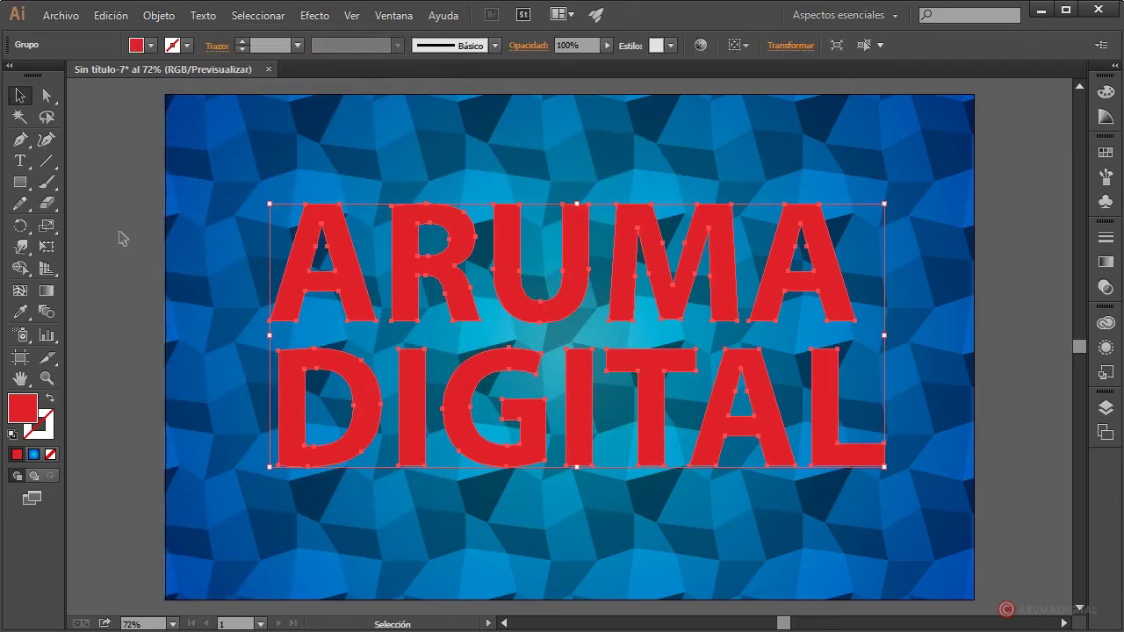
# Start a rectangular grid over the text, reducing its columns with the Left arrow
pyautogui.click(46, 163)
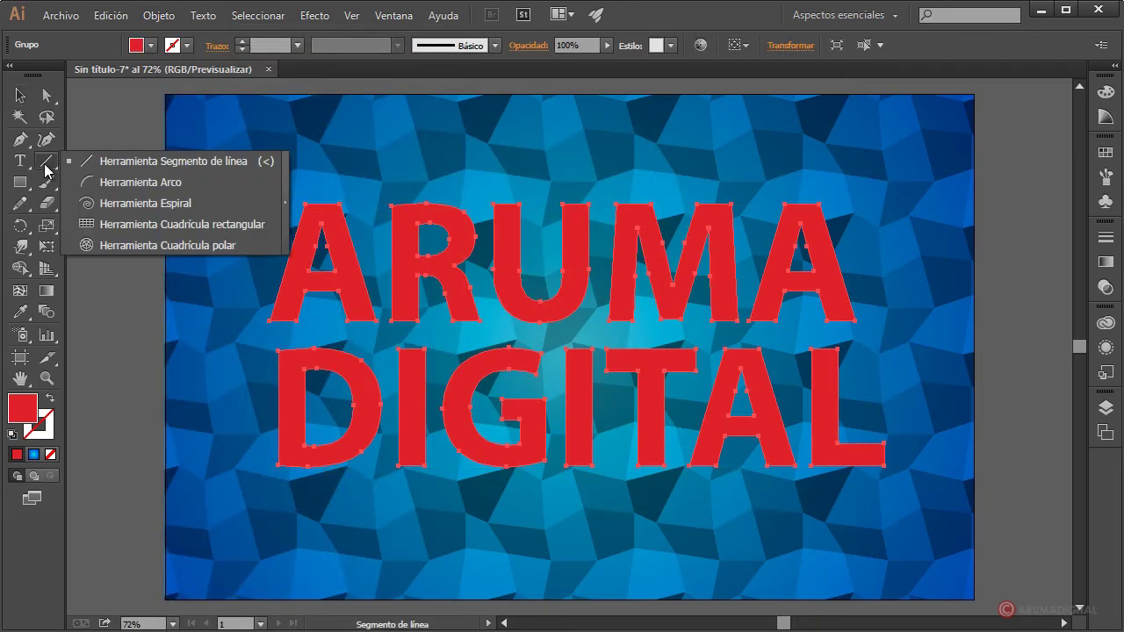
pyautogui.click(165, 223)
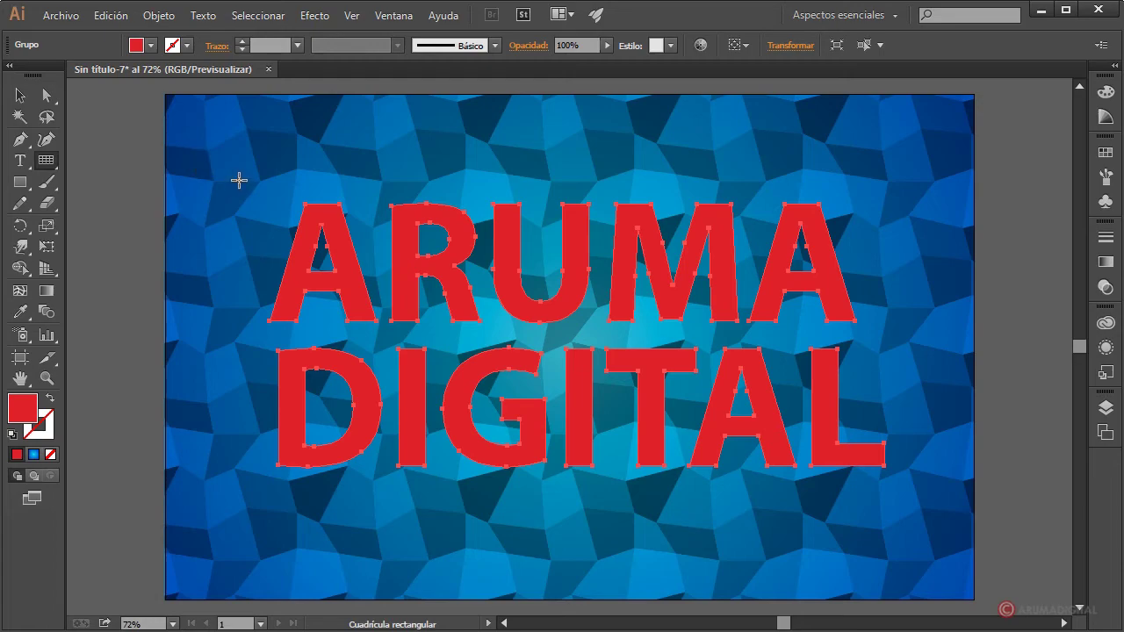
pyautogui.moveTo(239, 180); pyautogui.dragTo(894, 478)
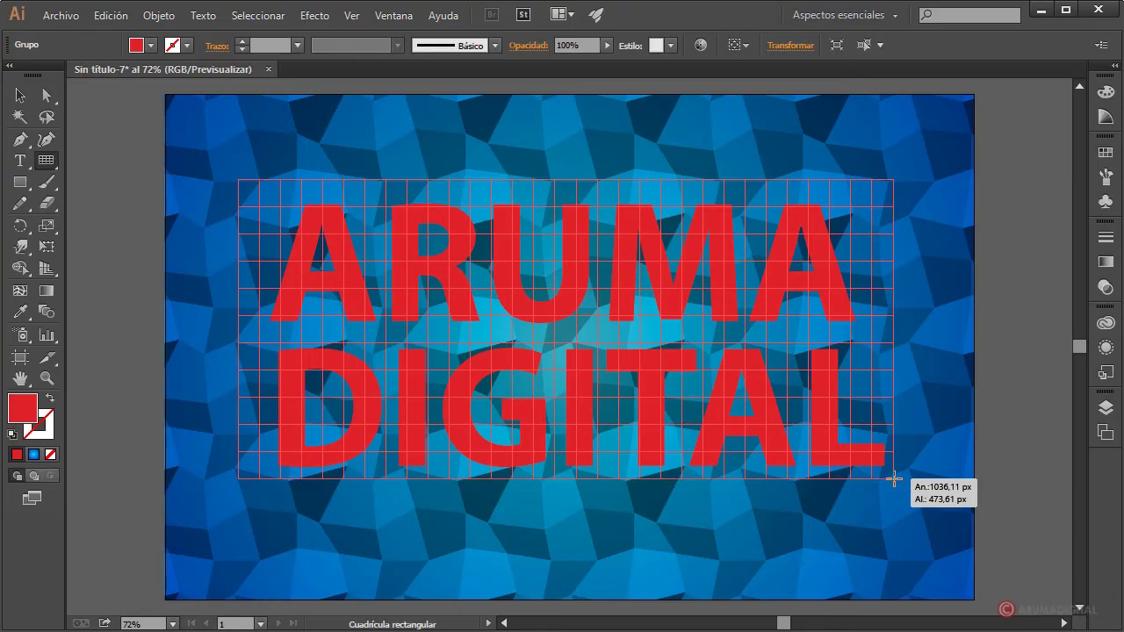
pyautogui.press('Left')
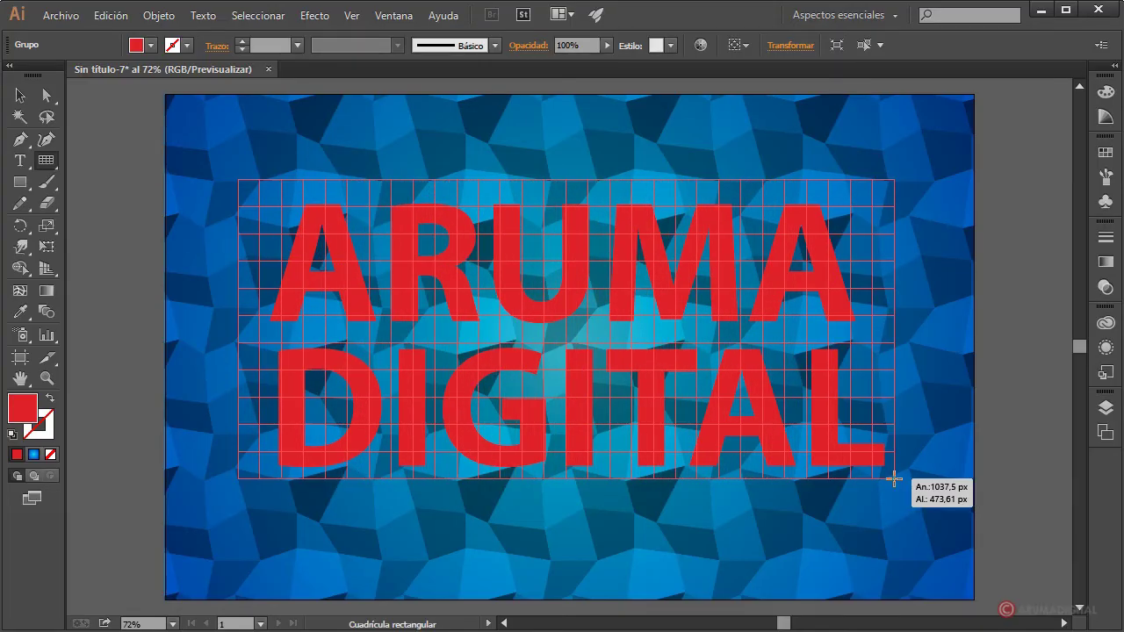
# Finish the grid across the whole text and marquee-select it with the letters
pyautogui.moveTo(894, 478); pyautogui.dragTo(893, 478)
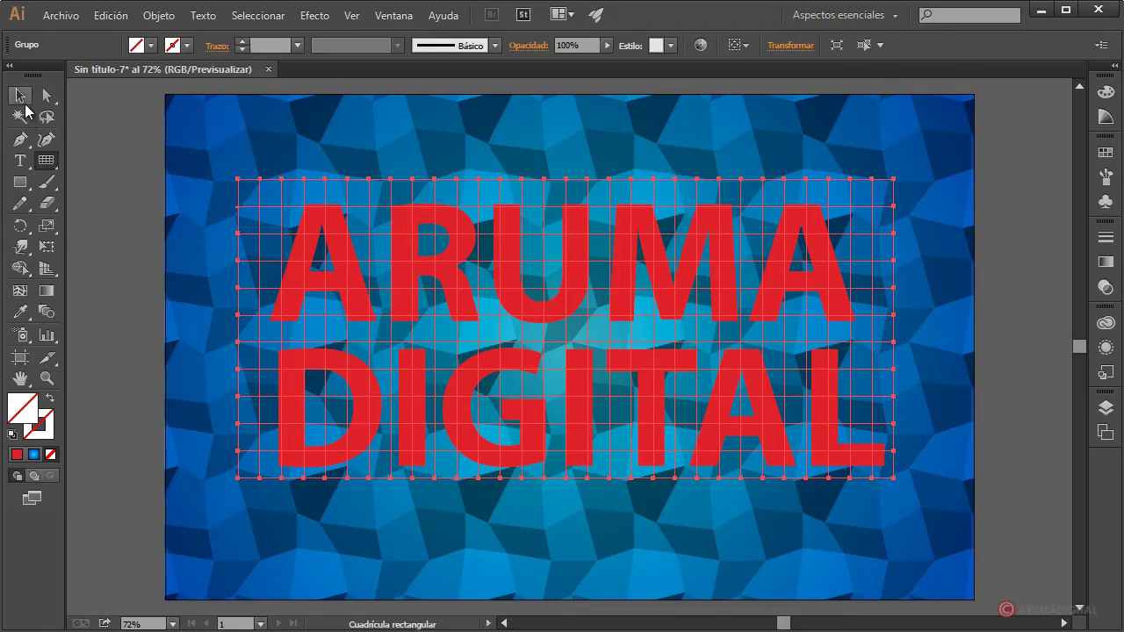
pyautogui.click(19, 95)
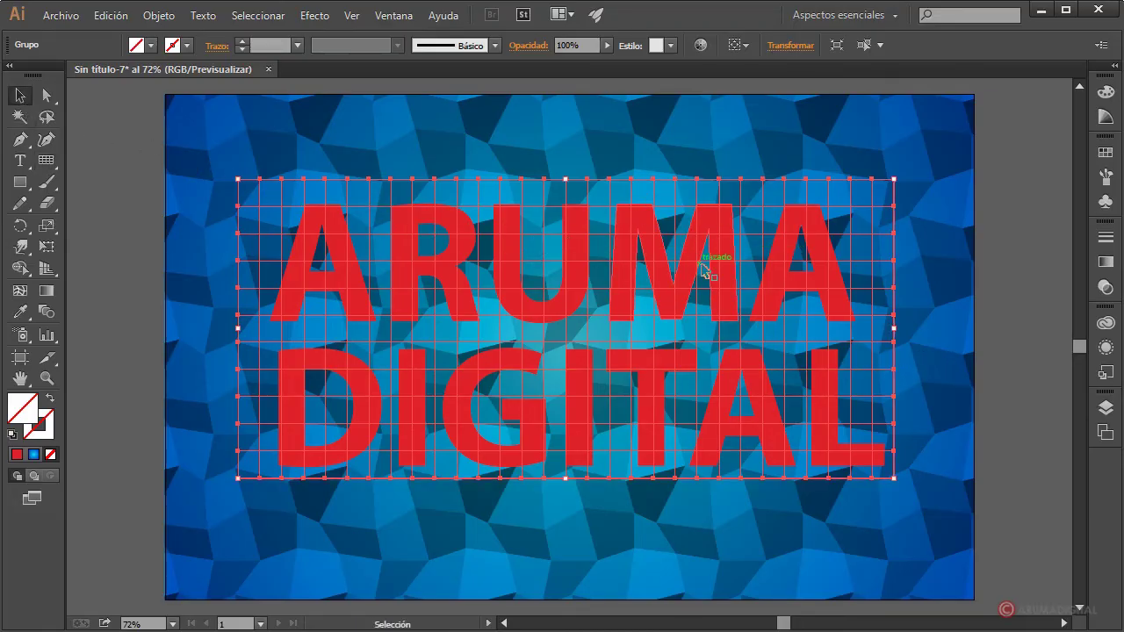
pyautogui.moveTo(192, 146); pyautogui.dragTo(677, 507)
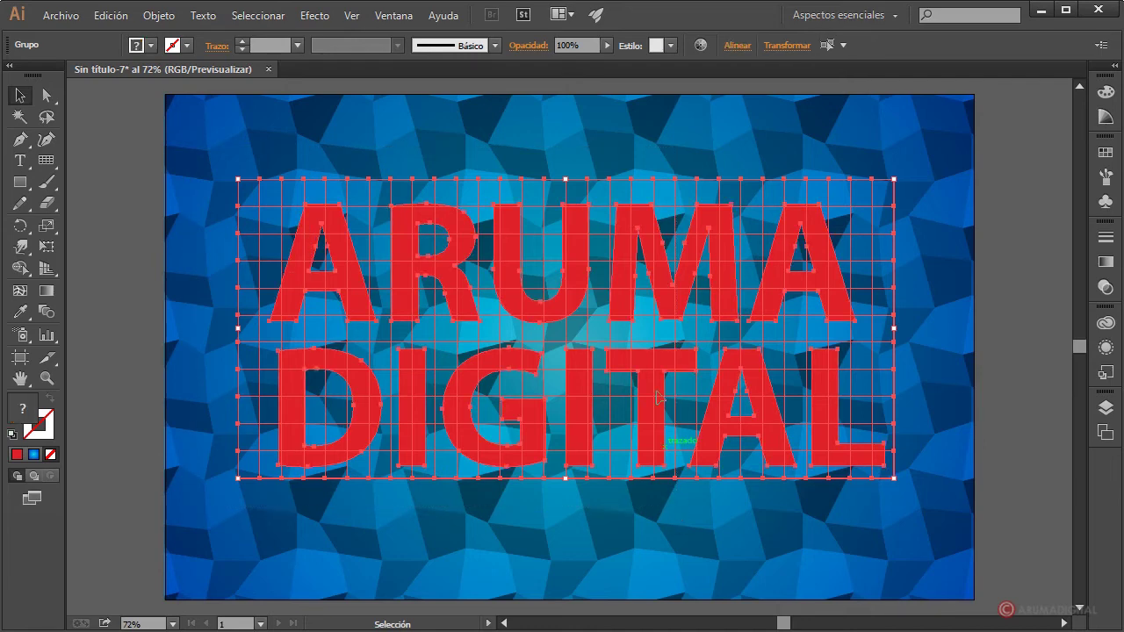
# Apply Pathfinder Divide to split the letters along the grid, then close the panel
pyautogui.click(393, 14)
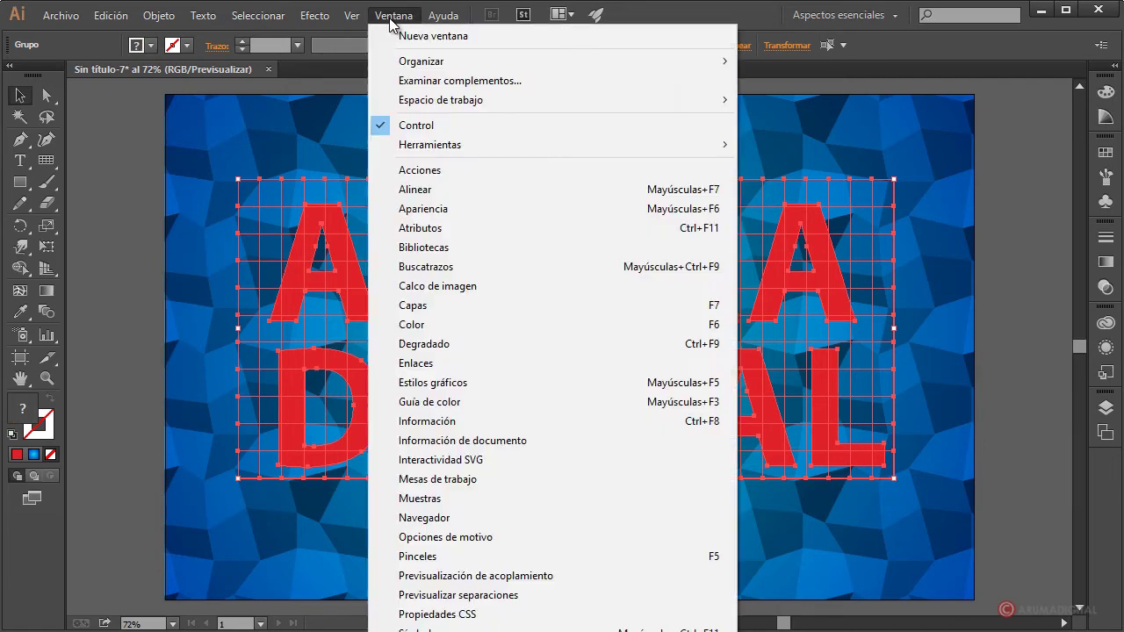
pyautogui.click(430, 266)
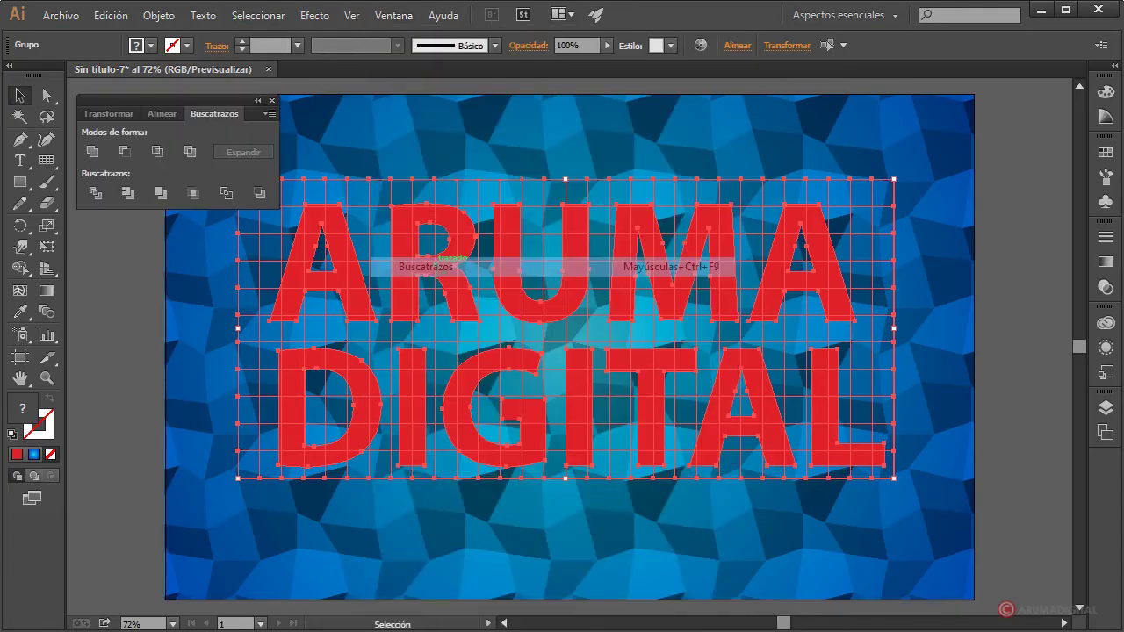
pyautogui.click(95, 193)
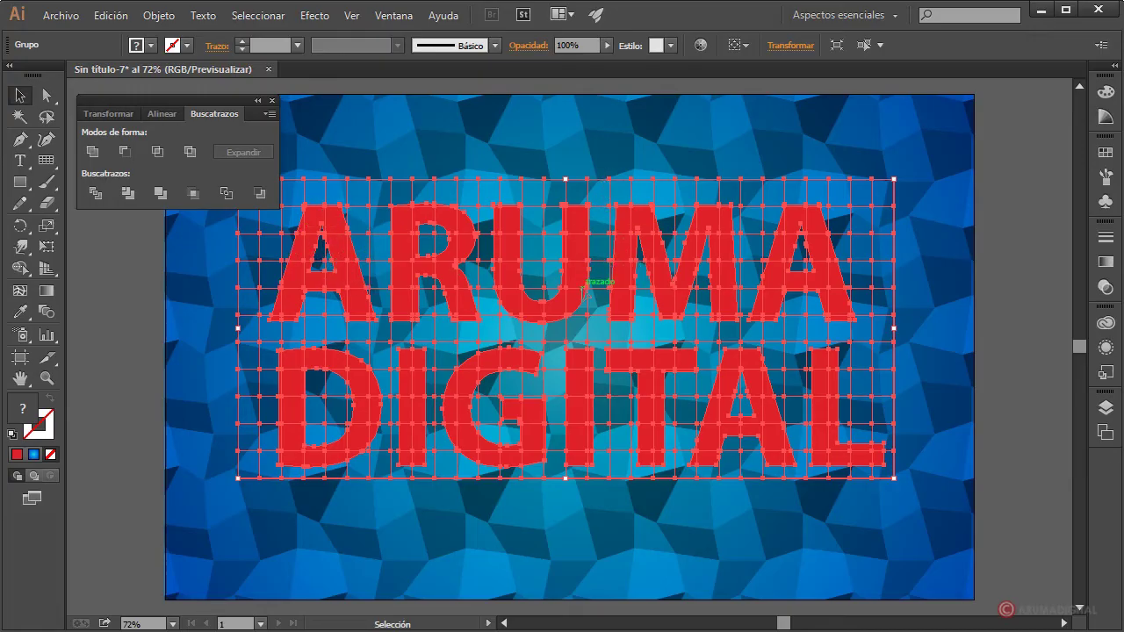
pyautogui.click(272, 100)
pyautogui.click(138, 185)
pyautogui.click(263, 252)
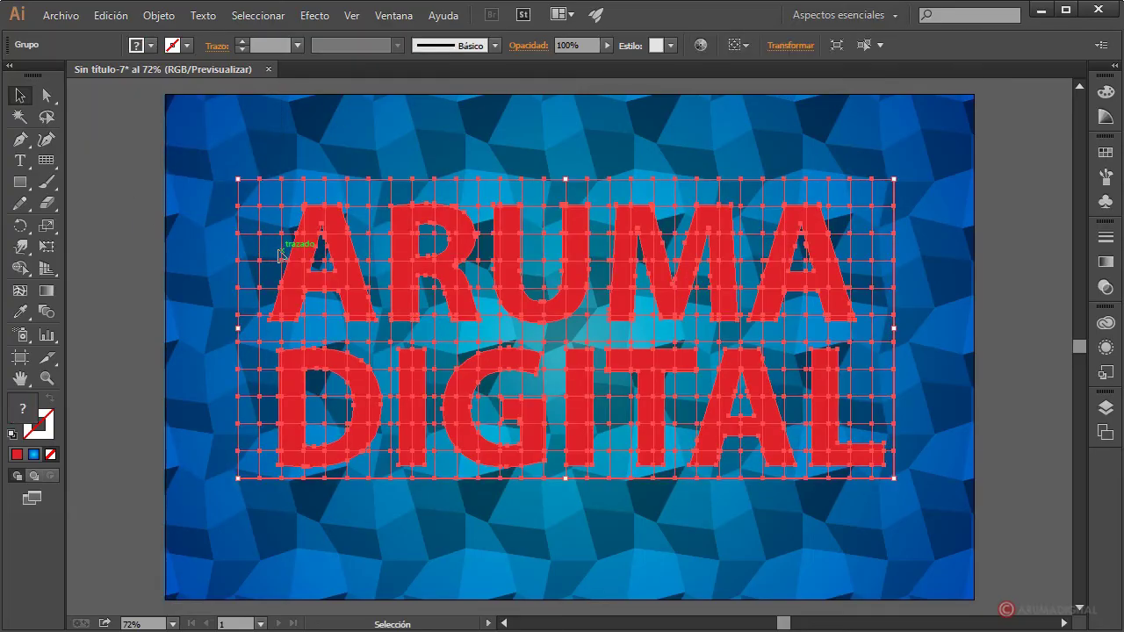
# Inside the isolated text group, select all empty grid pieces by matching appearance and delete them
pyautogui.doubleClick(270, 242)
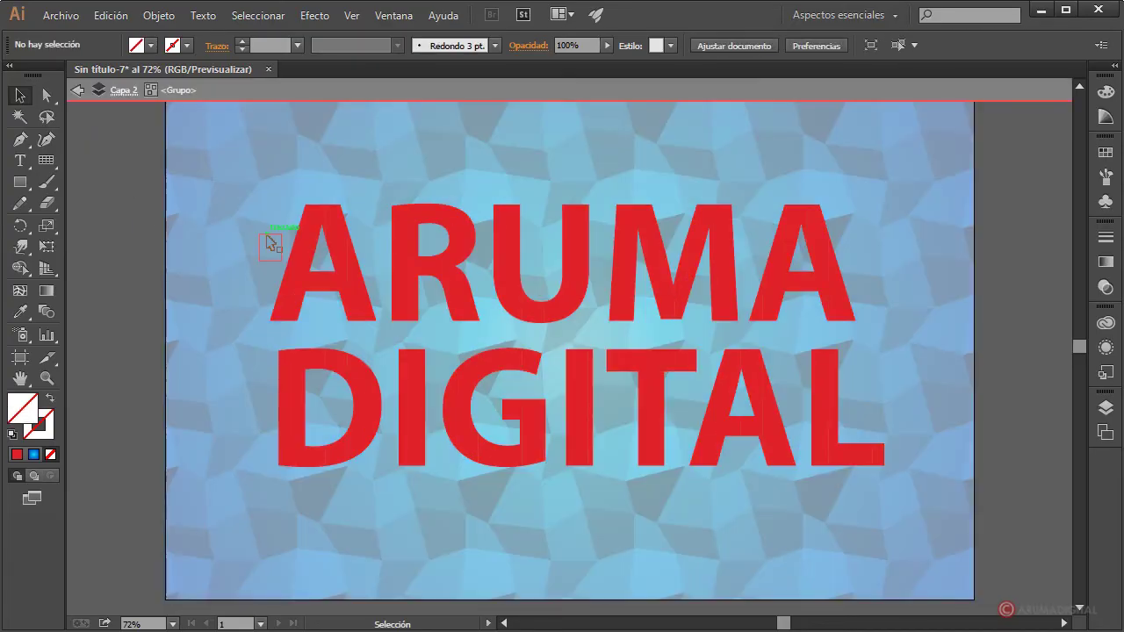
pyautogui.click(268, 244)
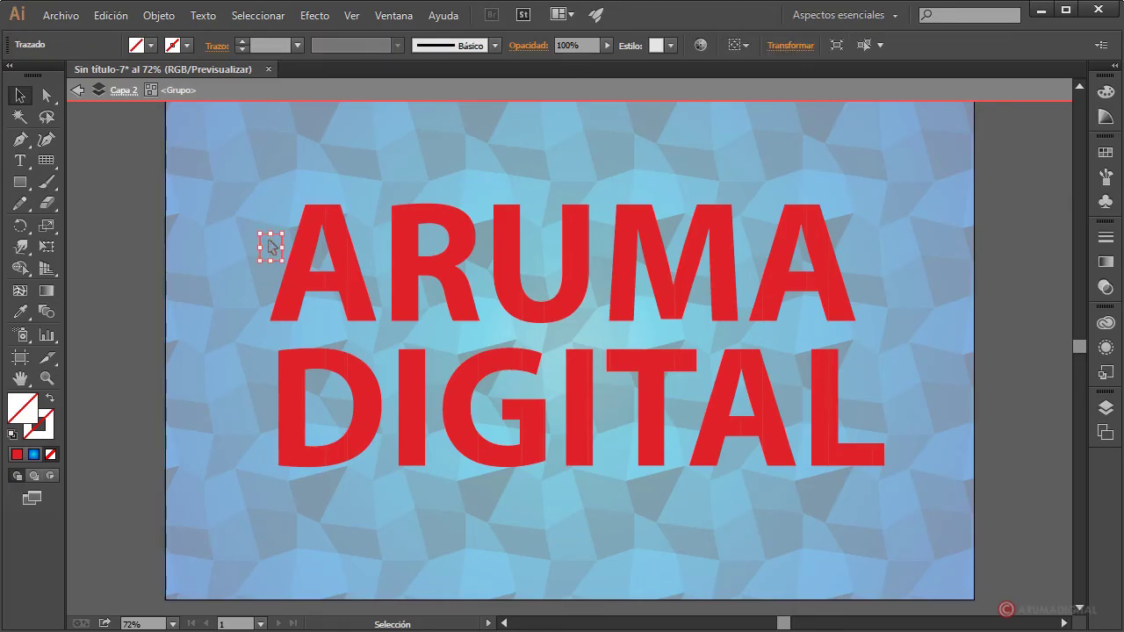
pyautogui.click(258, 15)
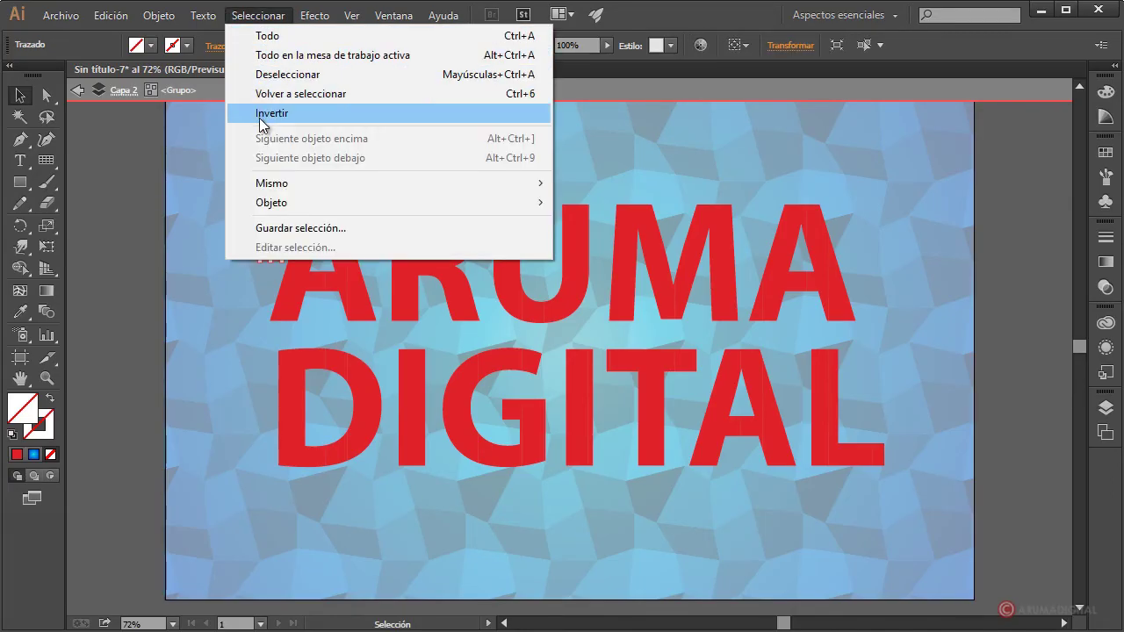
pyautogui.click(603, 185)
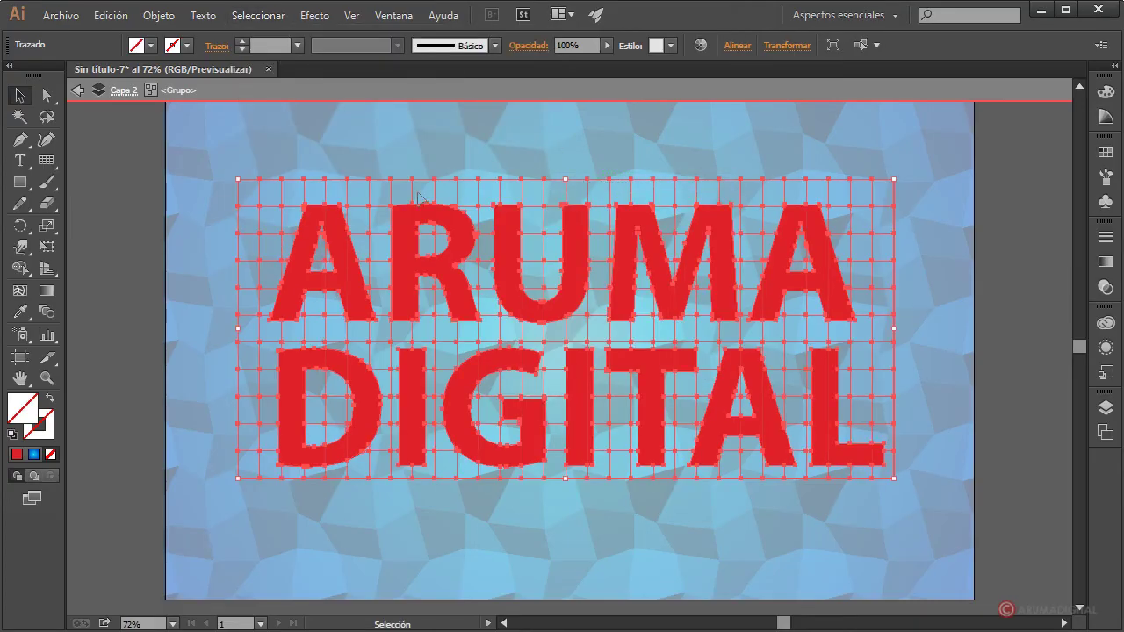
pyautogui.click(287, 136)
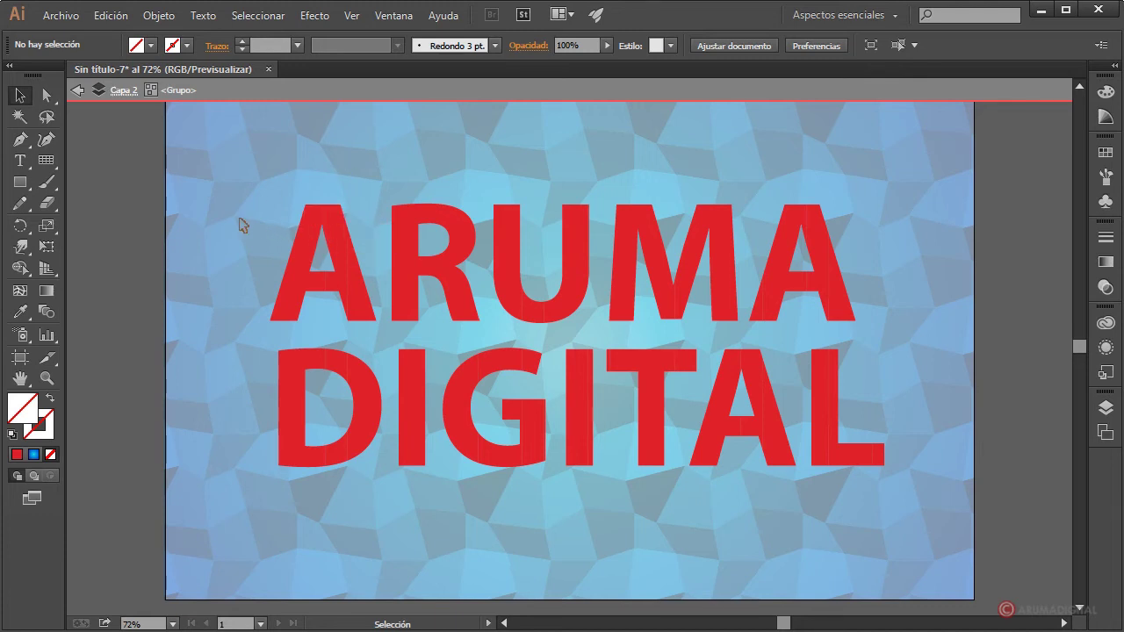
pyautogui.press('Escape')
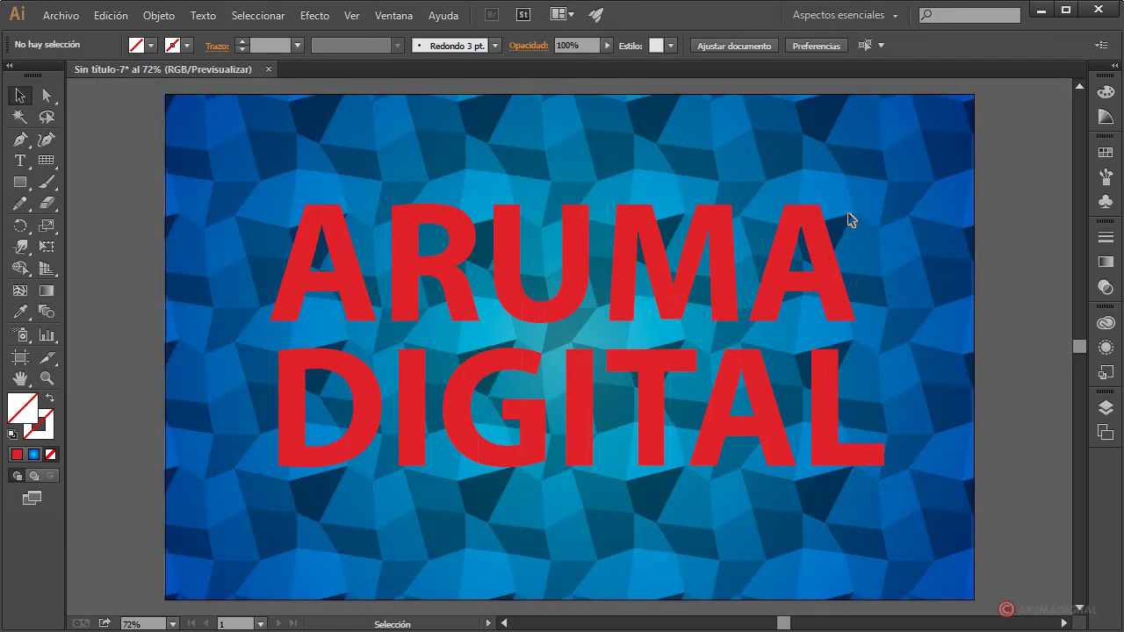
# Apply a Roughen effect to the ARUMA DIGITAL group at 29% size and 0 detail
pyautogui.moveTo(925, 165); pyautogui.dragTo(254, 518)
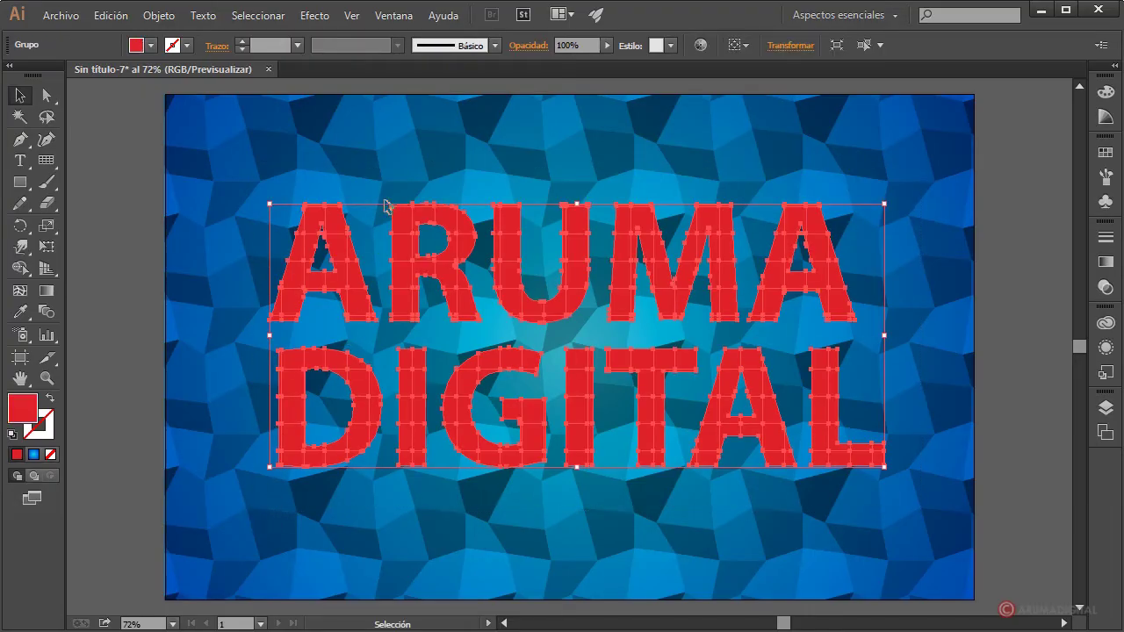
pyautogui.click(313, 15)
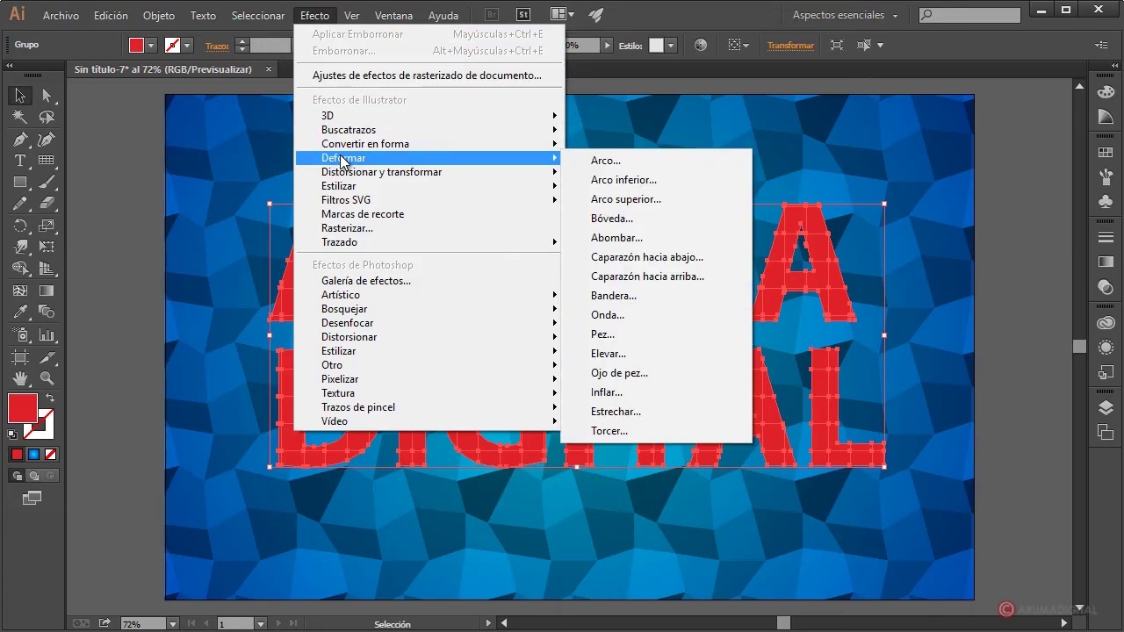
pyautogui.moveTo(381, 172)
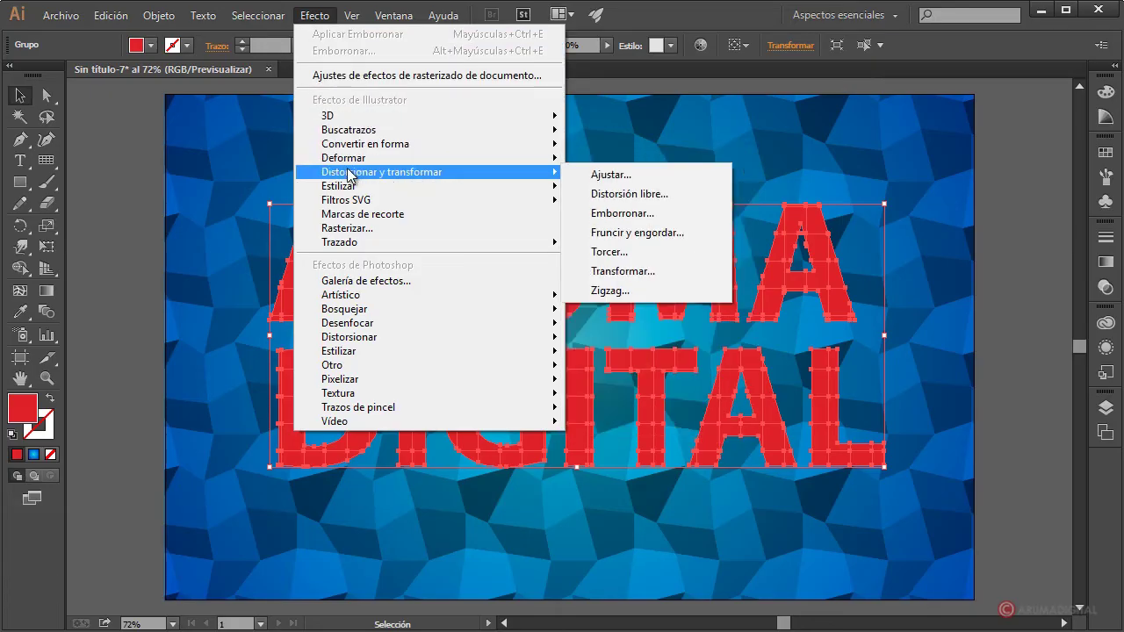
pyautogui.click(621, 214)
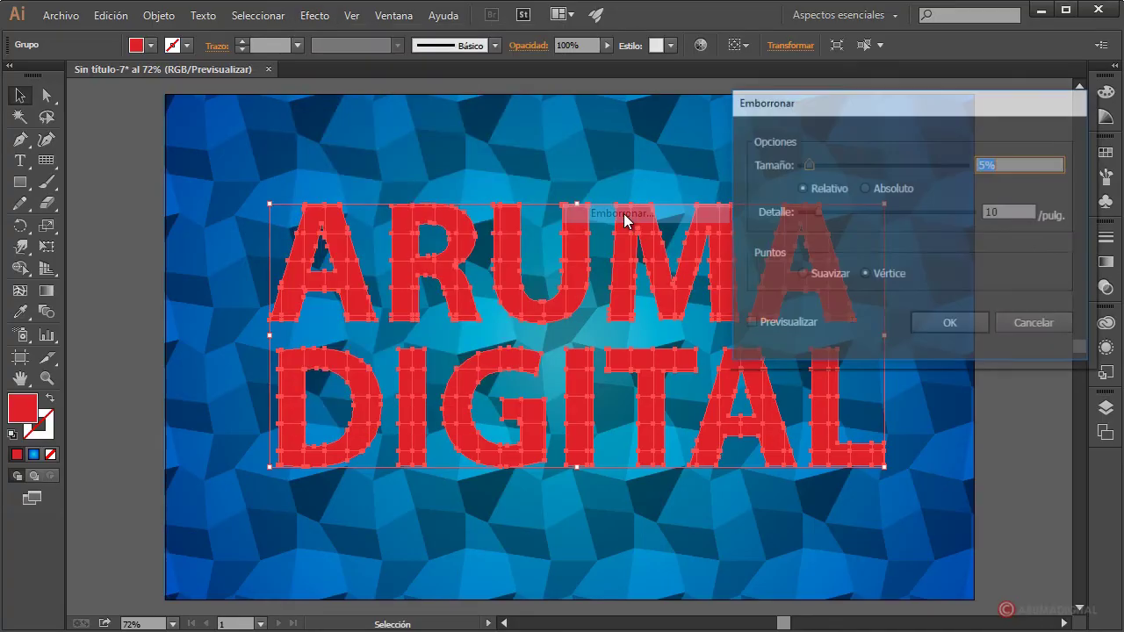
pyautogui.click(760, 323)
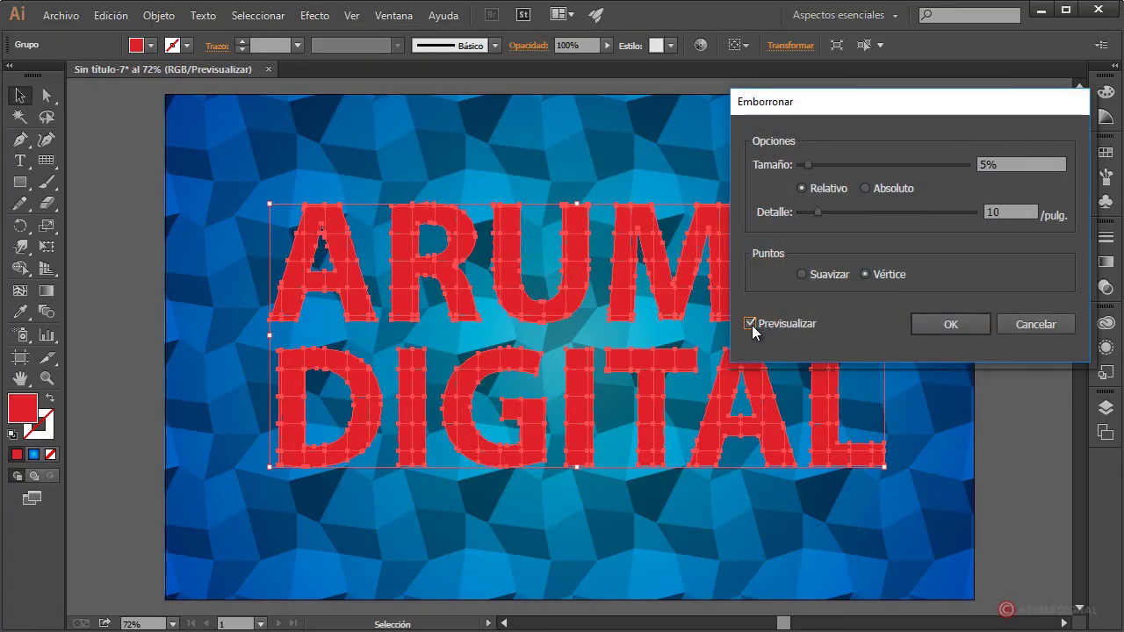
pyautogui.click(750, 324)
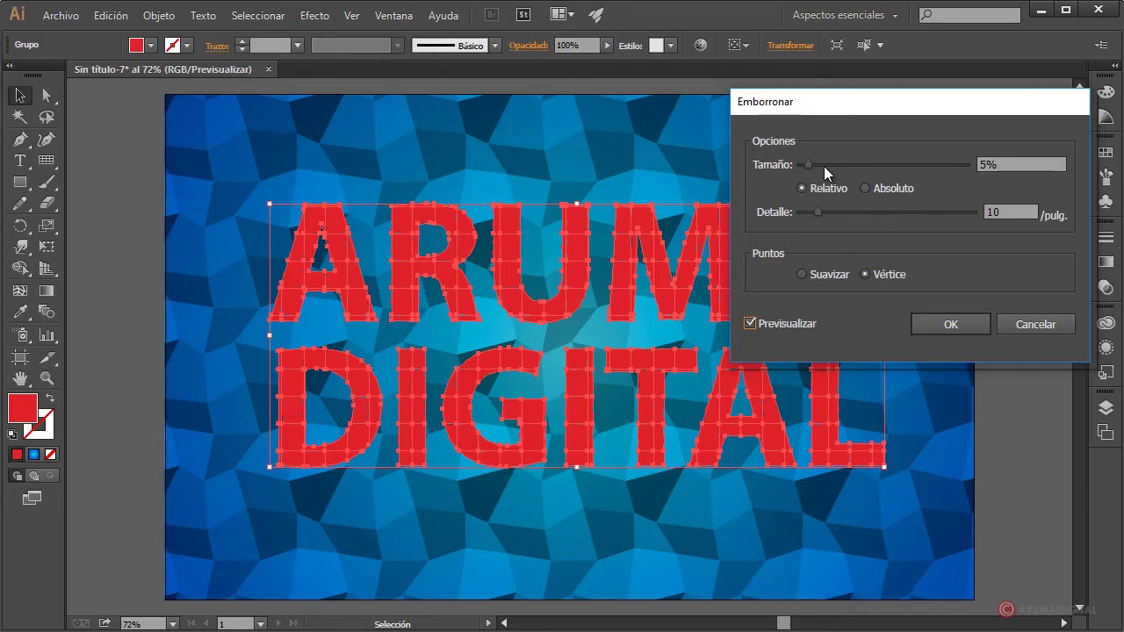
pyautogui.moveTo(830, 165); pyautogui.dragTo(857, 165)
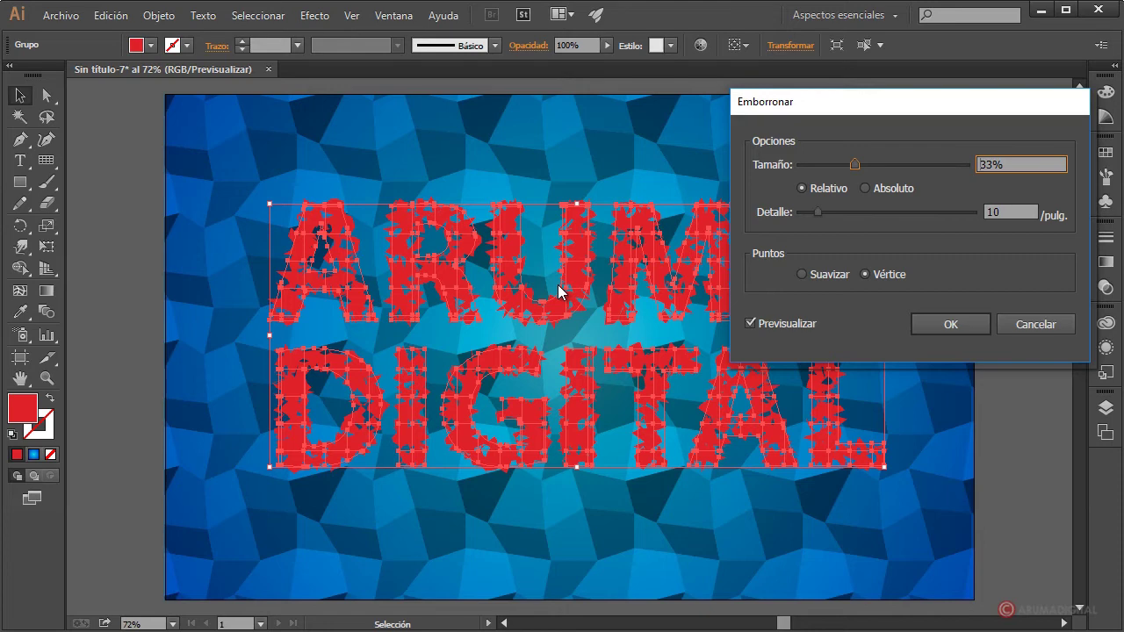
pyautogui.moveTo(819, 212); pyautogui.dragTo(797, 213)
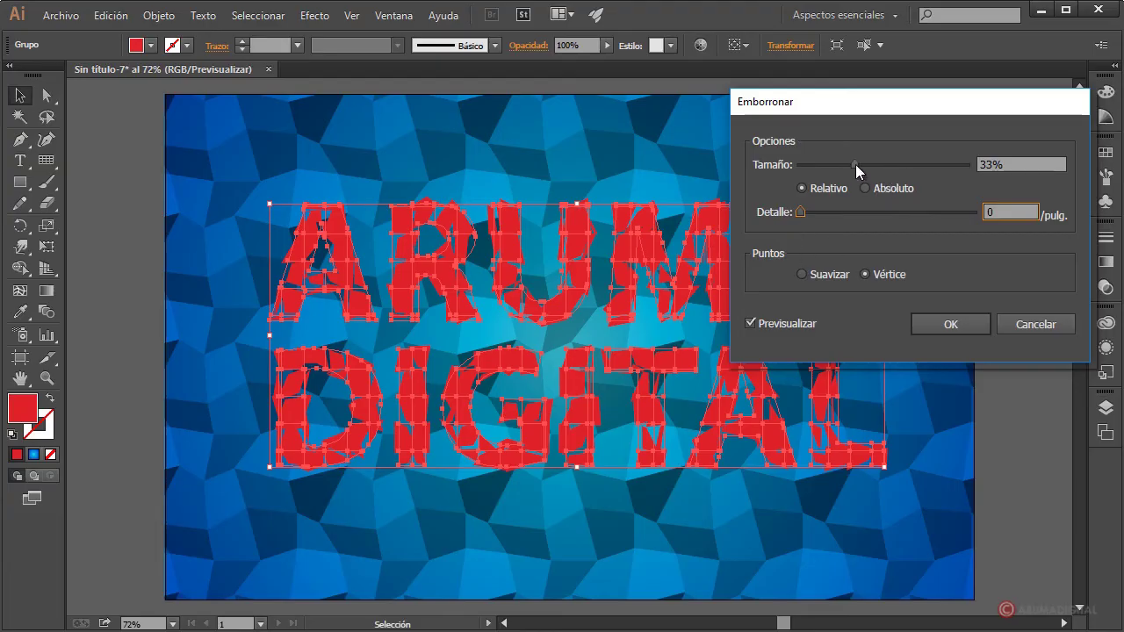
pyautogui.moveTo(855, 164); pyautogui.dragTo(849, 164)
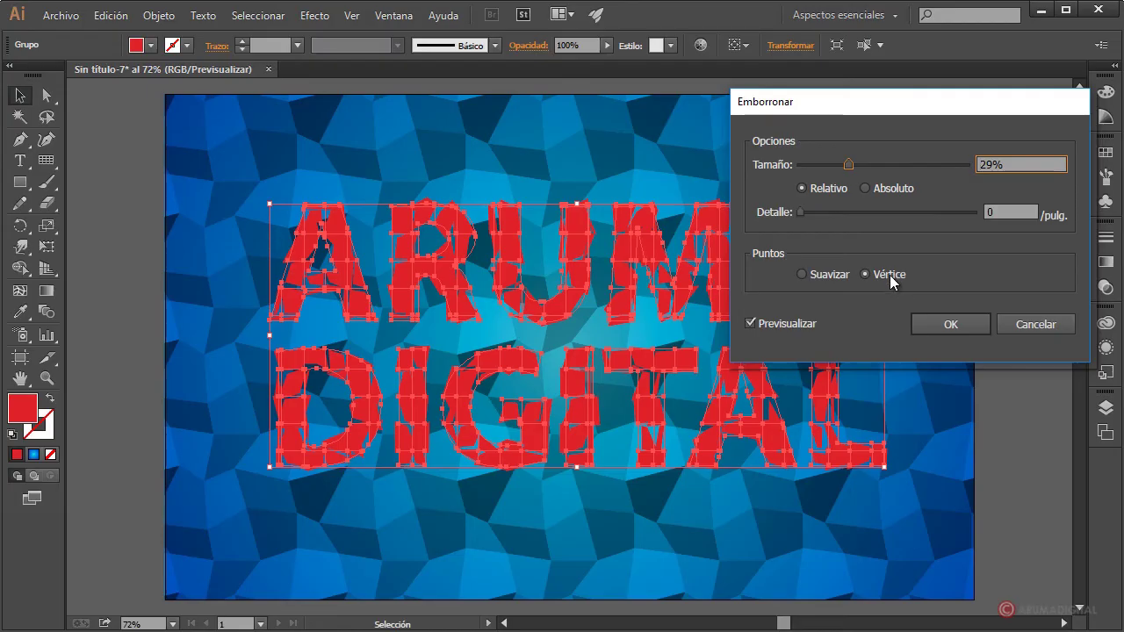
pyautogui.click(953, 324)
pyautogui.click(1011, 372)
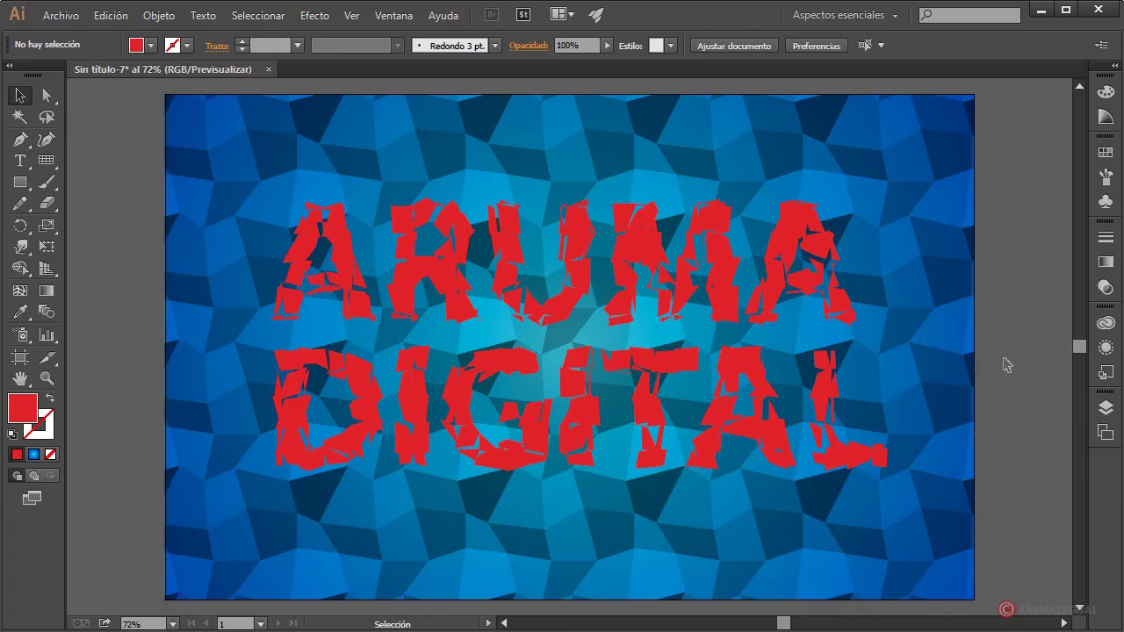
pyautogui.click(811, 276)
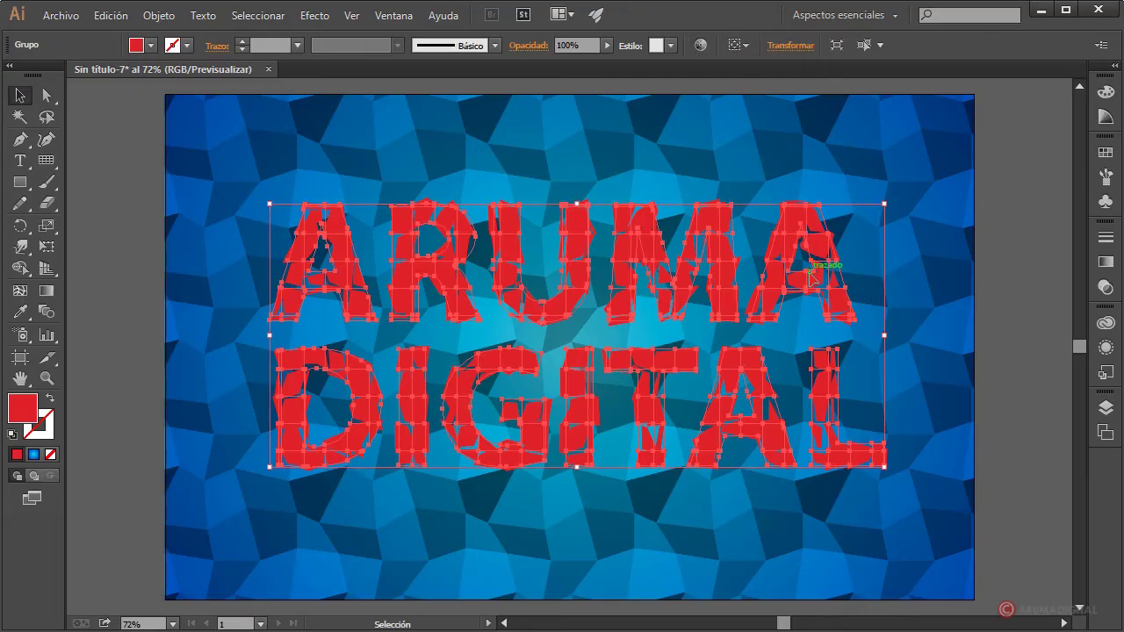
# Add a 4 px Offset Path effect to the roughened letters, then deselect them
pyautogui.click(314, 16)
pyautogui.moveTo(339, 242)
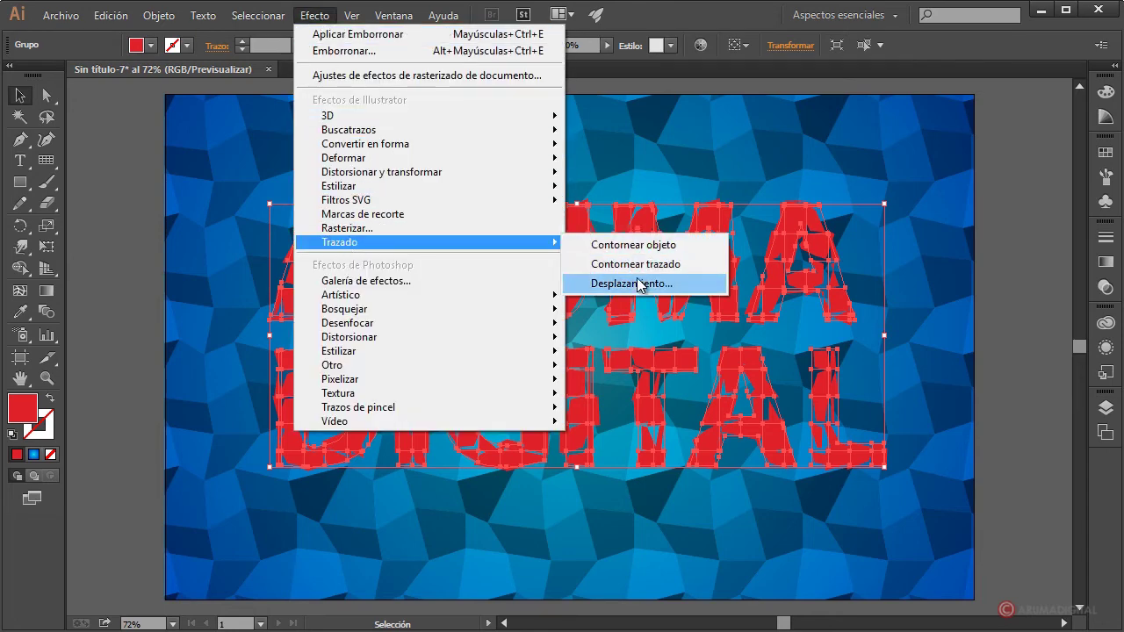
pyautogui.click(634, 284)
pyautogui.click(728, 408)
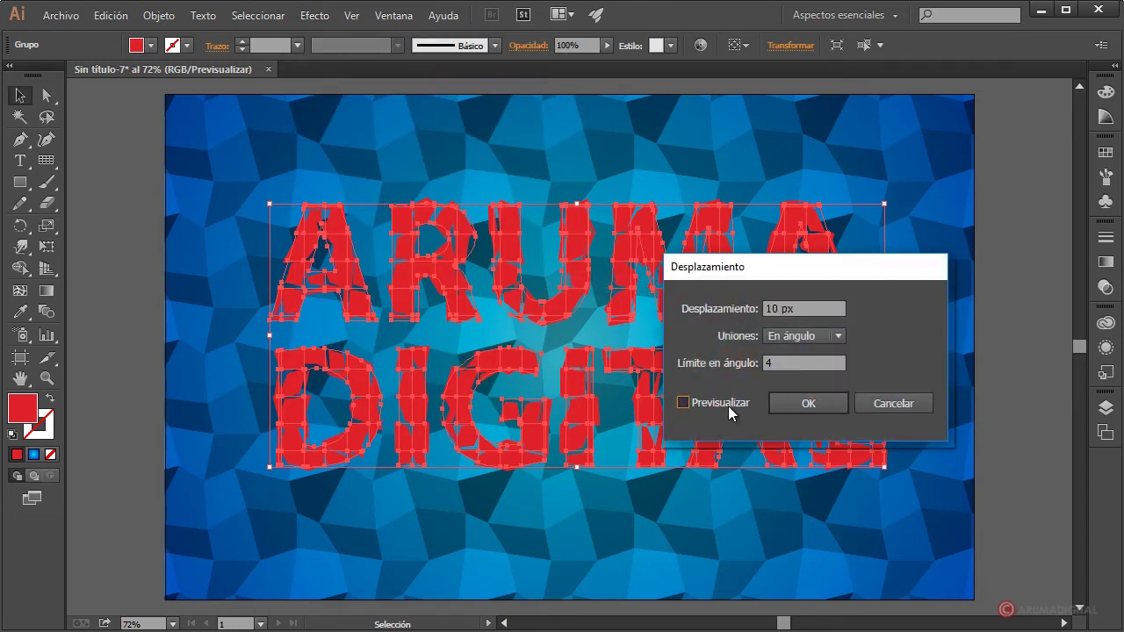
pyautogui.press('space')
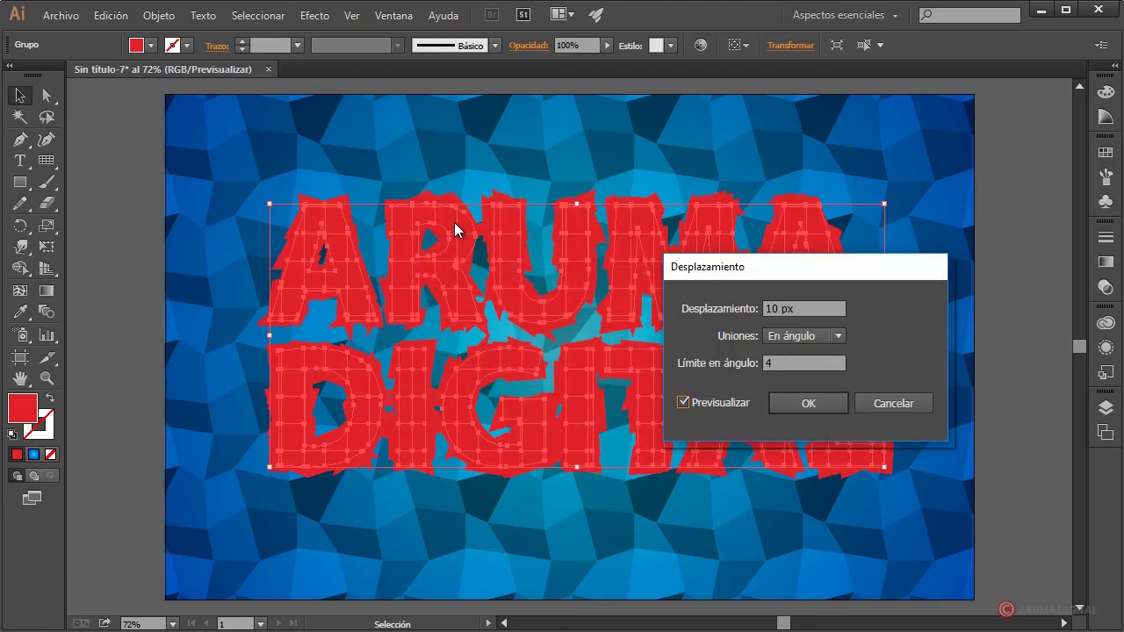
pyautogui.doubleClick(777, 308)
pyautogui.write('4')
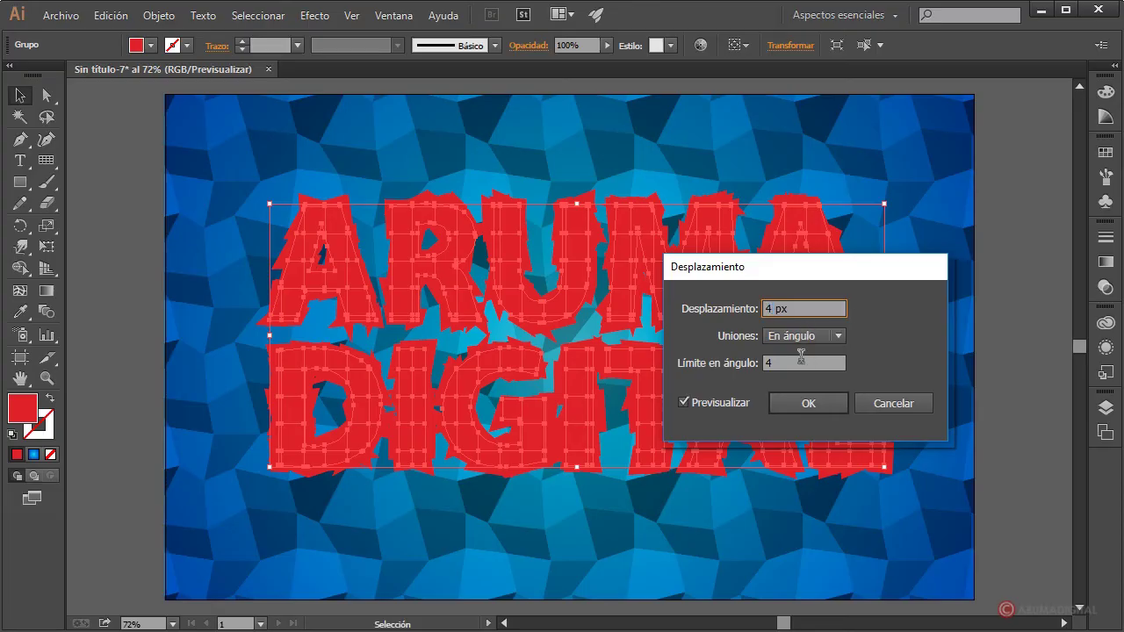
pyautogui.press('Tab')
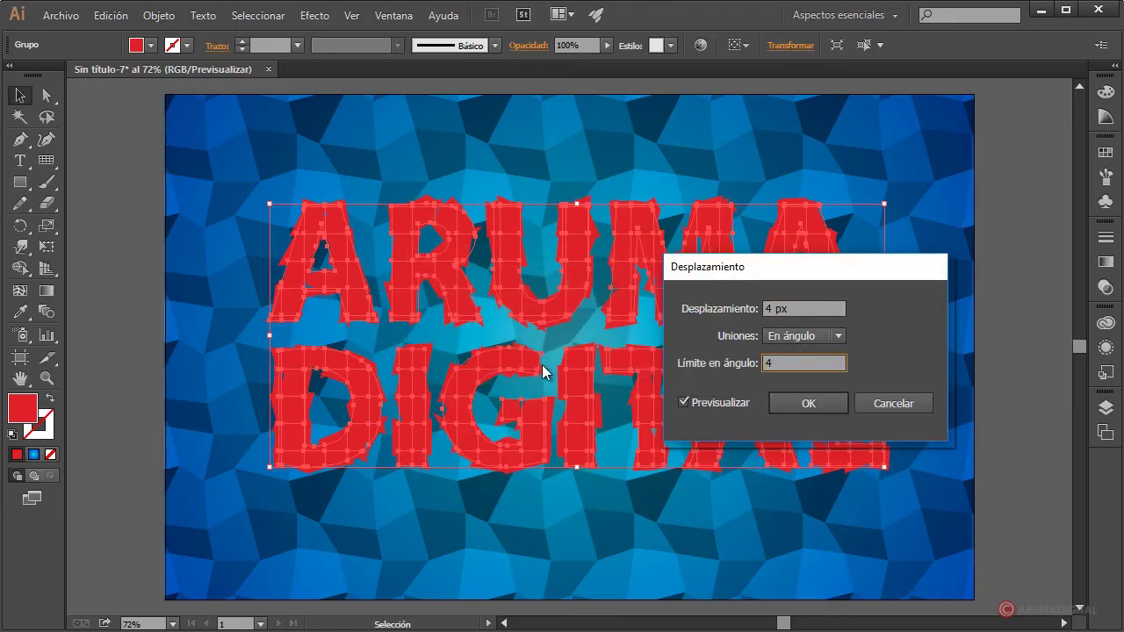
pyautogui.click(812, 406)
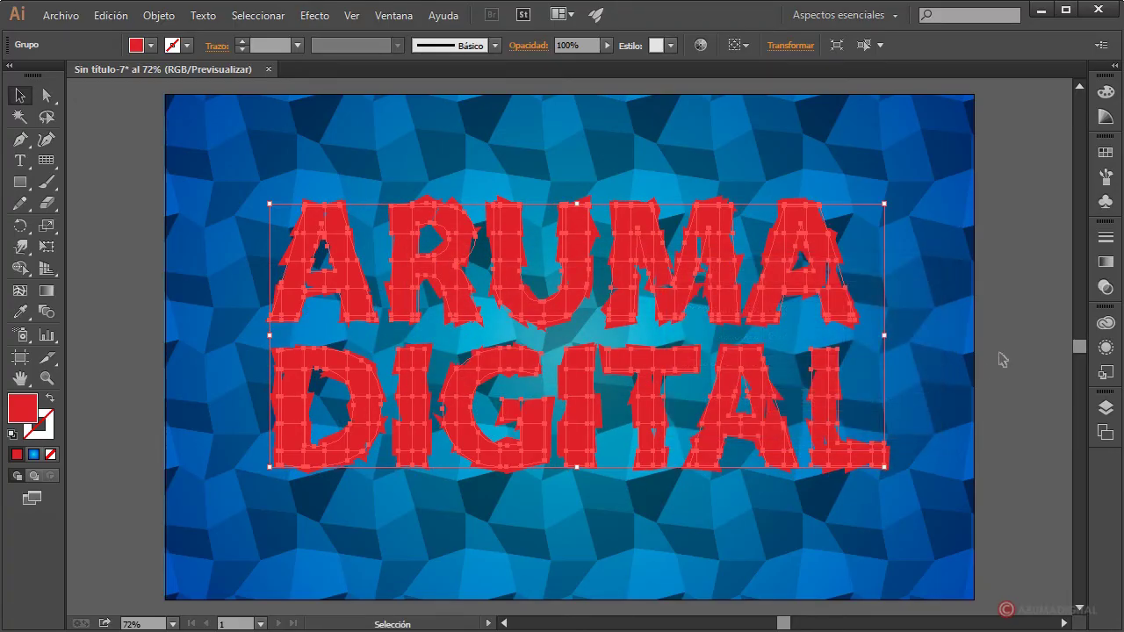
pyautogui.click(998, 357)
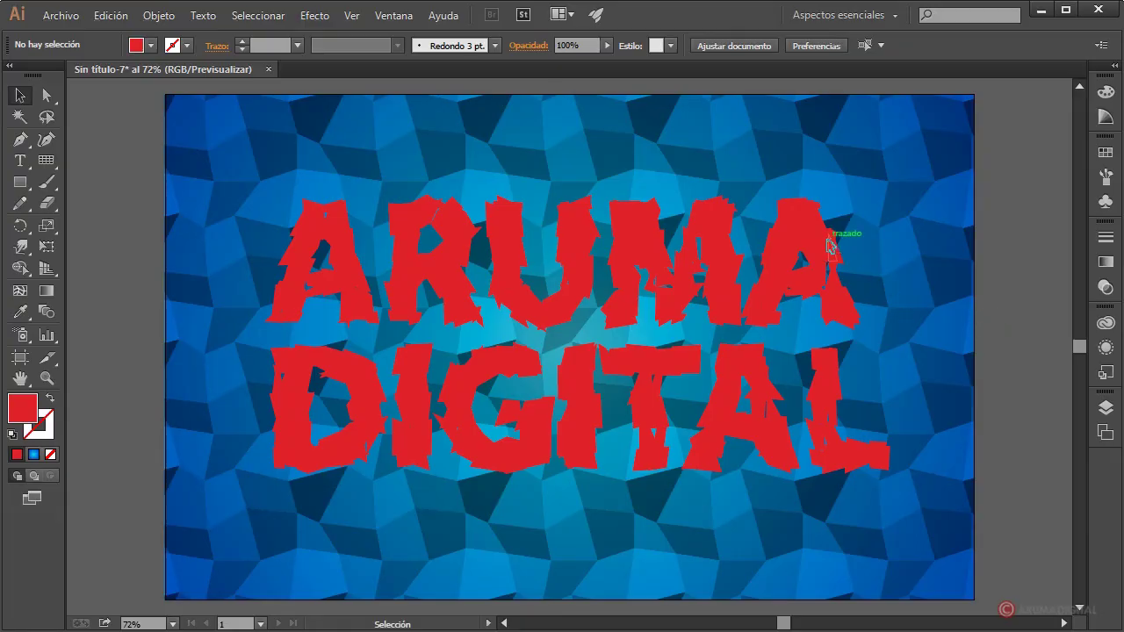
# Place a copy of the letters left of the artboard, expand it and unite it in Pathfinder
pyautogui.moveTo(828, 244)
pyautogui.mouseDown()
pyautogui.moveTo(231, 254)
pyautogui.moveTo(270, 384)
pyautogui.moveTo(194, 309)
pyautogui.mouseUp()
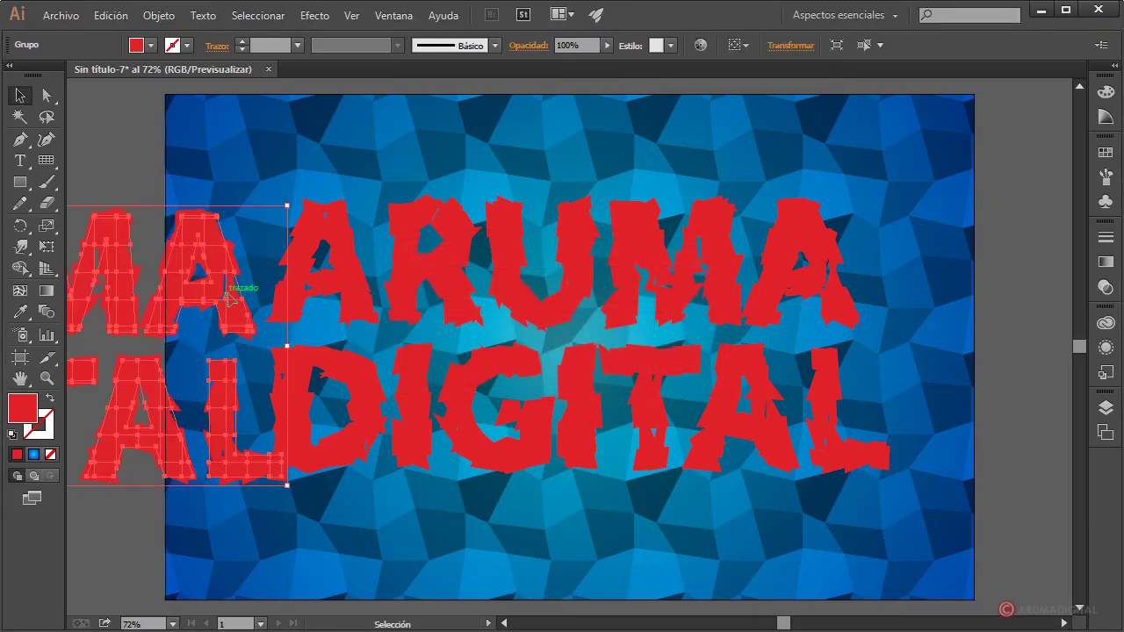
pyautogui.click(159, 16)
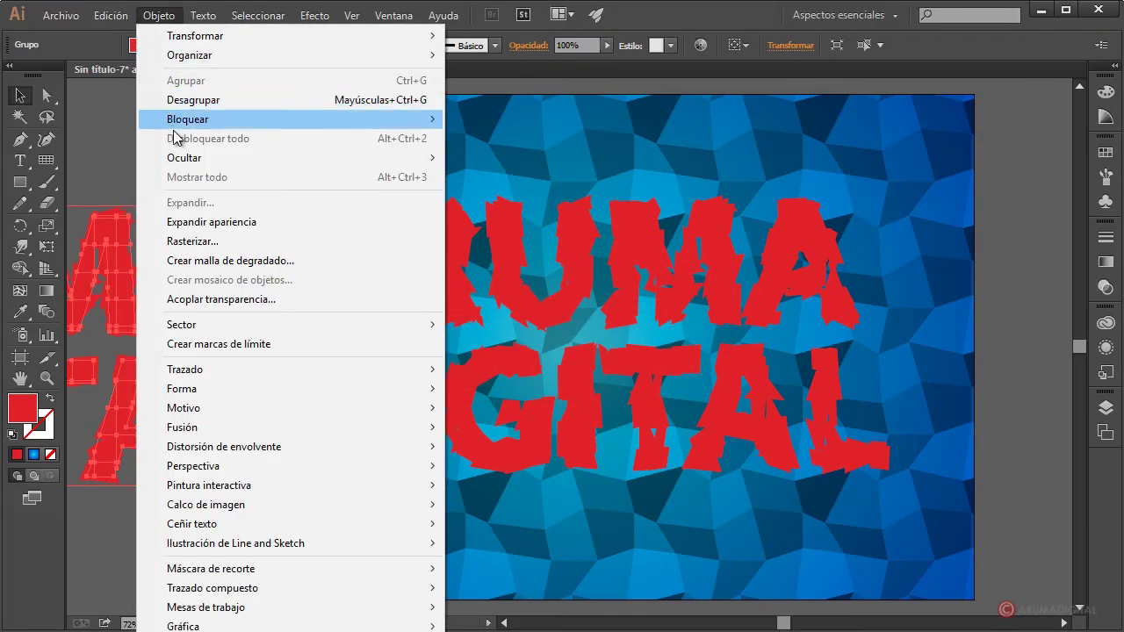
pyautogui.click(193, 222)
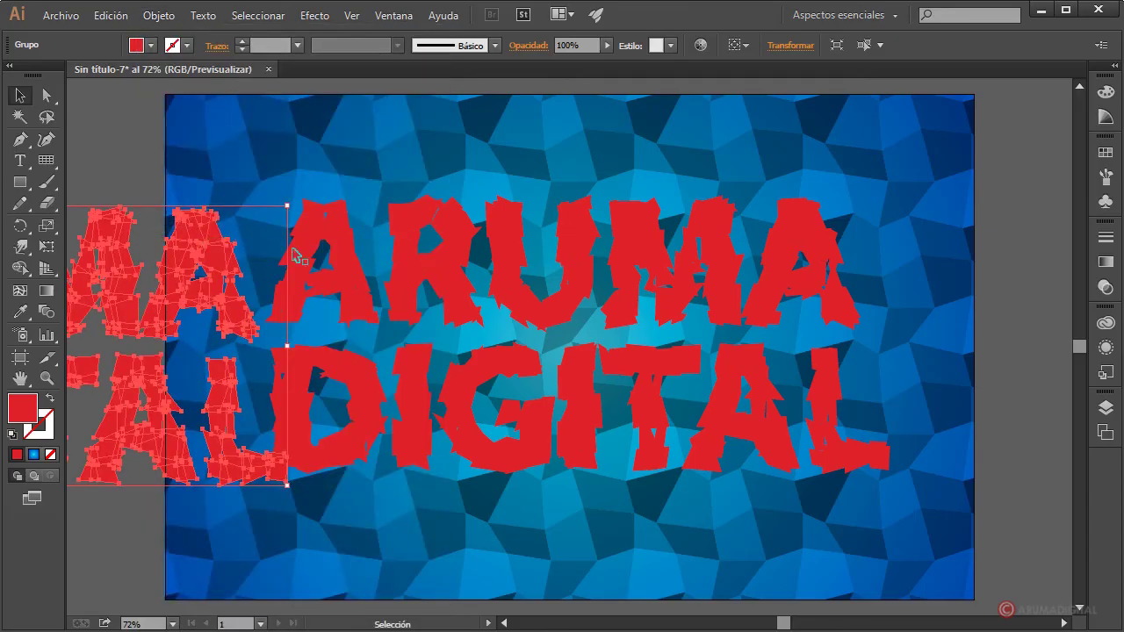
pyautogui.click(393, 15)
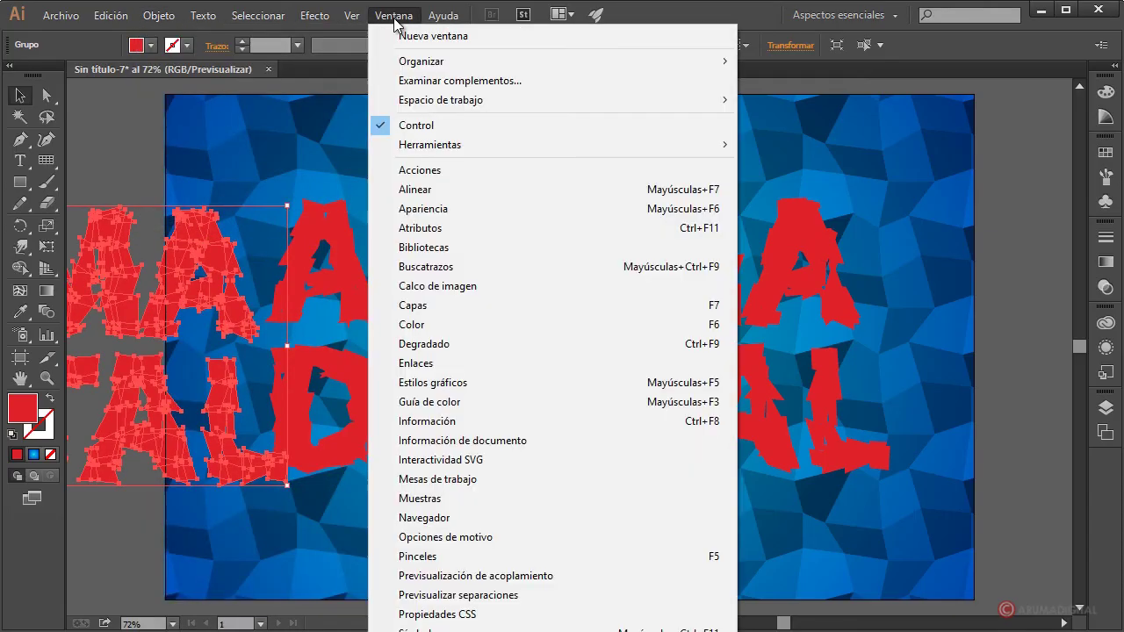
pyautogui.click(429, 267)
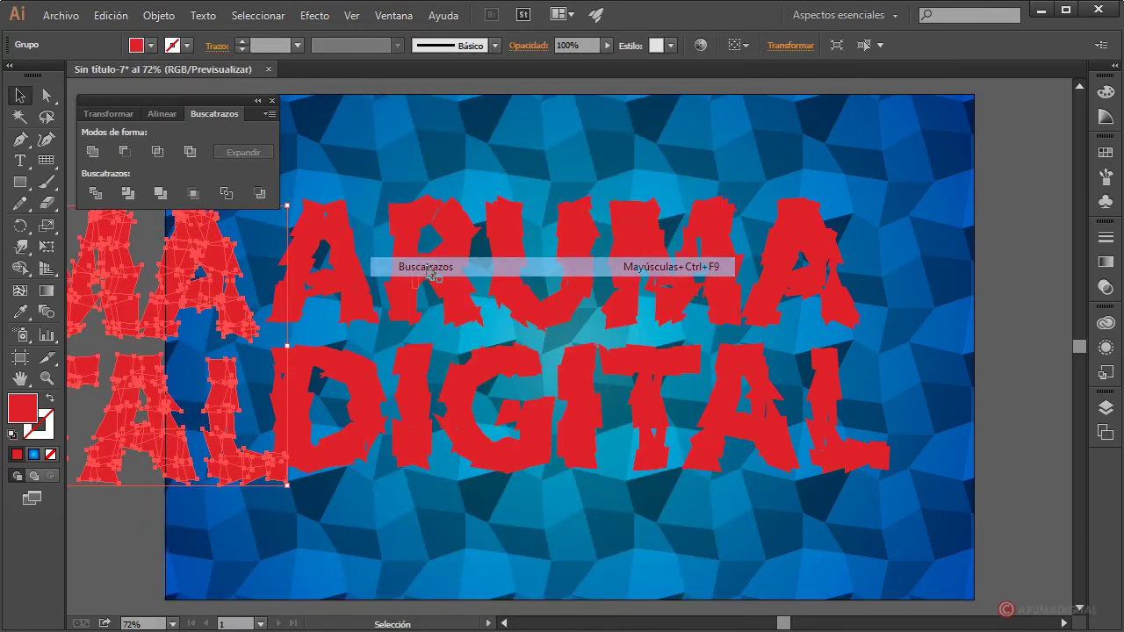
pyautogui.click(92, 152)
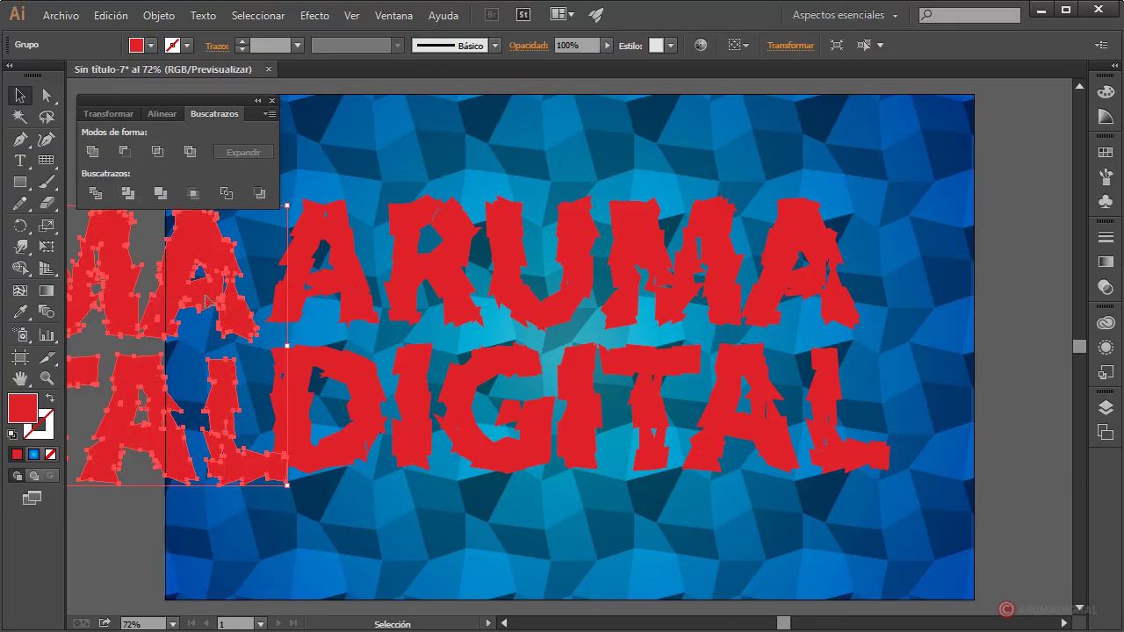
pyautogui.click(272, 100)
# Expand the original letters' appearance and fill them with a linear gradient
pyautogui.click(452, 278)
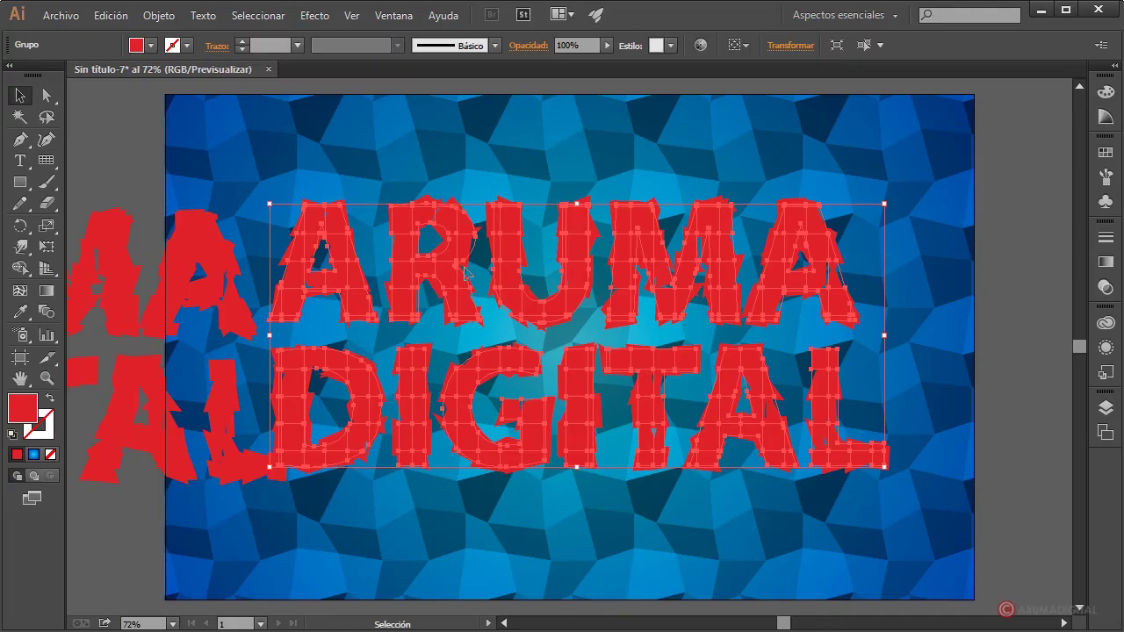
pyautogui.click(159, 17)
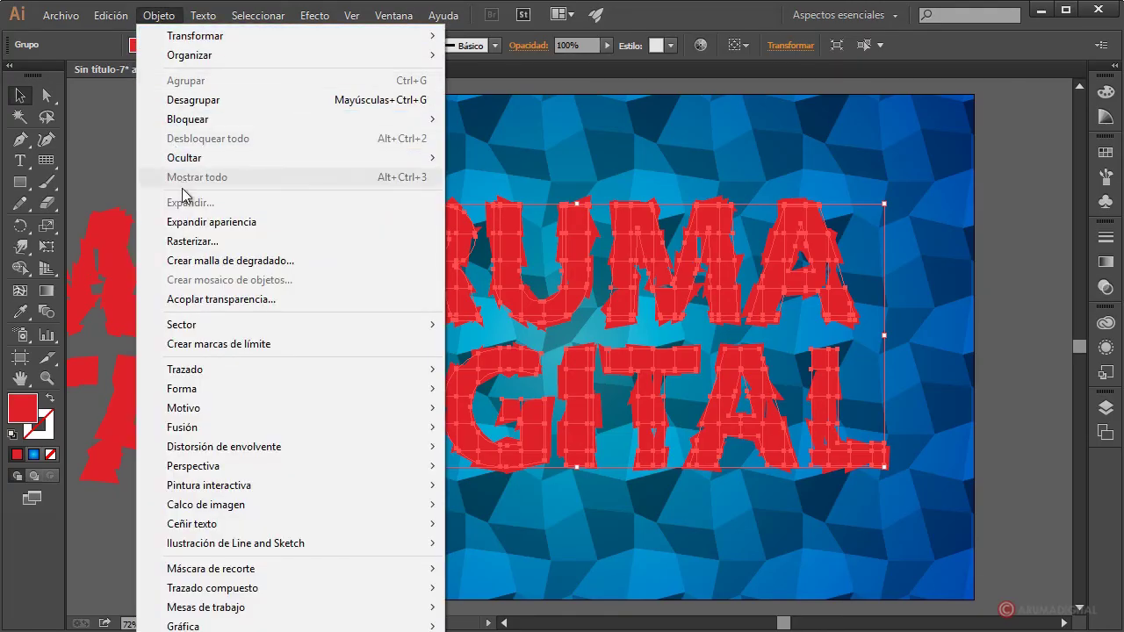
pyautogui.click(195, 222)
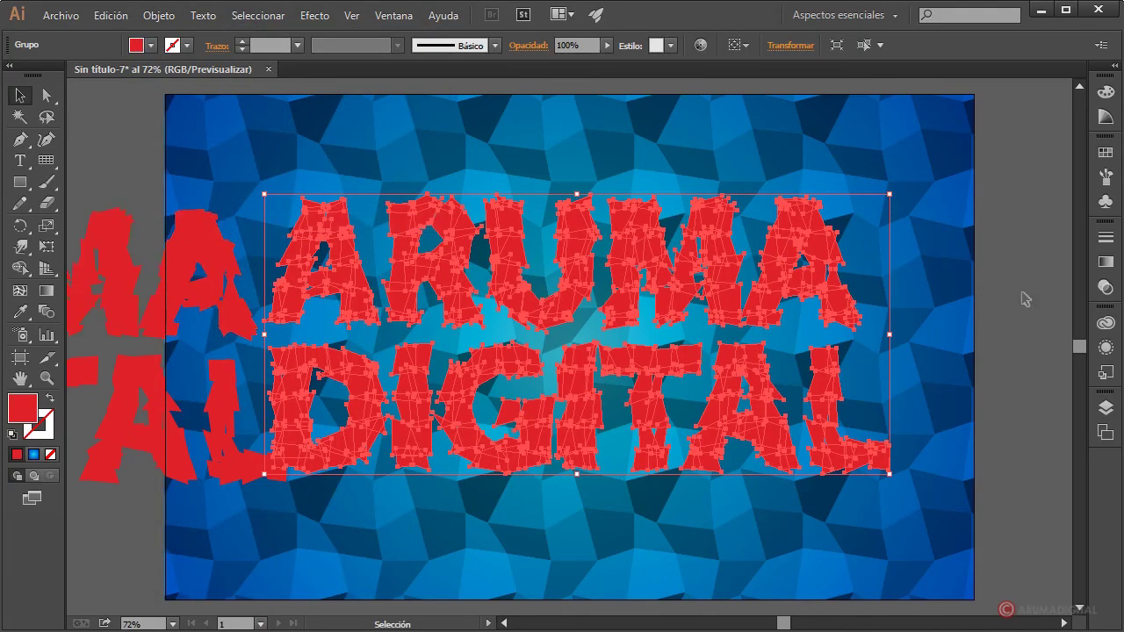
pyautogui.click(1105, 262)
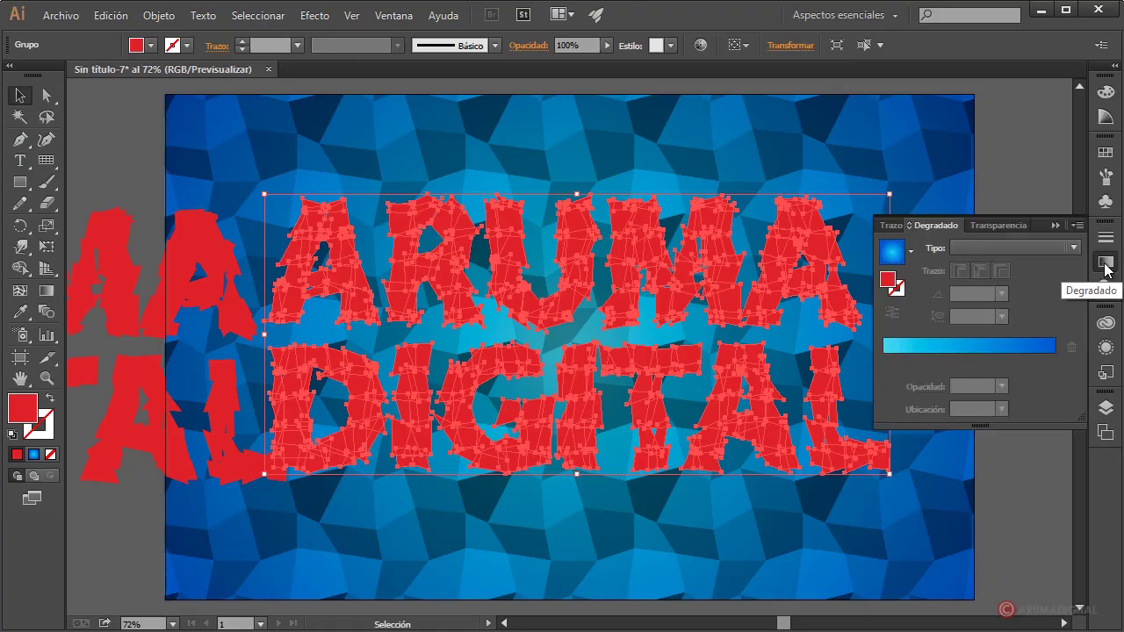
pyautogui.click(999, 245)
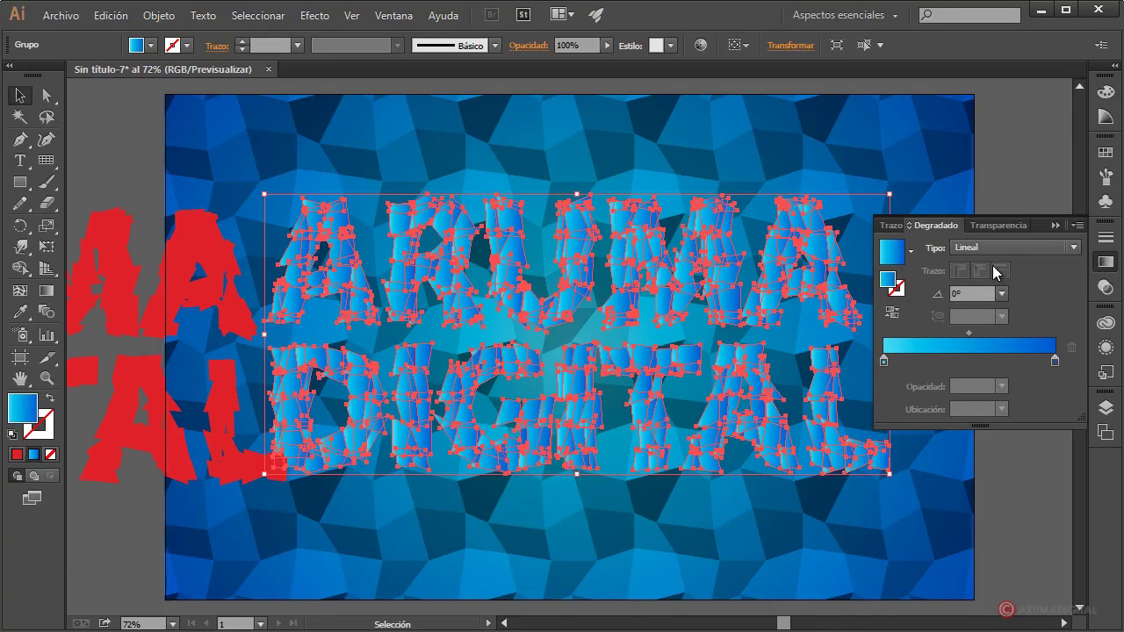
# Set the gradient's left stop to a dark grey swatch
pyautogui.doubleClick(884, 361)
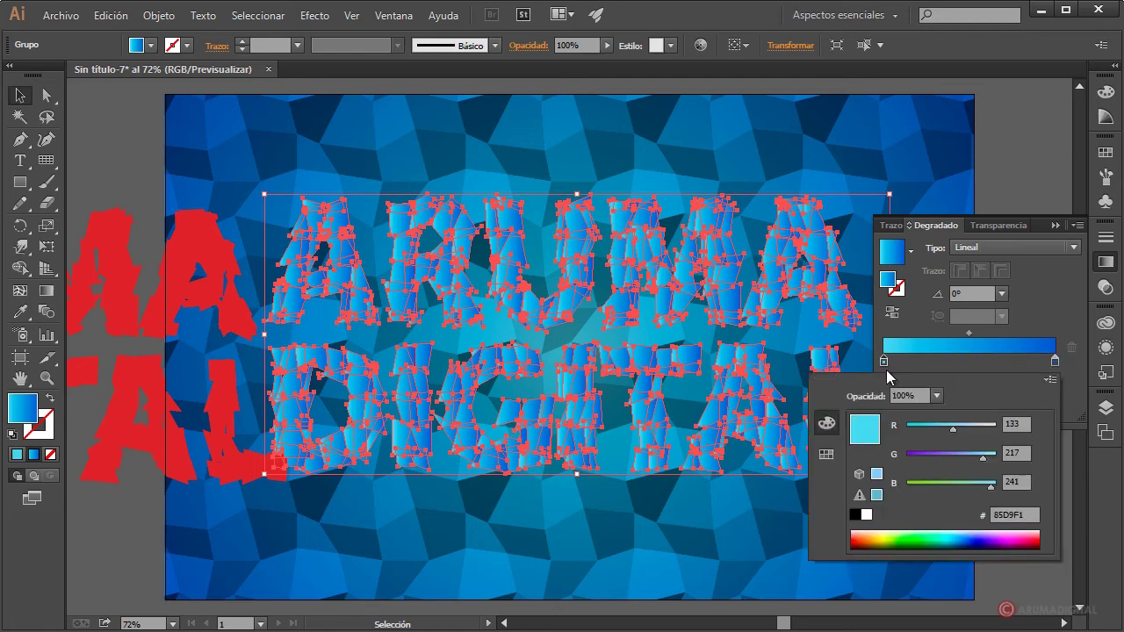
pyautogui.click(826, 455)
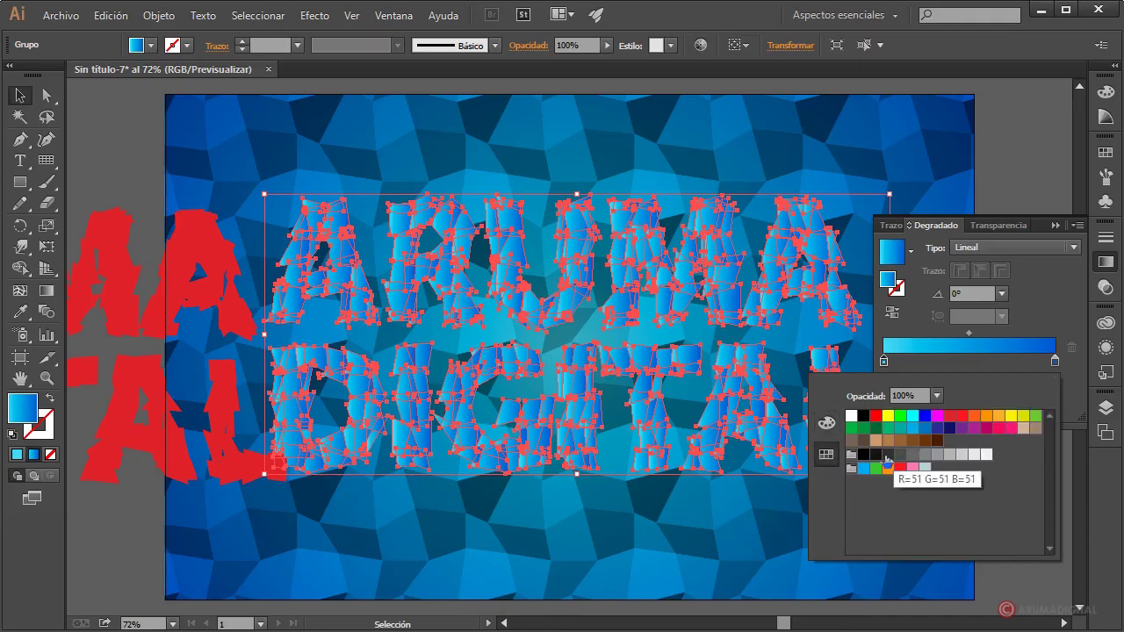
pyautogui.click(887, 456)
pyautogui.click(898, 454)
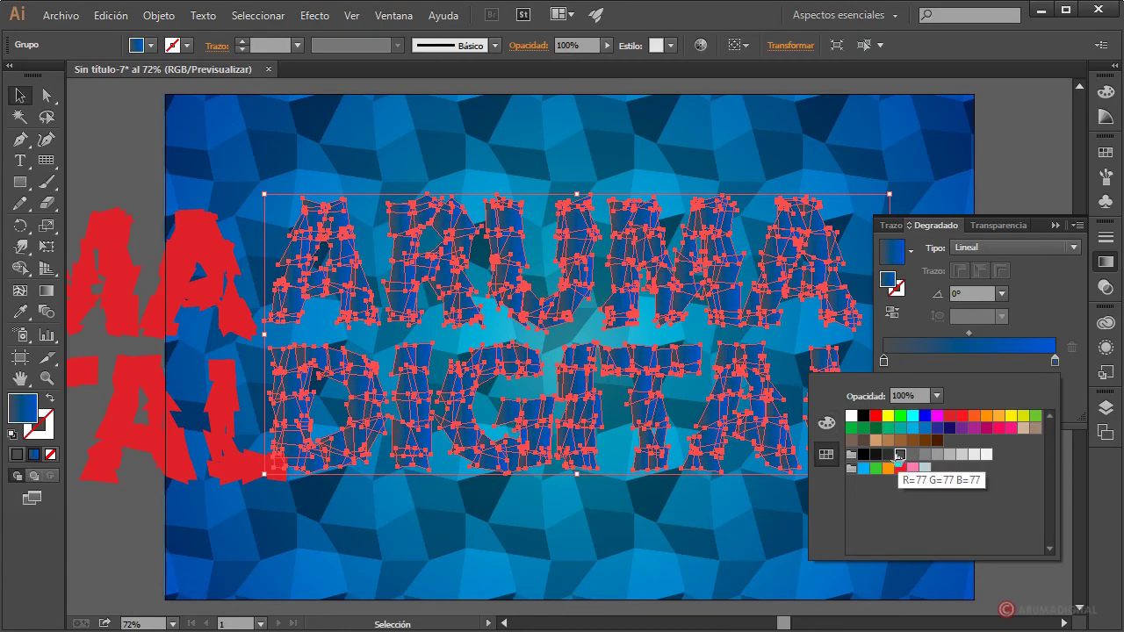
pyautogui.click(888, 454)
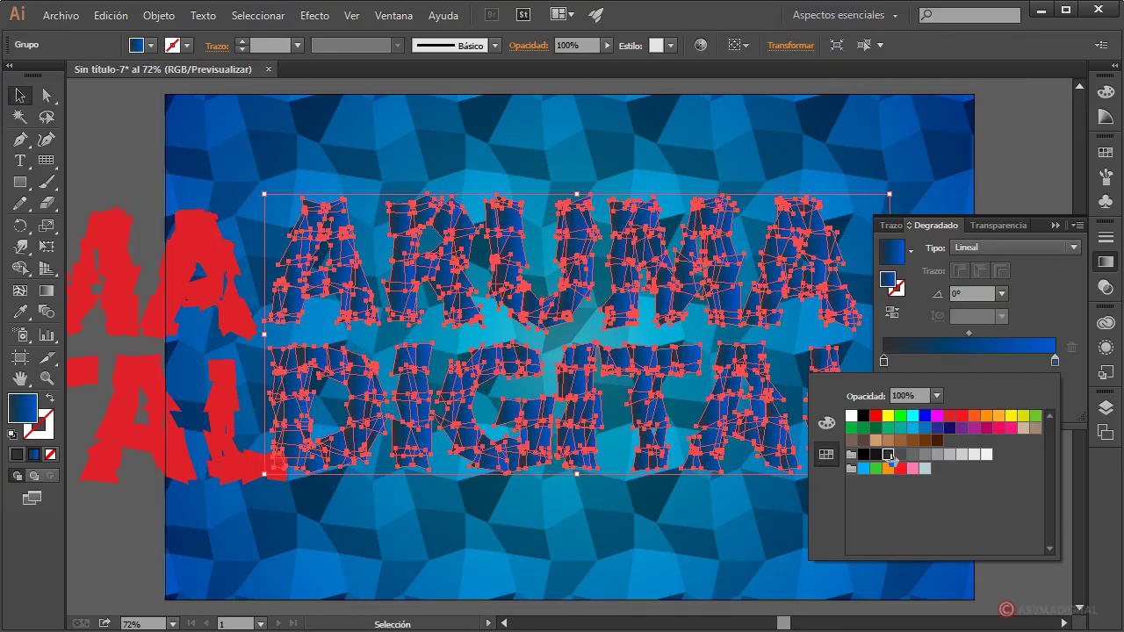
# Make the right gradient stop light grey and angle the gradient at -45°
pyautogui.click(1054, 362)
pyautogui.doubleClick(1053, 362)
pyautogui.click(961, 455)
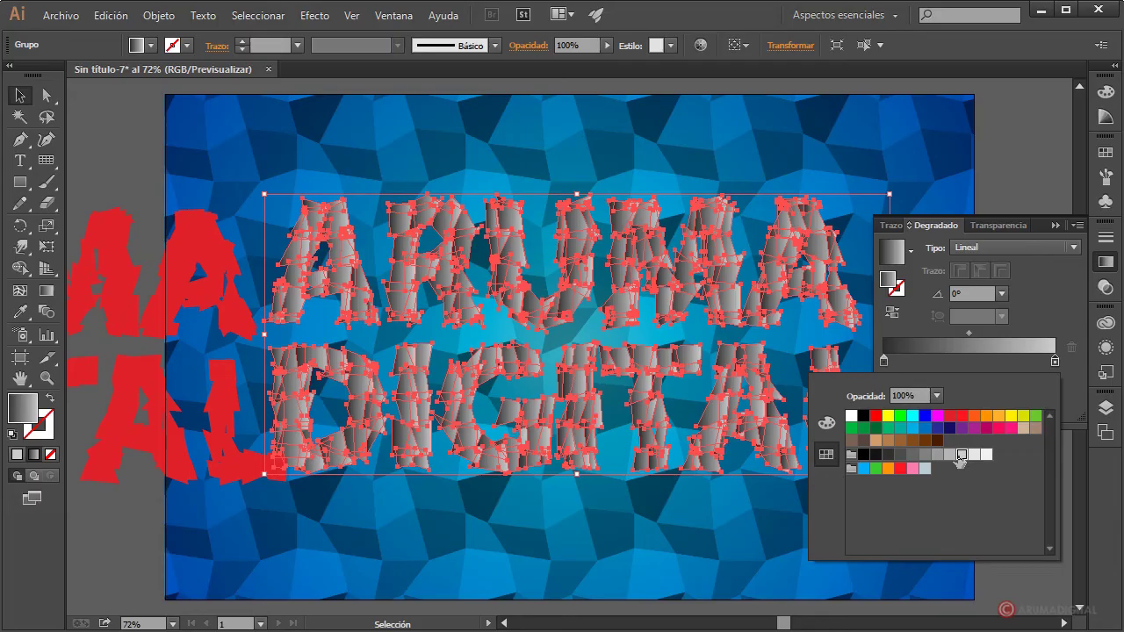
pyautogui.click(1034, 308)
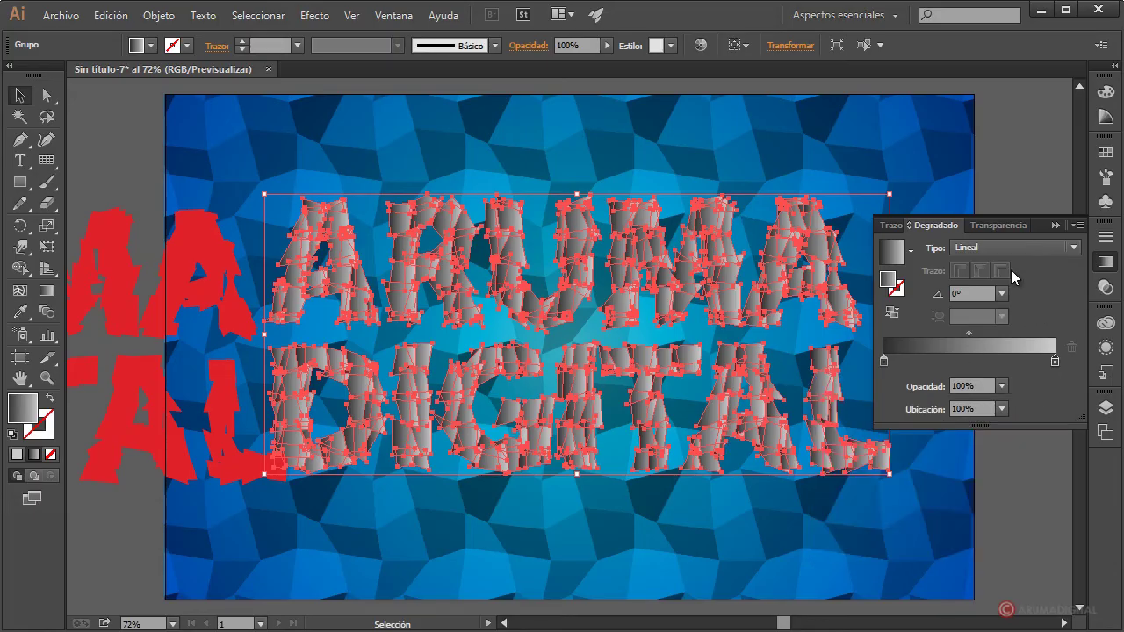
pyautogui.click(1001, 294)
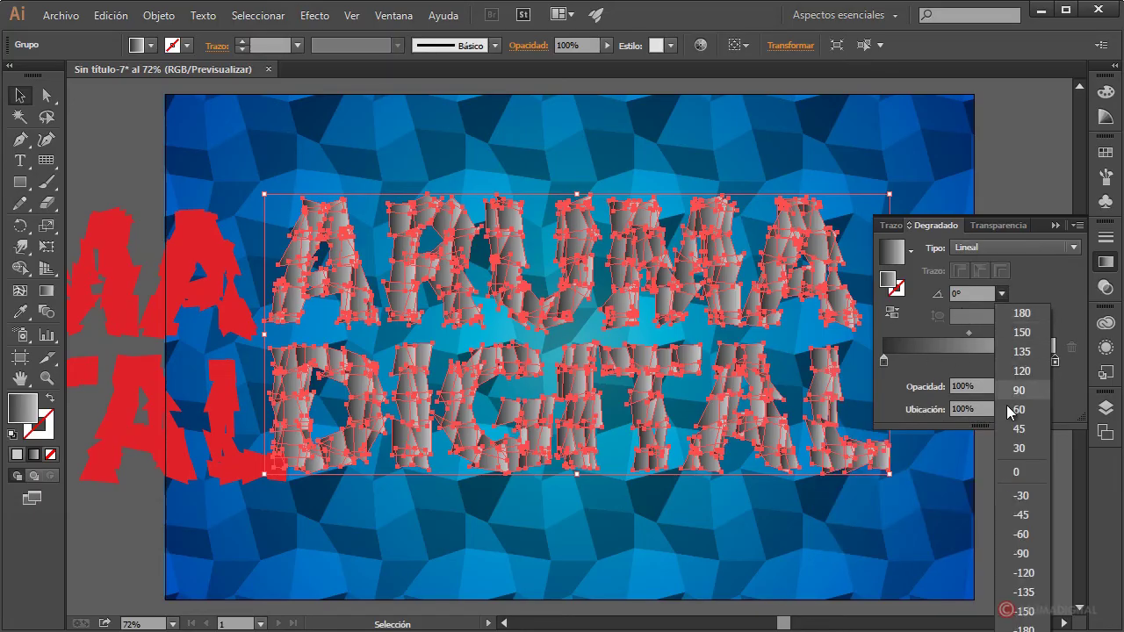
pyautogui.click(1022, 515)
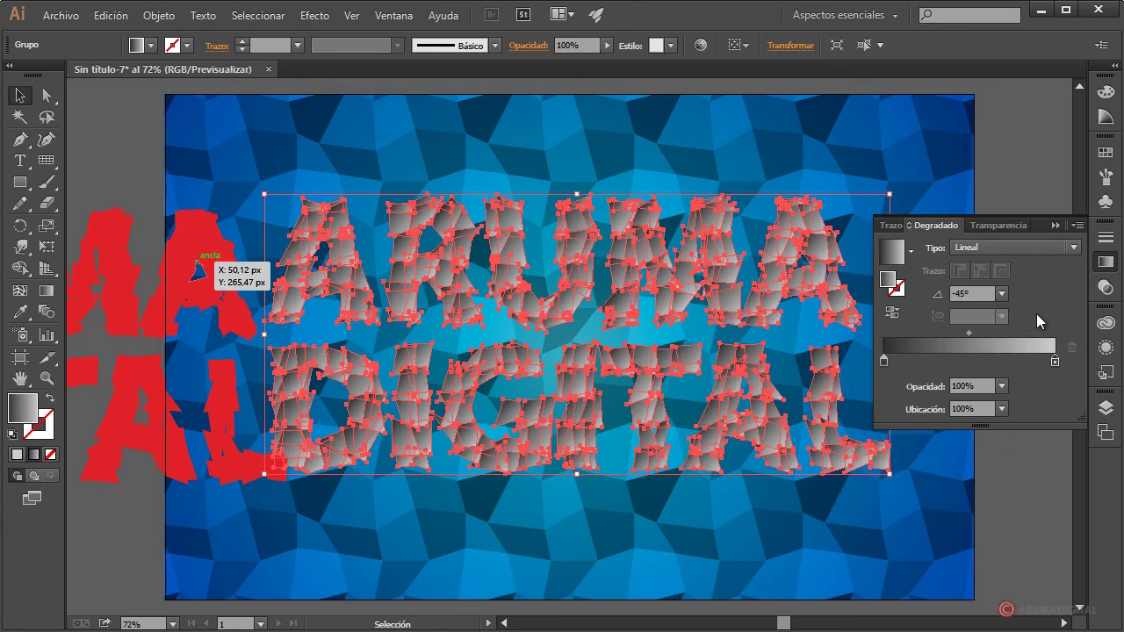
pyautogui.click(1053, 223)
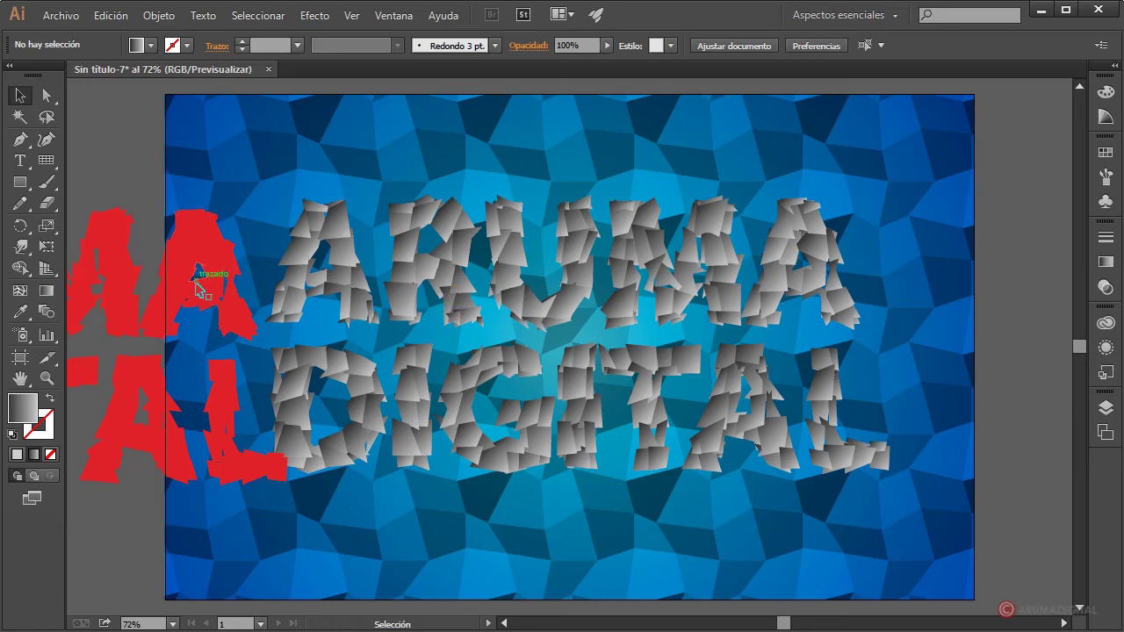
# Drag the red merged copy onto the grey gradient letters and reselect the red group
pyautogui.moveTo(211, 297)
pyautogui.mouseDown()
pyautogui.moveTo(494, 305)
pyautogui.moveTo(801, 283)
pyautogui.mouseUp()
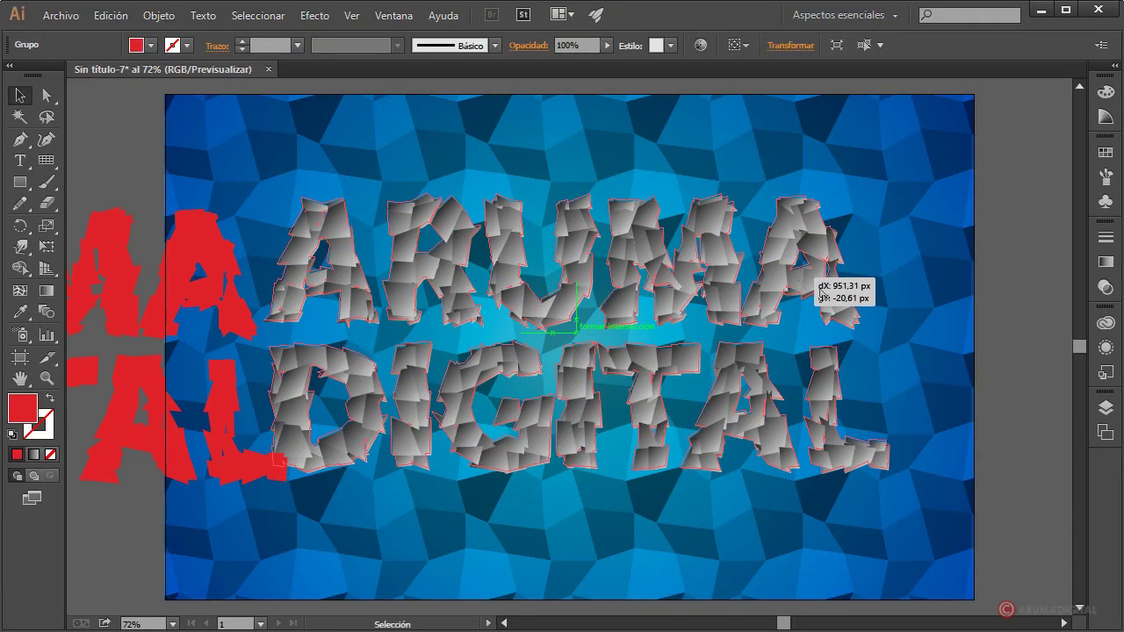
pyautogui.click(1009, 265)
pyautogui.click(844, 290)
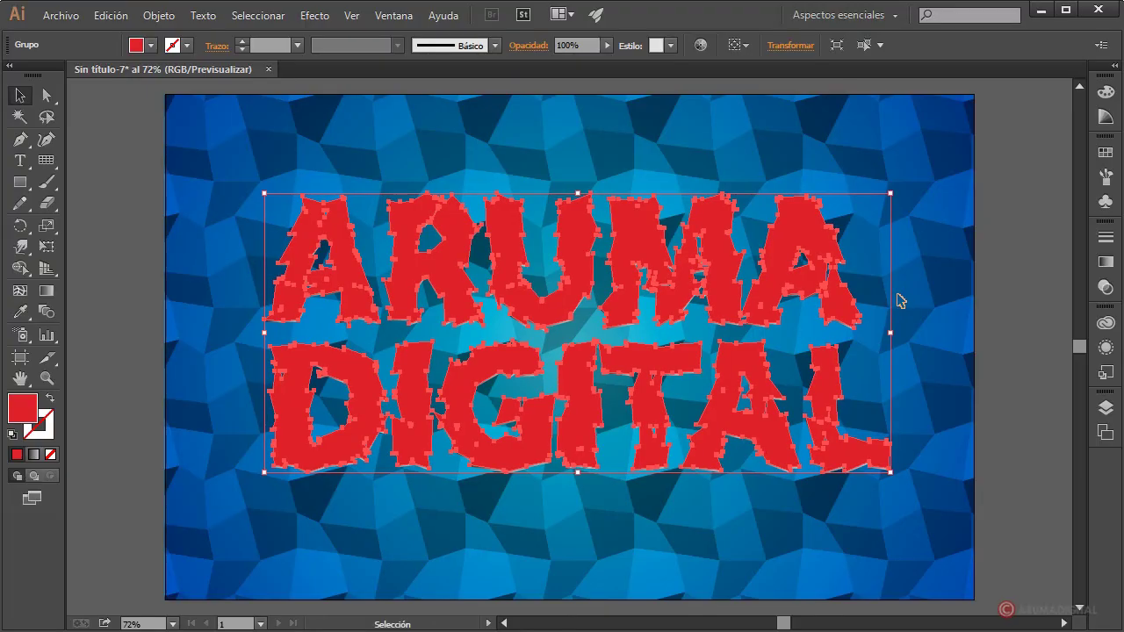
pyautogui.click(991, 299)
pyautogui.click(791, 281)
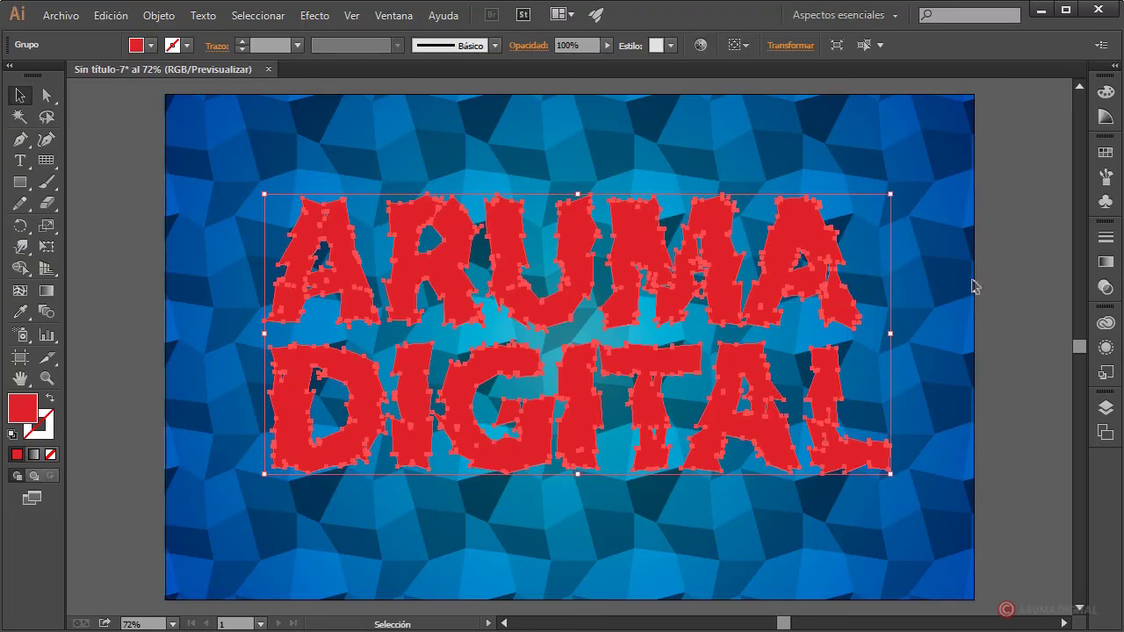
pyautogui.click(1011, 290)
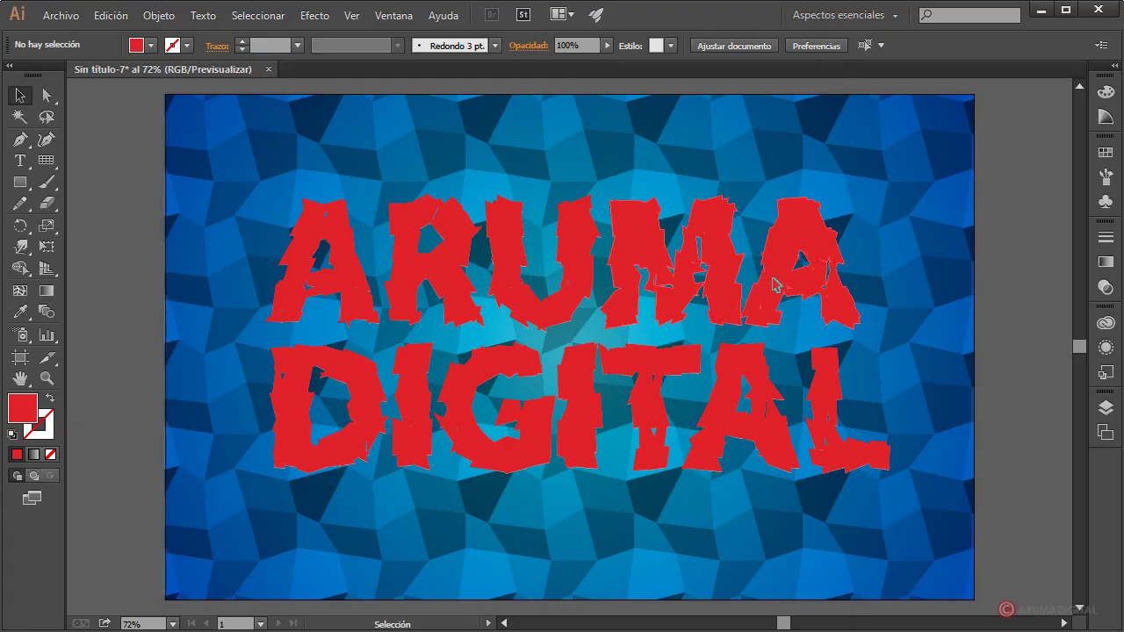
pyautogui.click(702, 260)
pyautogui.click(1018, 319)
pyautogui.click(780, 277)
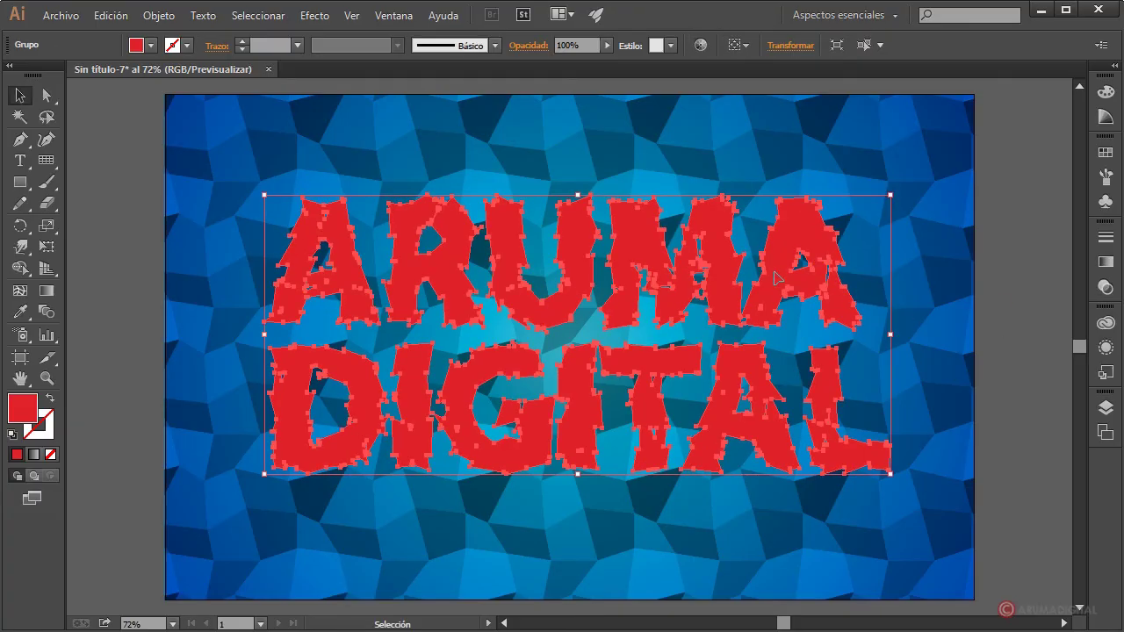
# Give the red letters a linear gradient running vertically at 90°
pyautogui.click(1109, 261)
pyautogui.click(1010, 247)
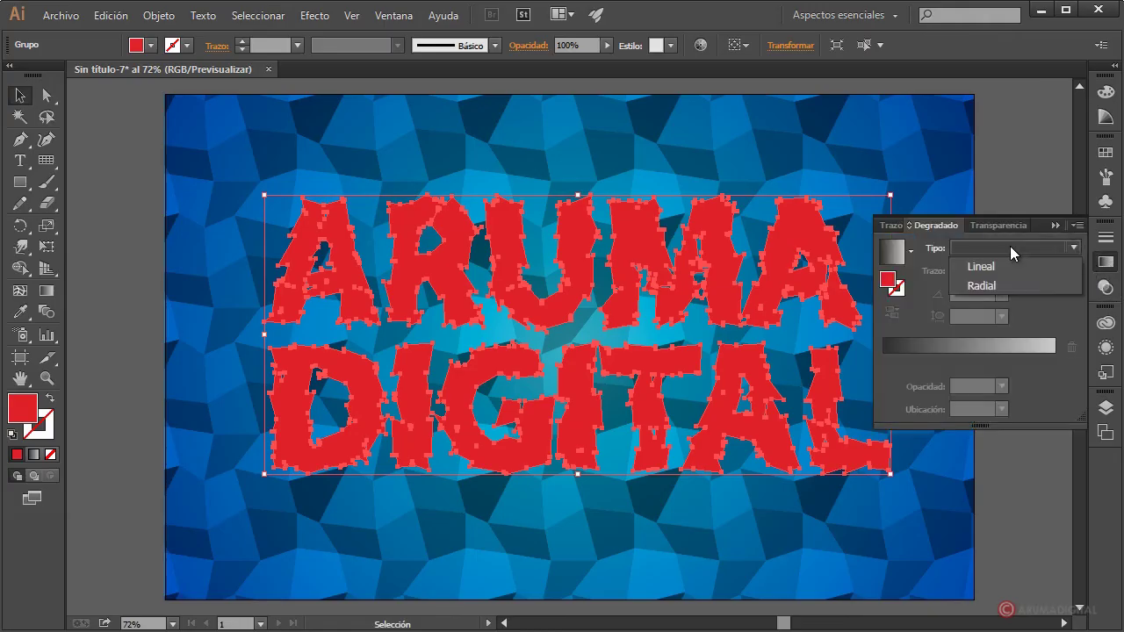
pyautogui.click(999, 271)
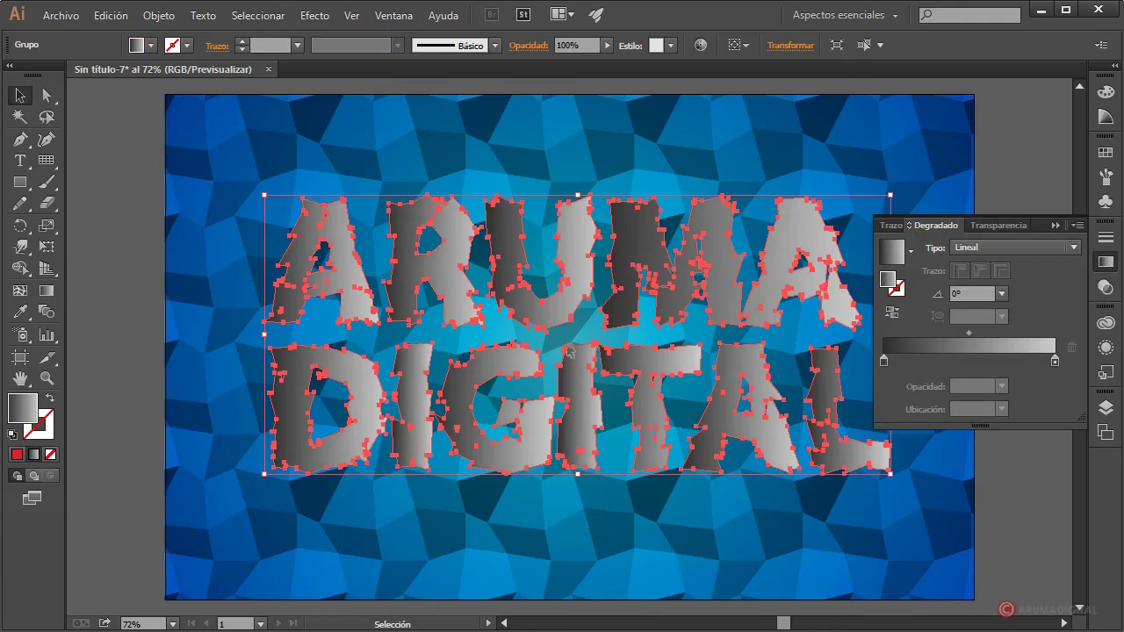
pyautogui.click(1003, 294)
pyautogui.click(1020, 390)
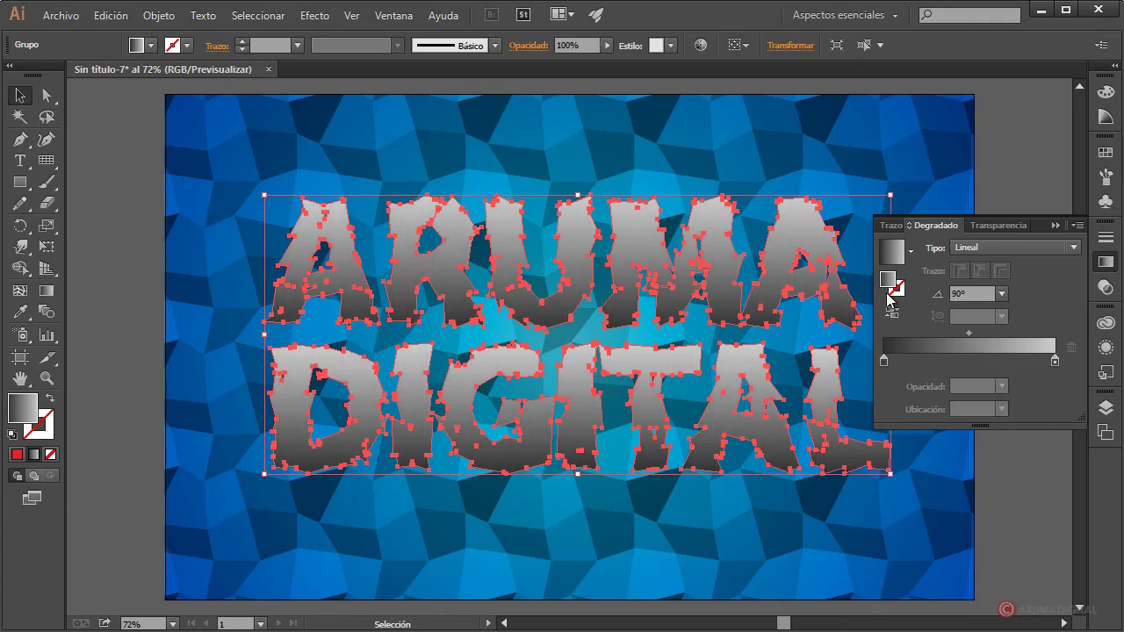
# Set the bottom gradient stop to a very dark red using HSB brightness
pyautogui.doubleClick(883, 360)
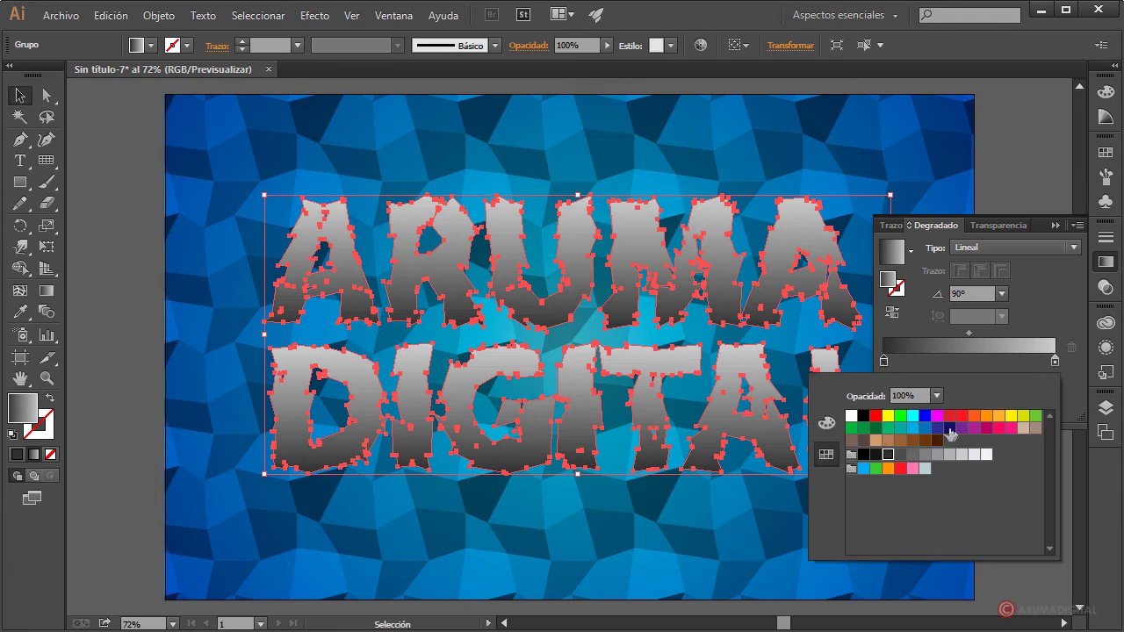
pyautogui.click(949, 415)
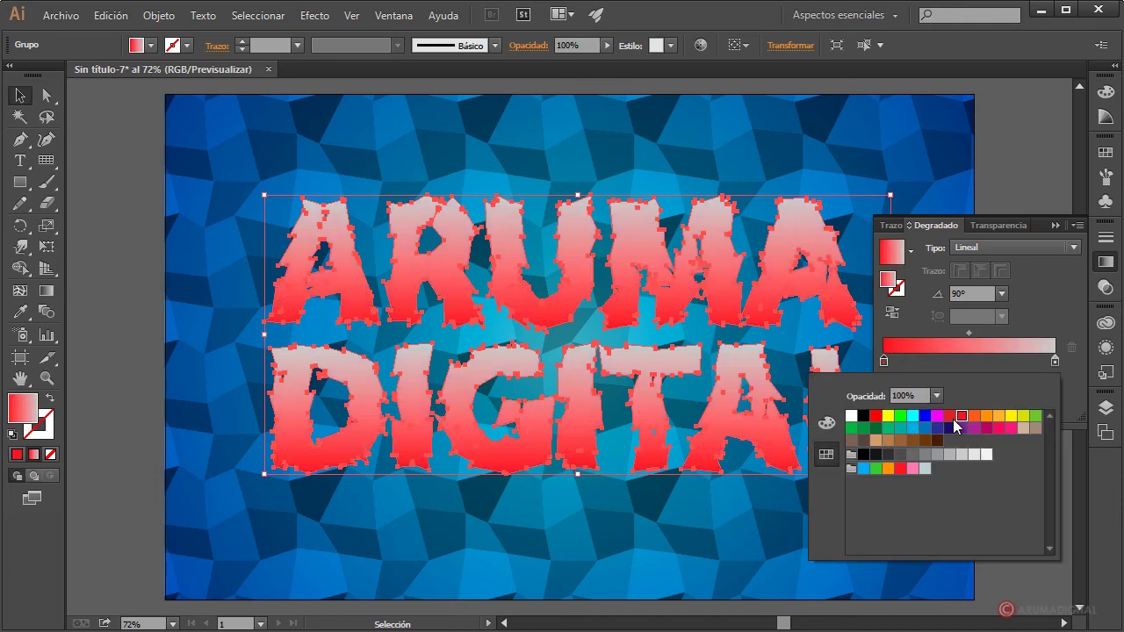
pyautogui.click(826, 425)
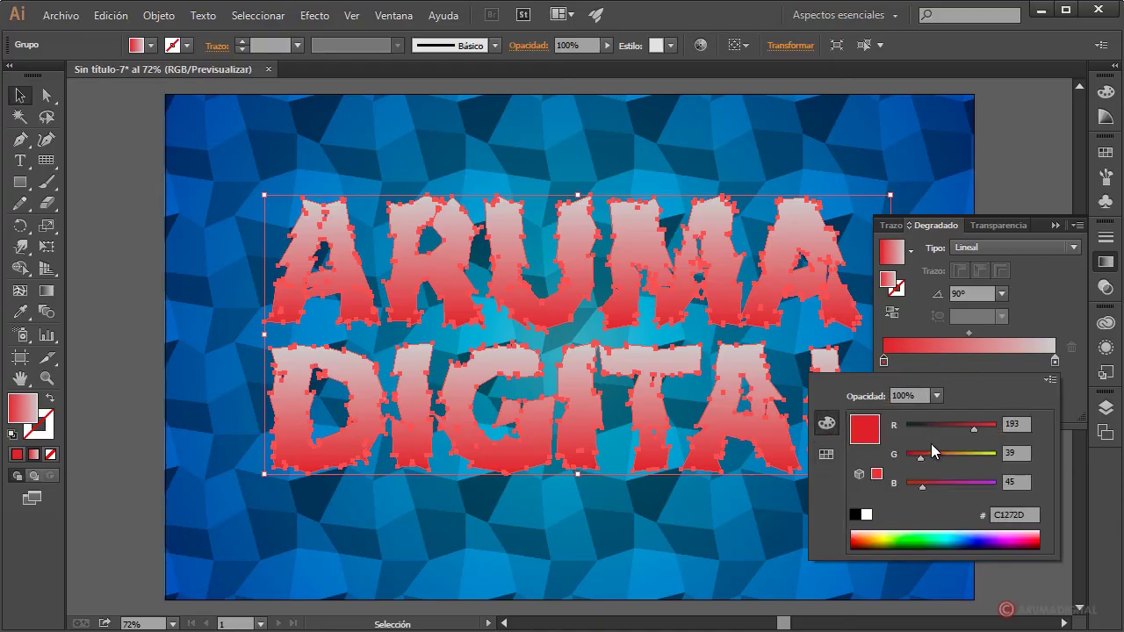
pyautogui.moveTo(962, 430)
pyautogui.mouseDown()
pyautogui.moveTo(940, 429)
pyautogui.moveTo(912, 457)
pyautogui.mouseUp()
pyautogui.click(1046, 381)
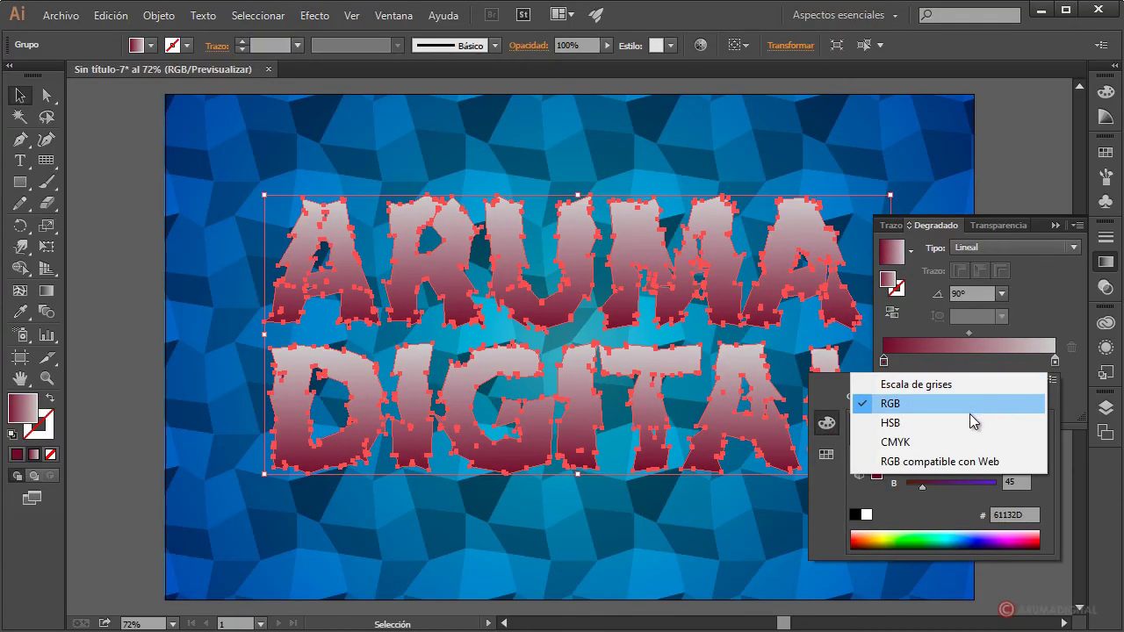
pyautogui.click(969, 417)
pyautogui.moveTo(938, 488); pyautogui.dragTo(926, 488)
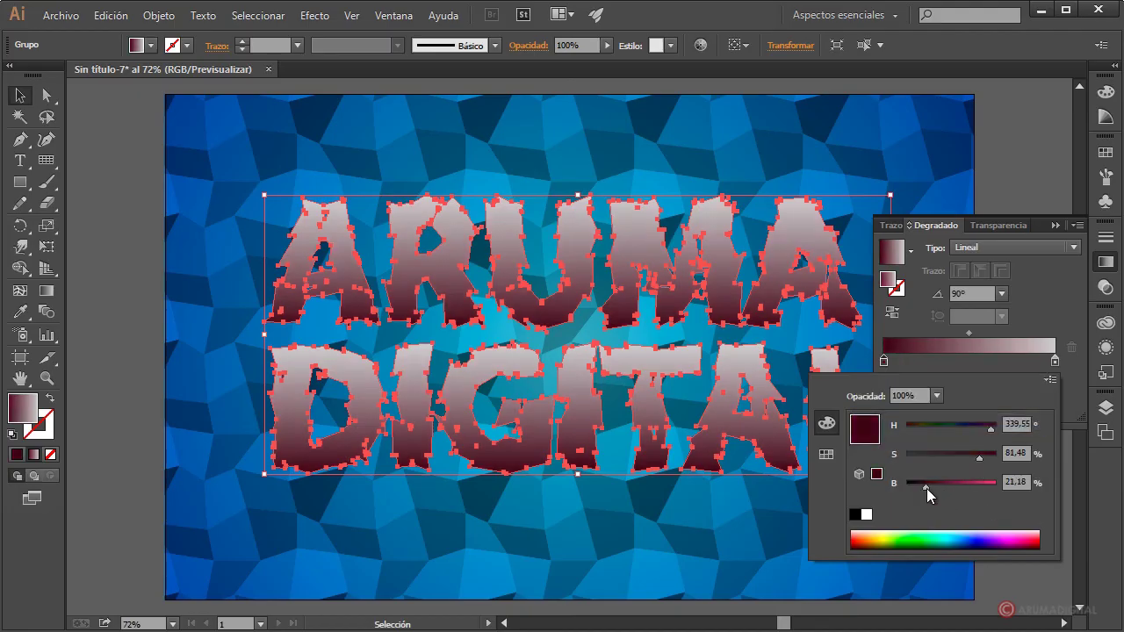
# Set the top gradient stop to a bright red with slightly lower saturation
pyautogui.doubleClick(1055, 361)
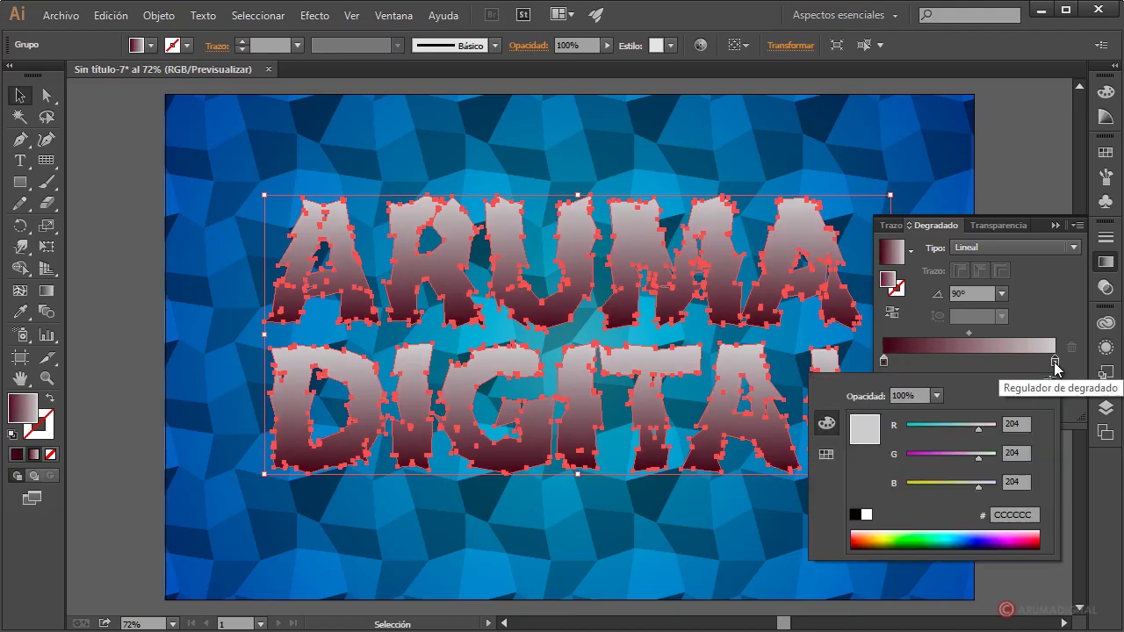
pyautogui.click(826, 454)
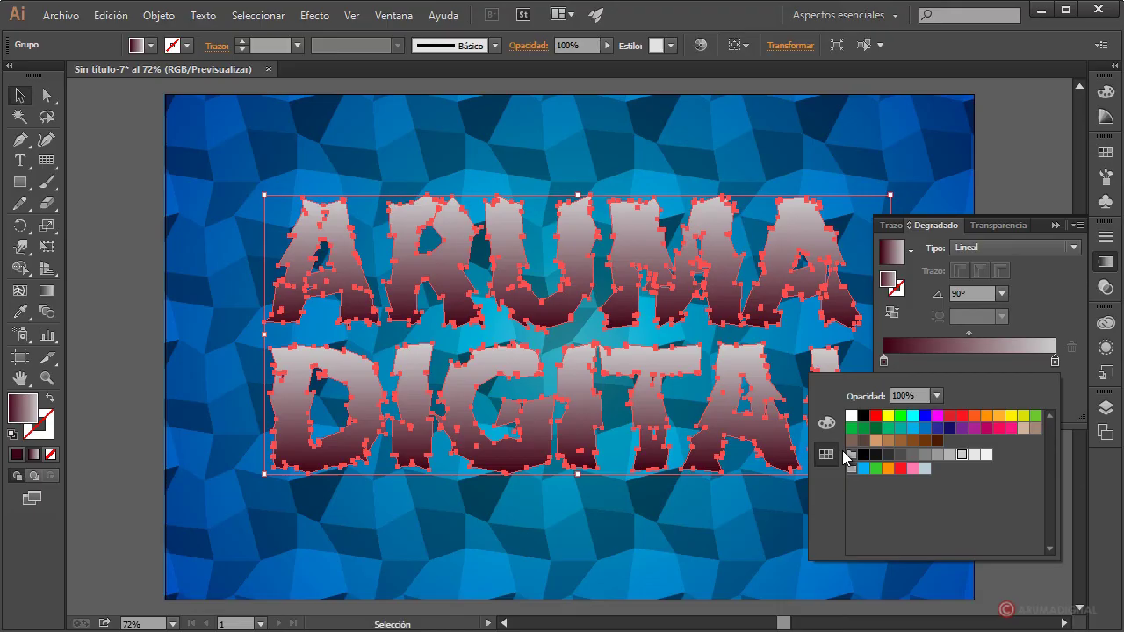
pyautogui.click(951, 418)
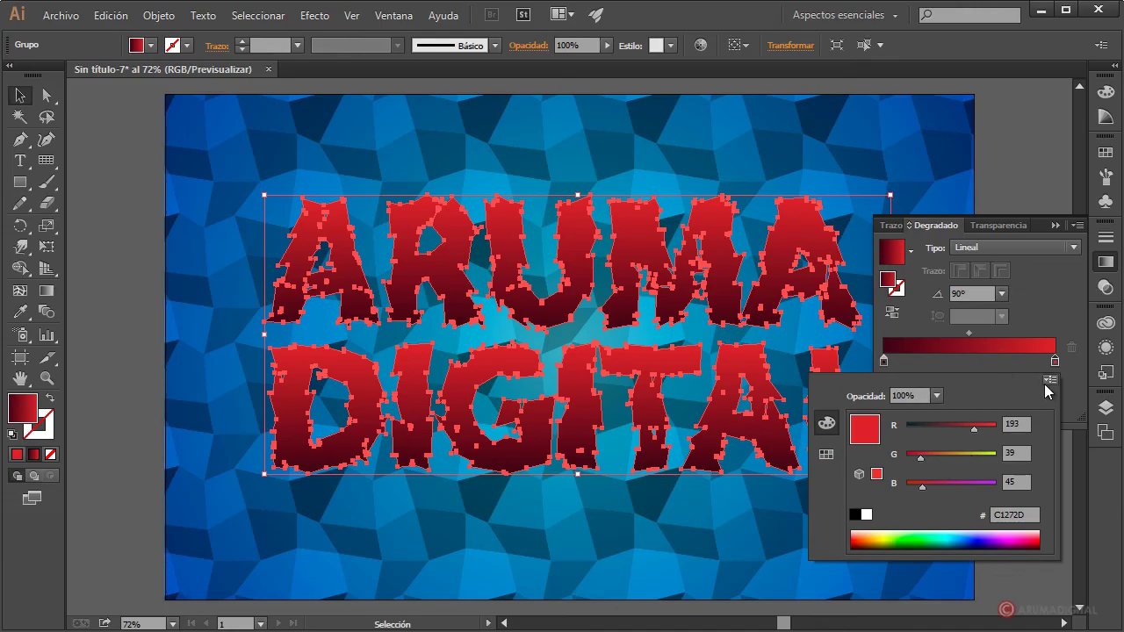
pyautogui.click(1050, 380)
pyautogui.click(970, 419)
pyautogui.moveTo(976, 458); pyautogui.dragTo(971, 457)
pyautogui.click(982, 485)
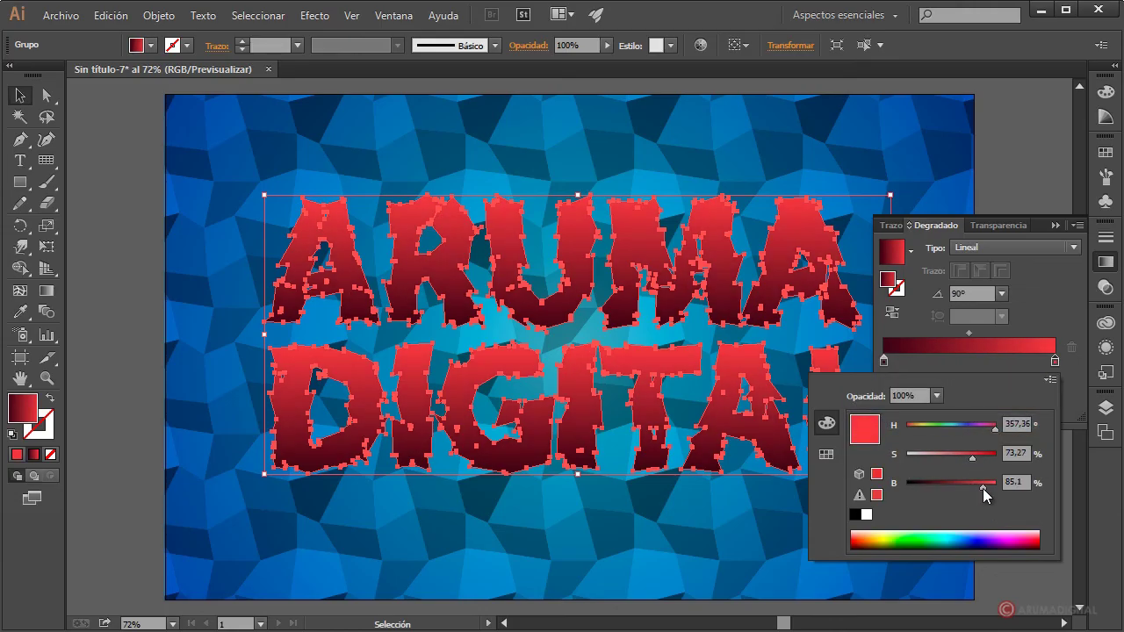
pyautogui.click(1031, 306)
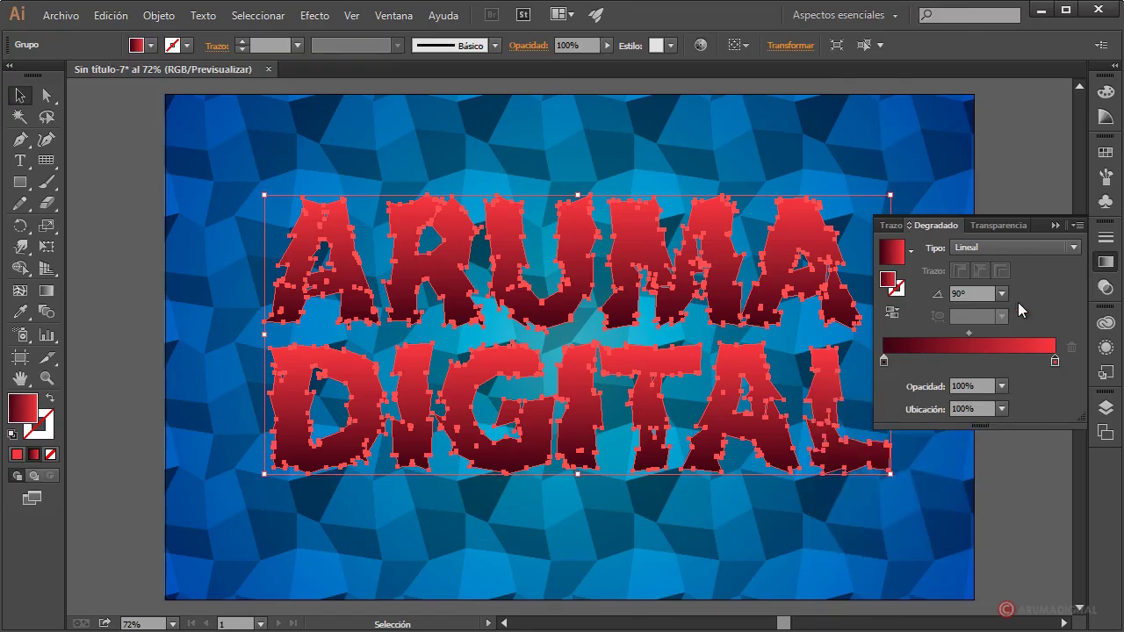
# Set the lettering's transparency blend mode to Multiply, then reselect the lettering group
pyautogui.click(995, 224)
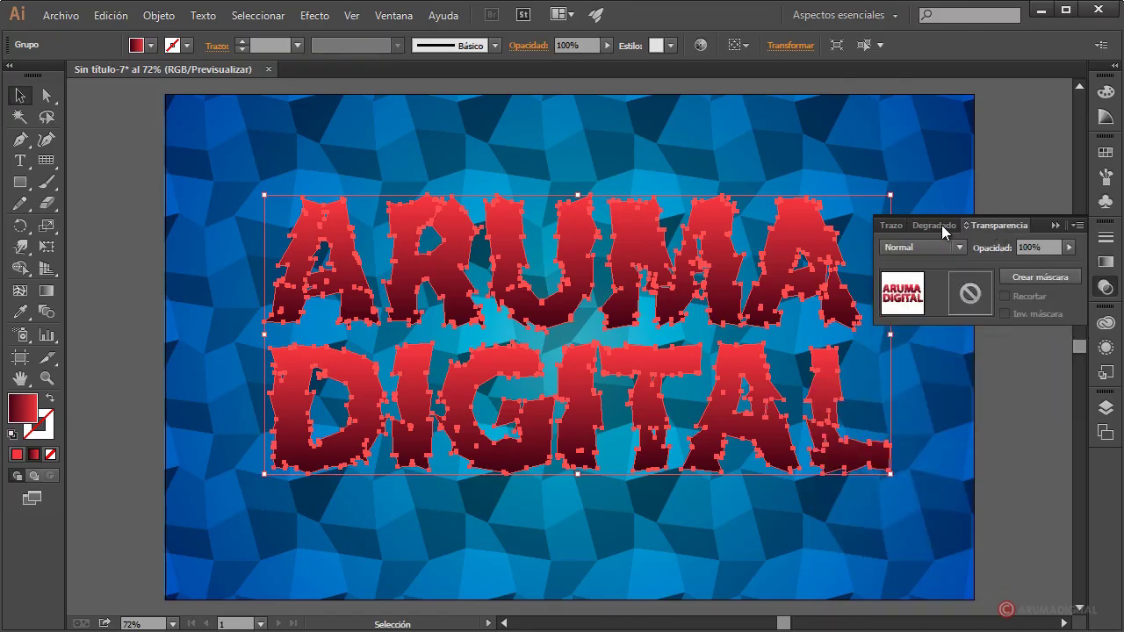
pyautogui.click(926, 247)
pyautogui.click(921, 309)
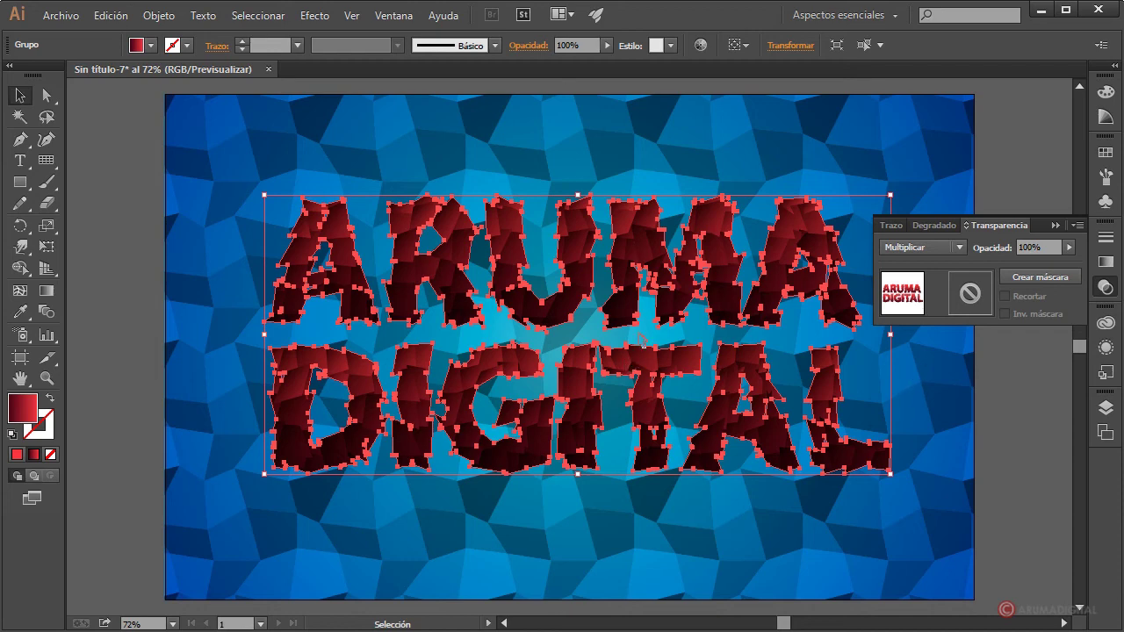
pyautogui.click(1030, 412)
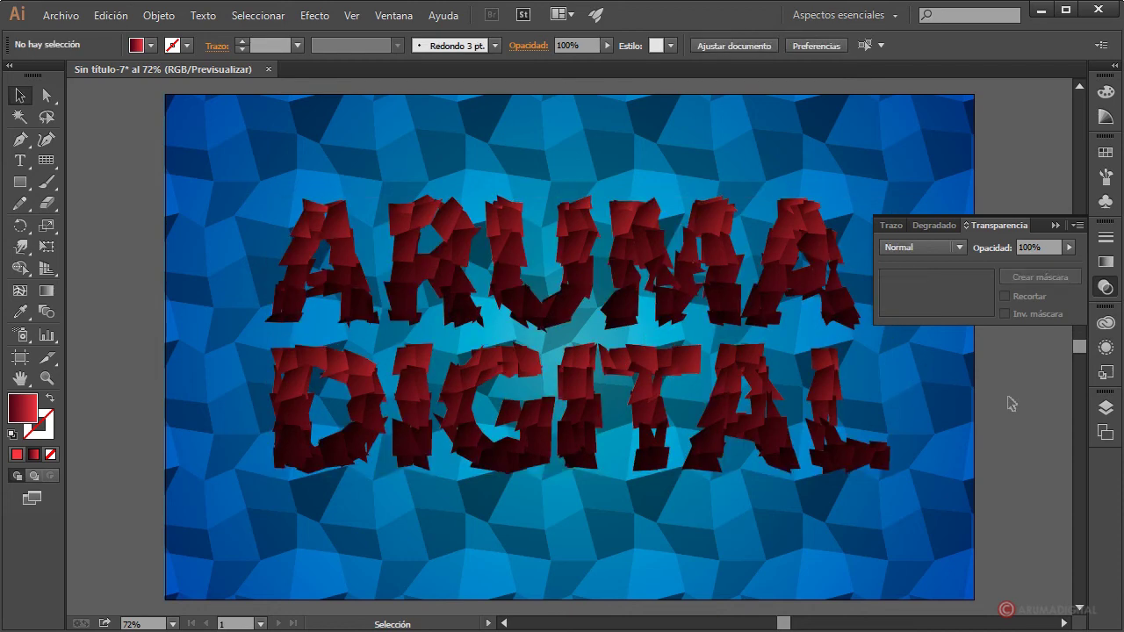
pyautogui.click(1027, 334)
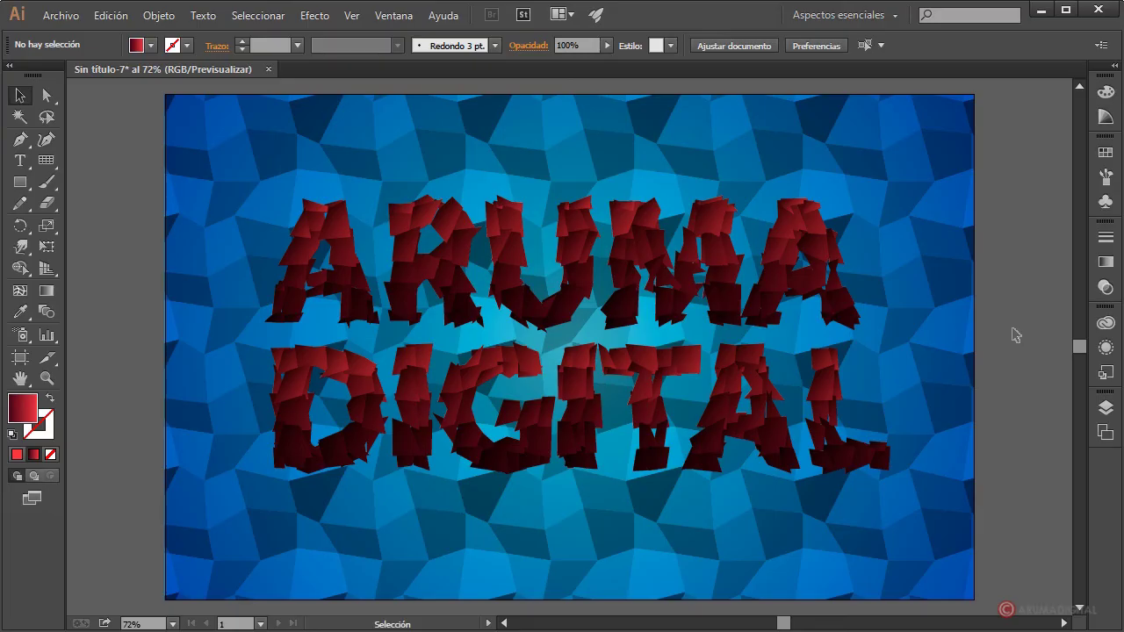
pyautogui.click(795, 220)
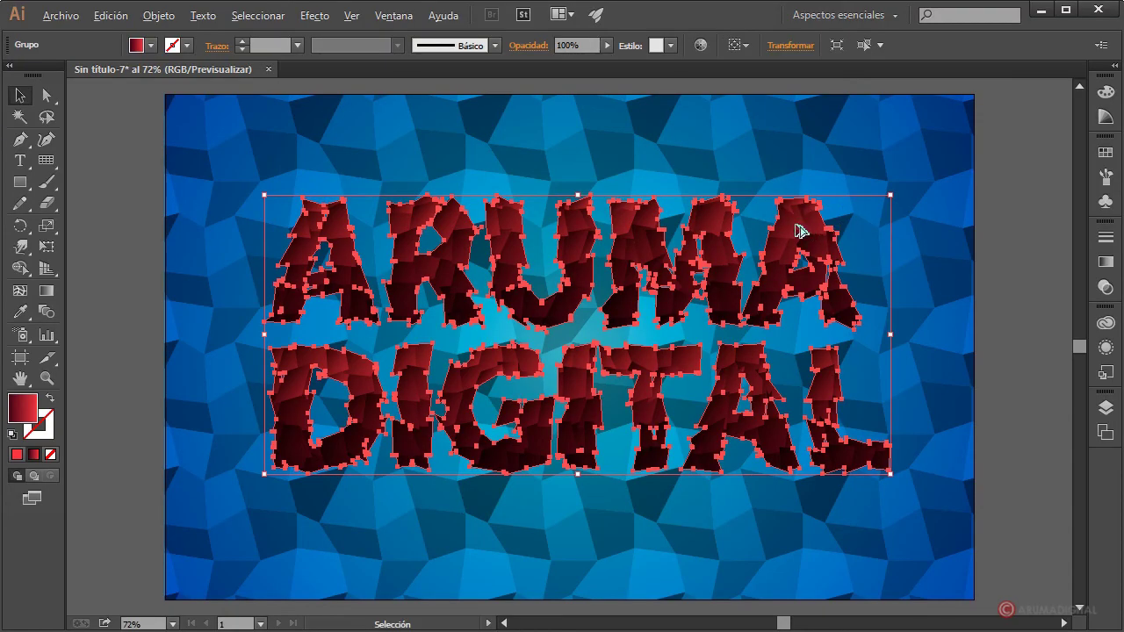
# Duplicate the lettering up and to the right and fill the copy with white
pyautogui.moveTo(797, 230); pyautogui.dragTo(878, 169)
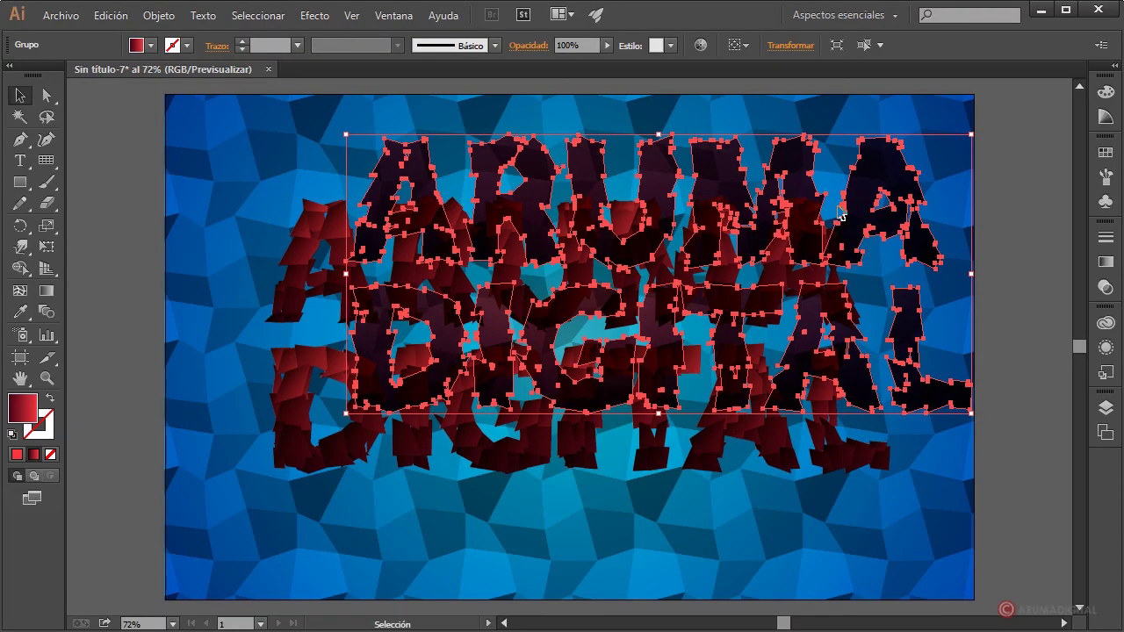
pyautogui.click(151, 45)
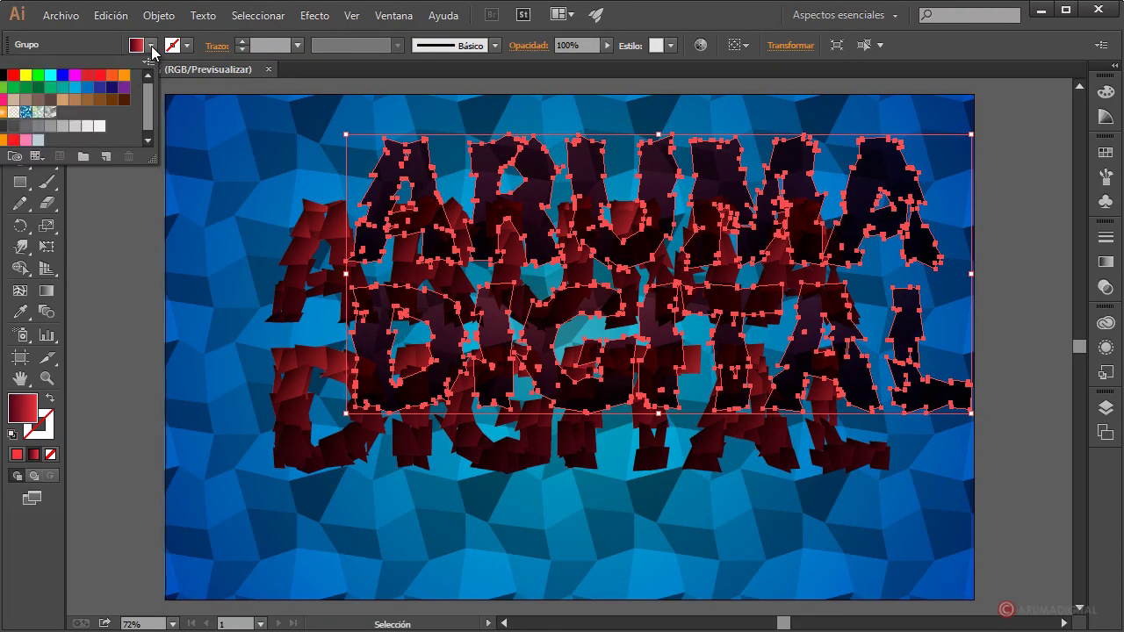
pyautogui.click(4, 96)
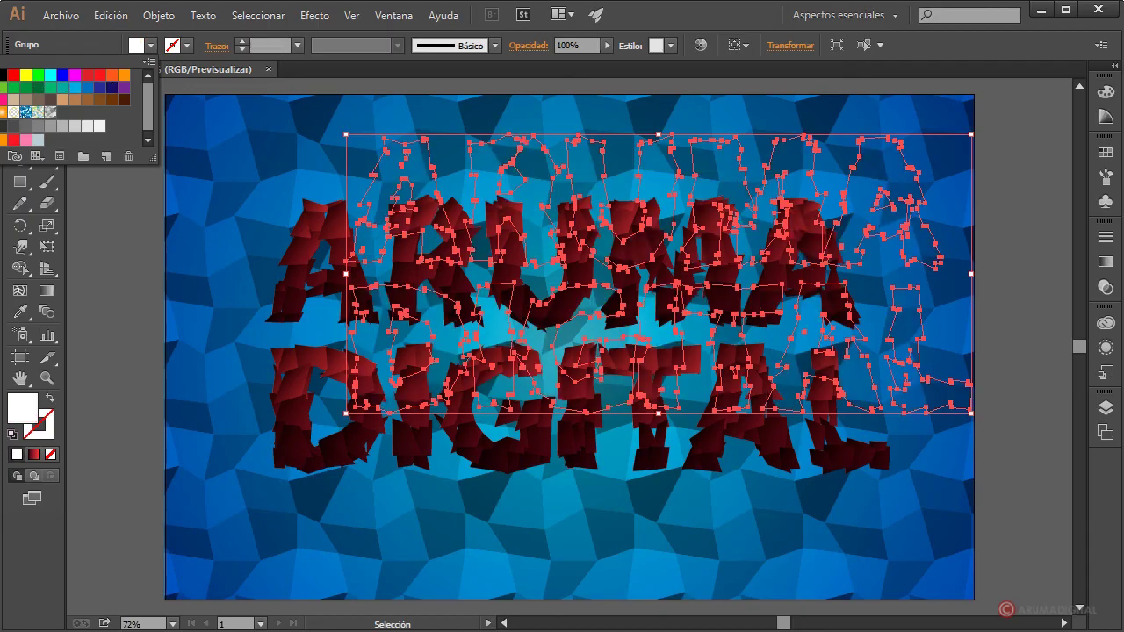
pyautogui.click(104, 231)
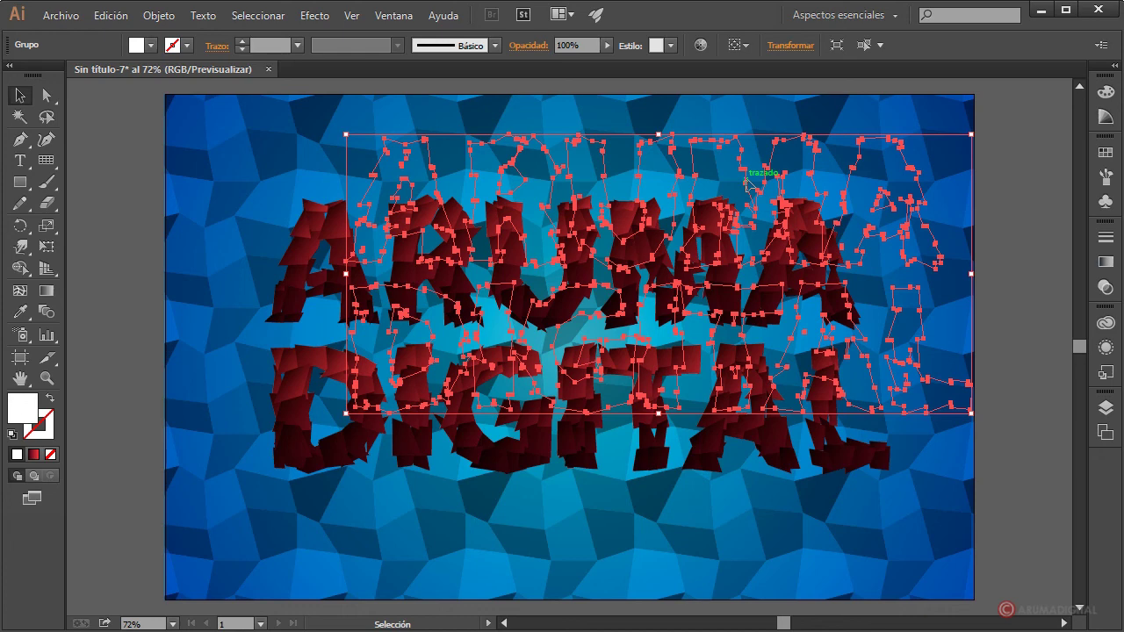
pyautogui.click(314, 15)
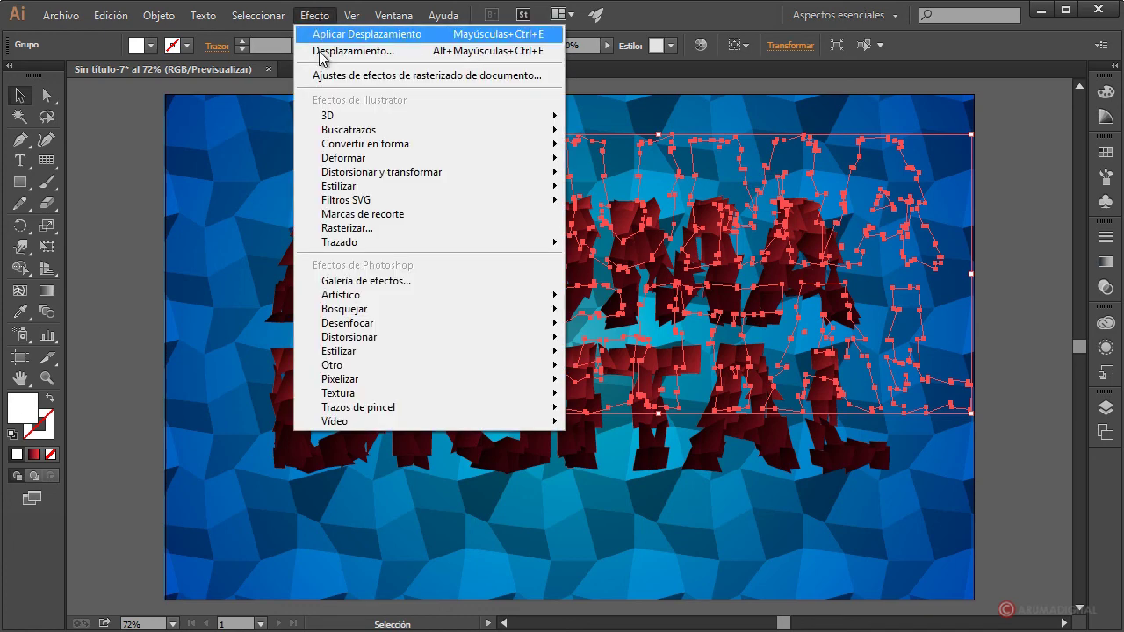
pyautogui.moveTo(339, 187)
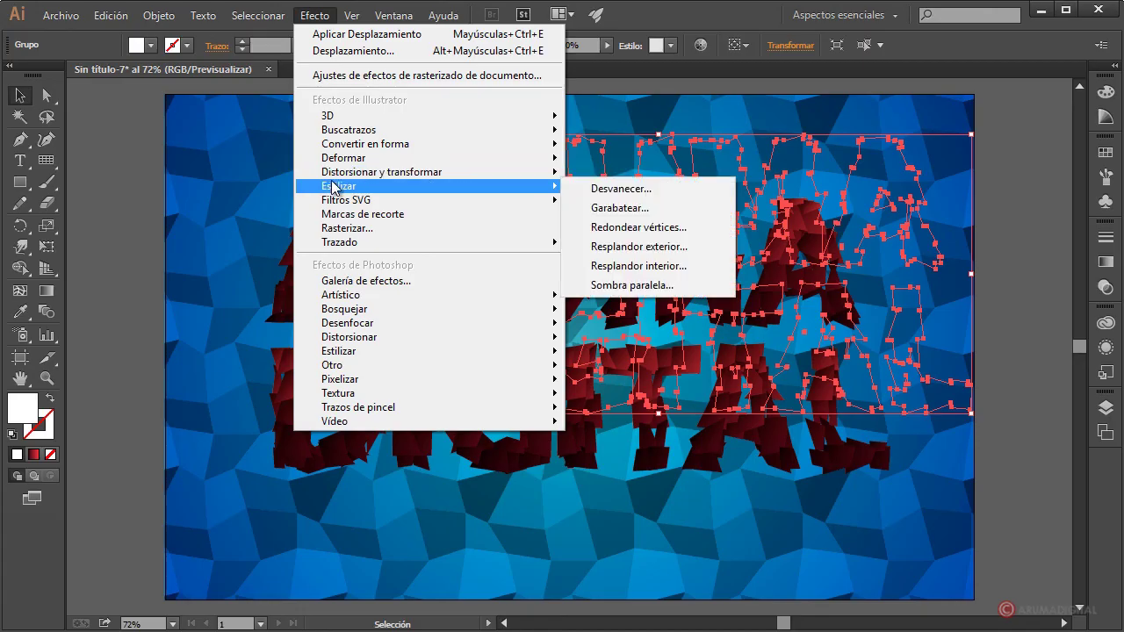
# Apply a drop shadow with 10 px X and Y offsets to the white copy
pyautogui.click(639, 285)
pyautogui.moveTo(615, 201); pyautogui.dragTo(169, 198)
pyautogui.click(150, 417)
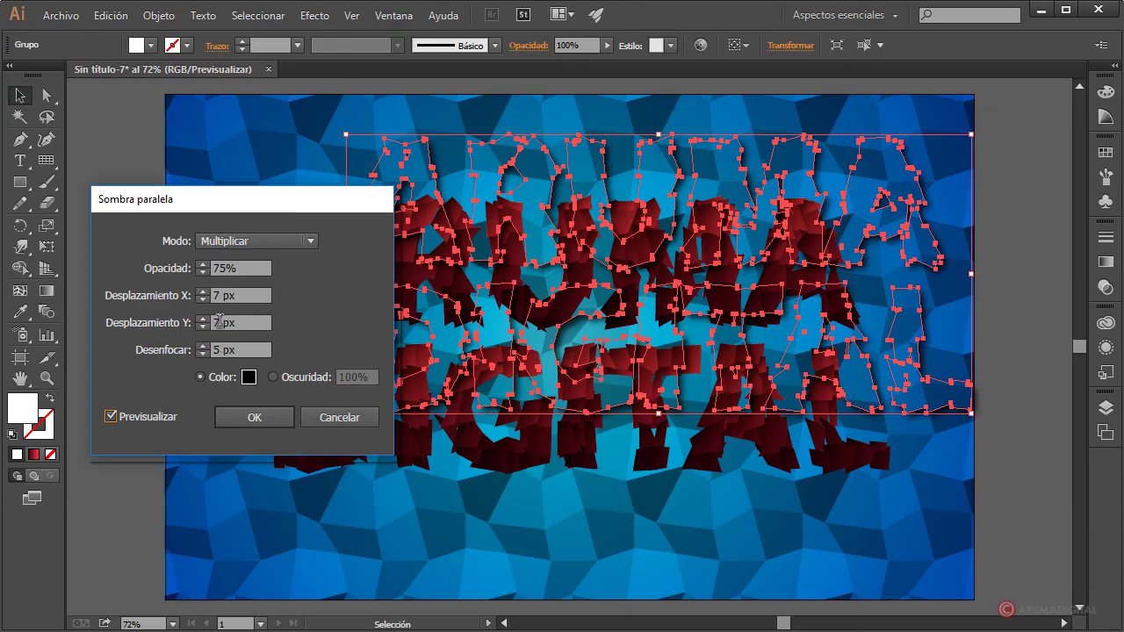
pyautogui.click(217, 295)
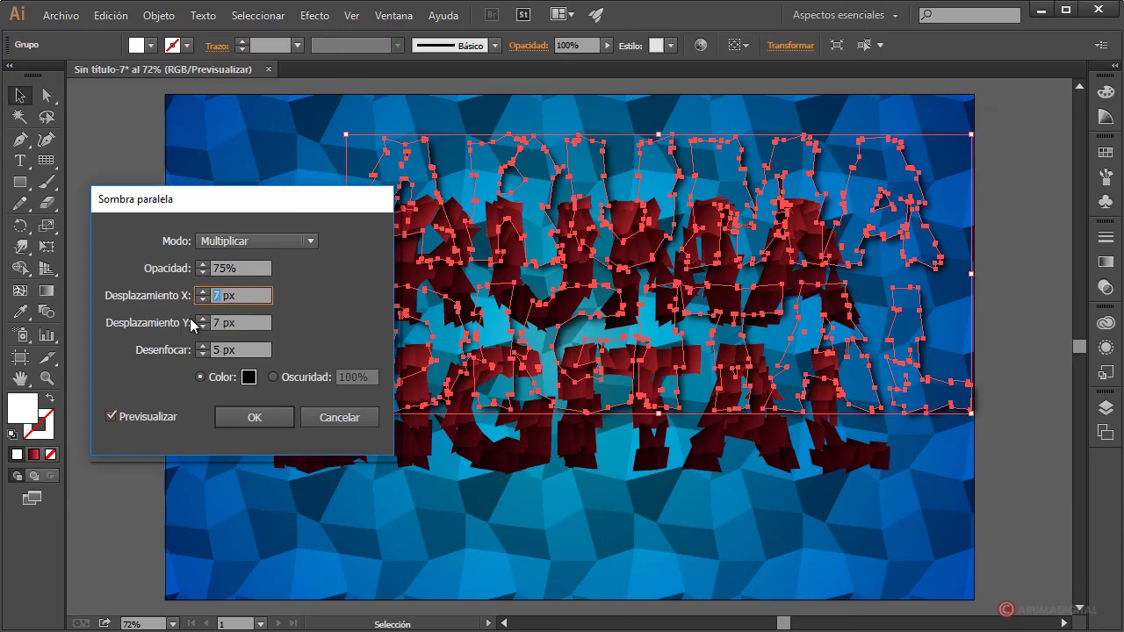
pyautogui.write('10')
pyautogui.doubleClick(220, 322)
pyautogui.write('1')
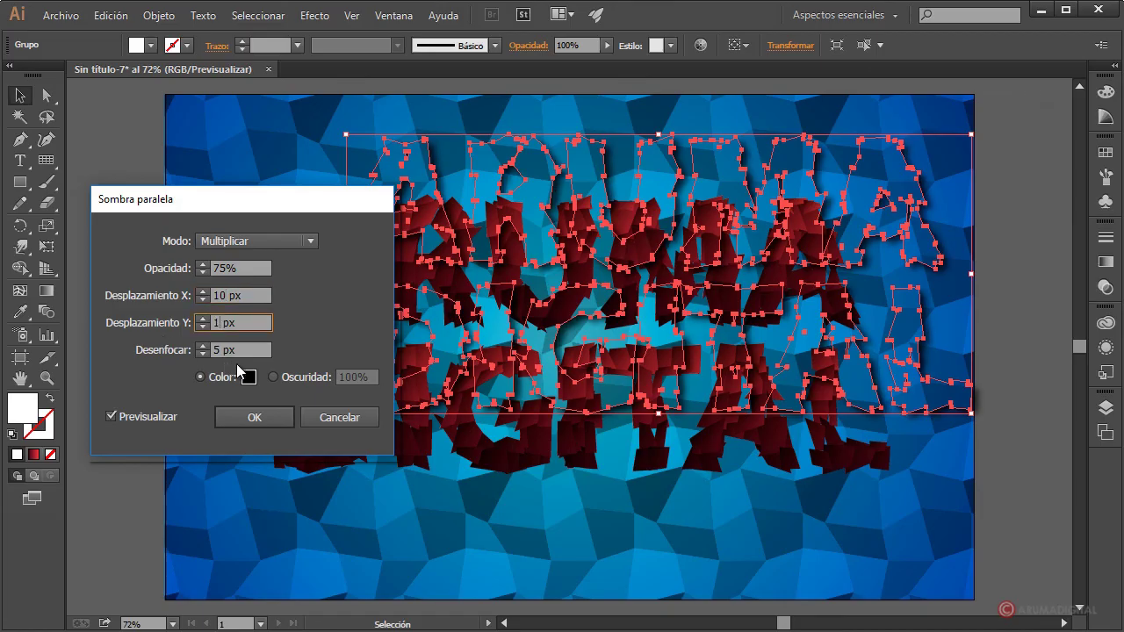
pyautogui.write('0')
pyautogui.click(255, 347)
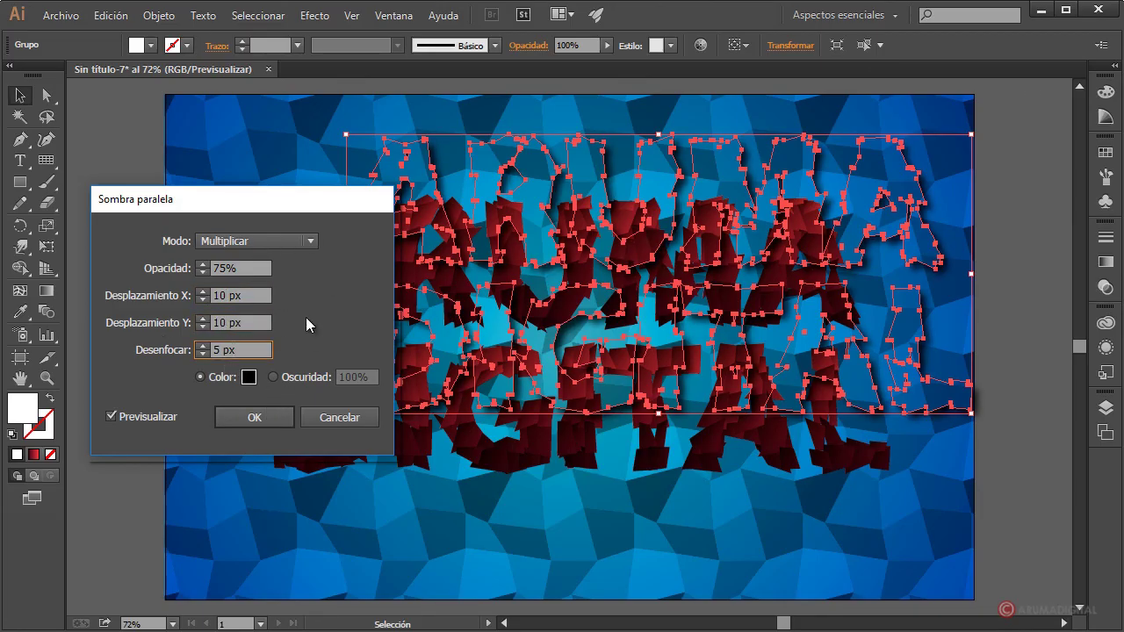
pyautogui.click(252, 418)
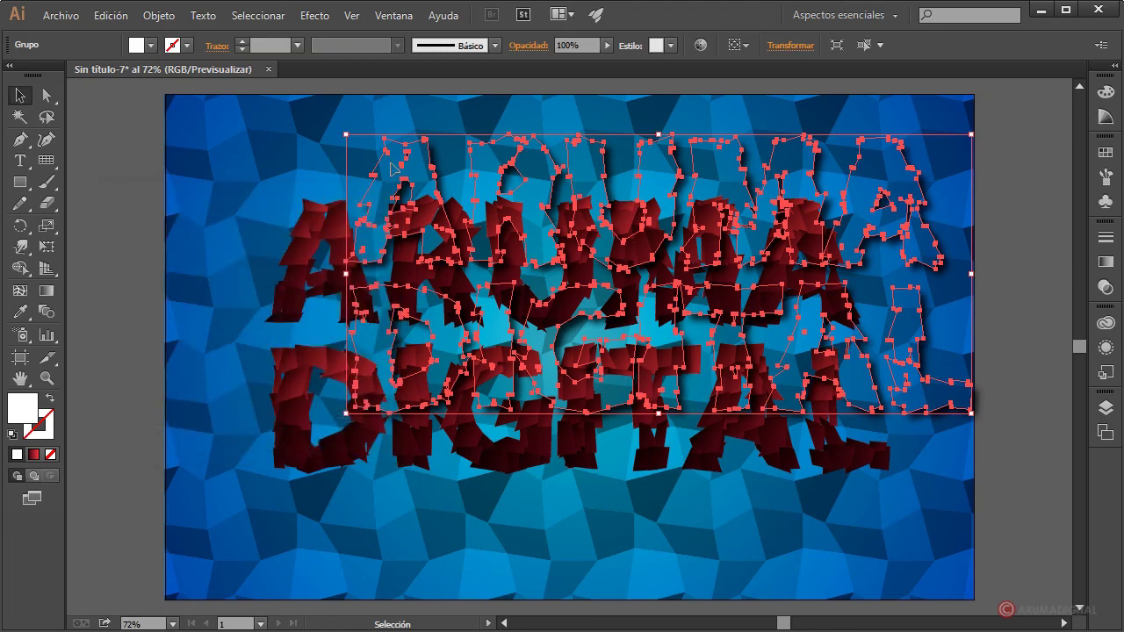
# Send the shadowed copy backward and align it behind the red lettering
pyautogui.rightClick(392, 168)
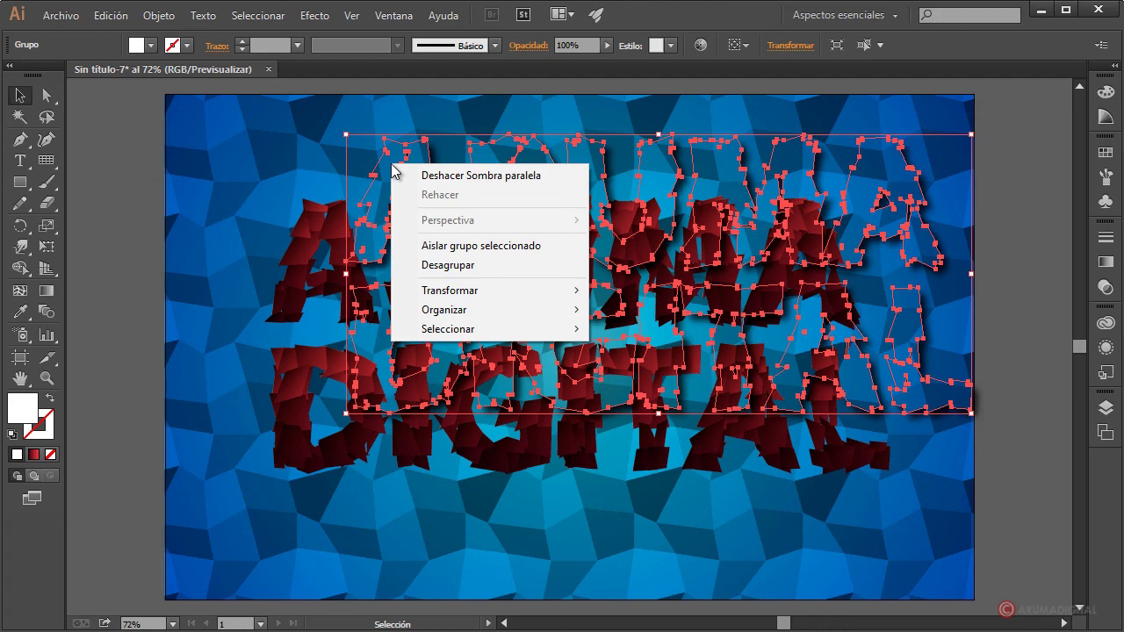
pyautogui.click(659, 367)
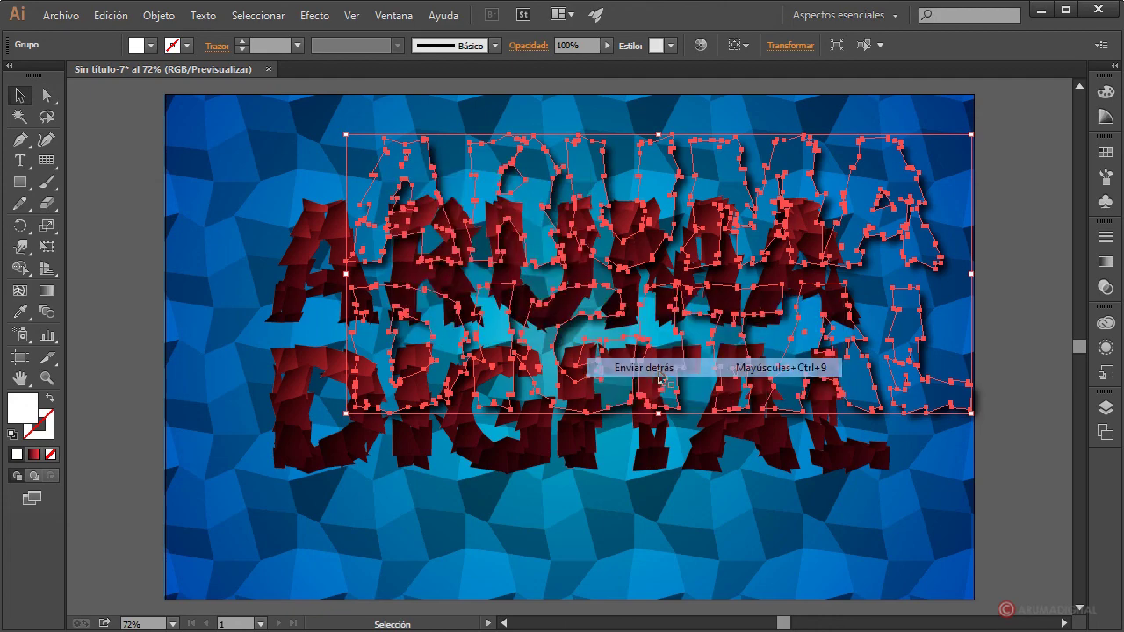
pyautogui.click(125, 246)
pyautogui.moveTo(414, 174); pyautogui.dragTo(334, 232)
pyautogui.click(118, 279)
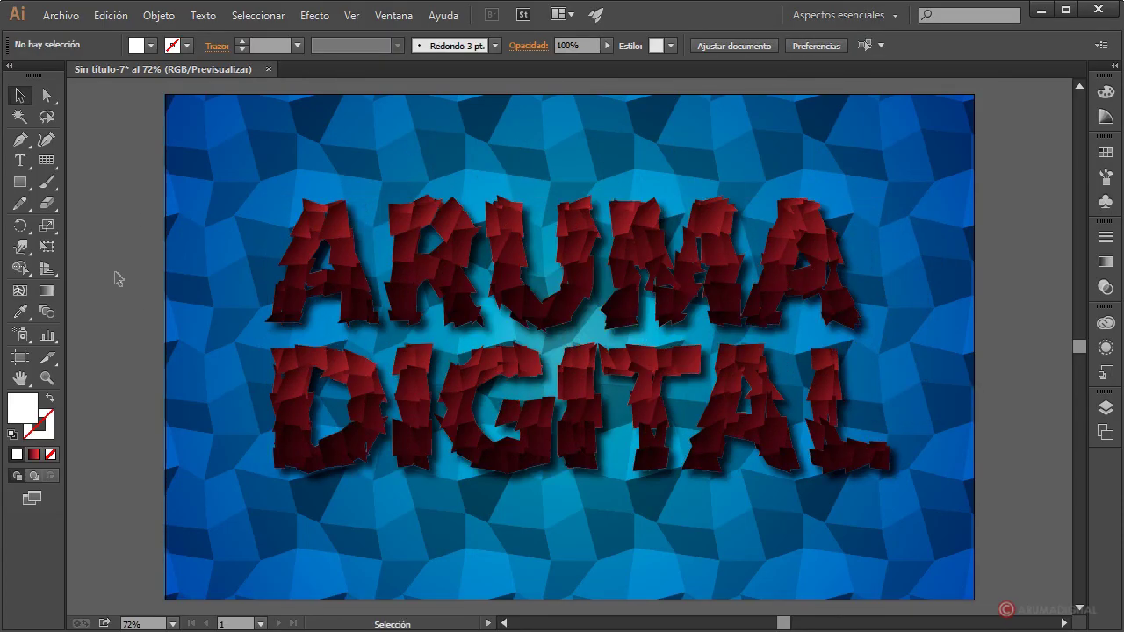